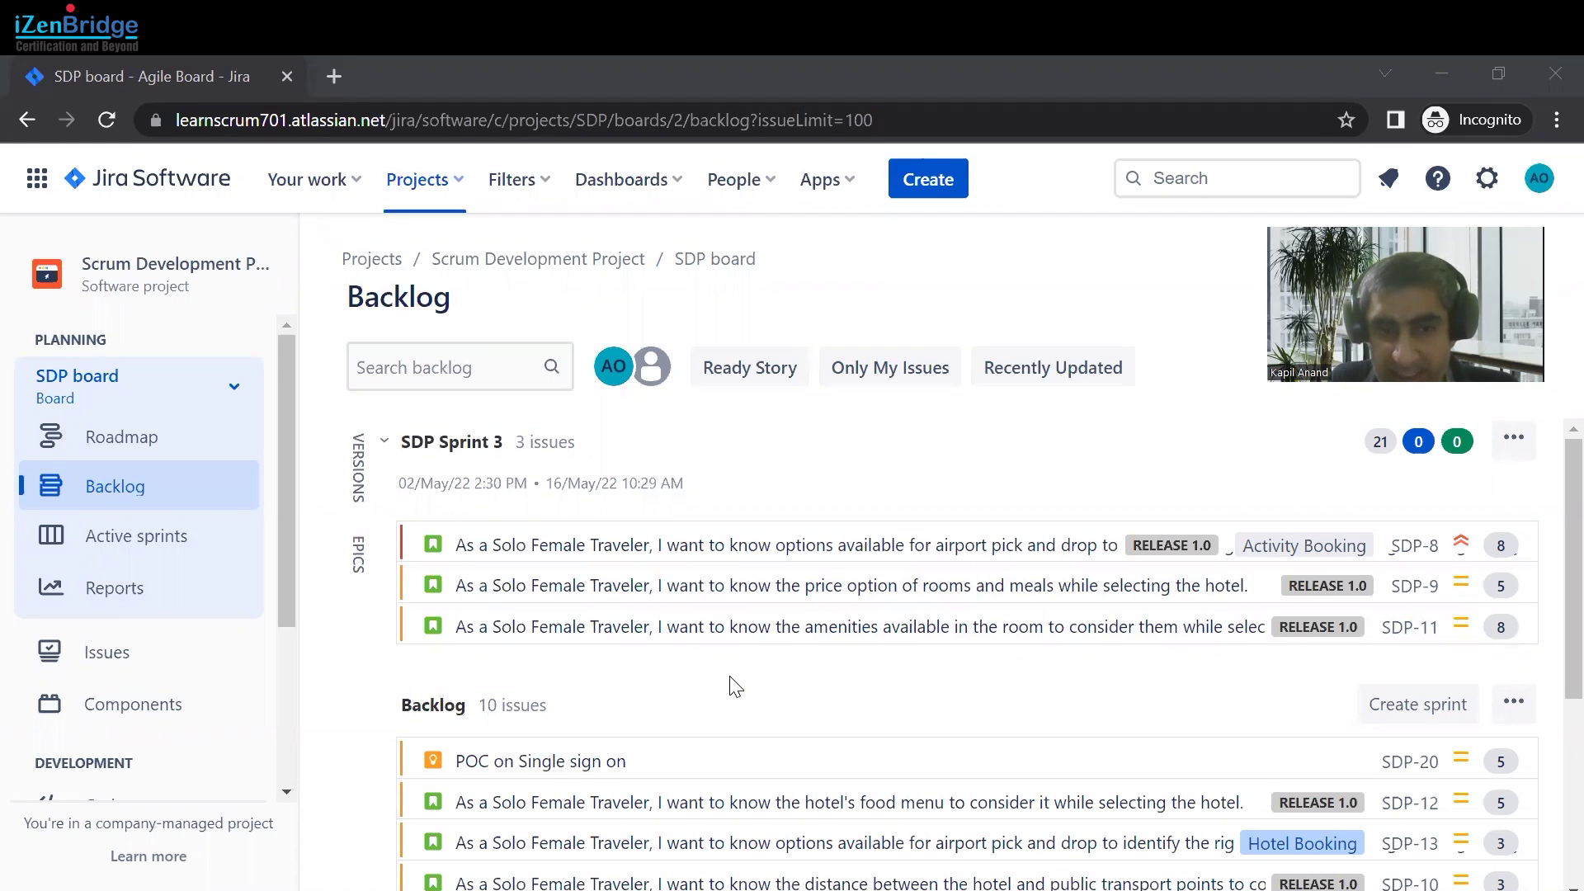
Step: Open the advanced issue search for all Jira issues
scroll(735, 686, "down", 4)
scroll(726, 743, "up", 2)
scroll(727, 751, "up", 3)
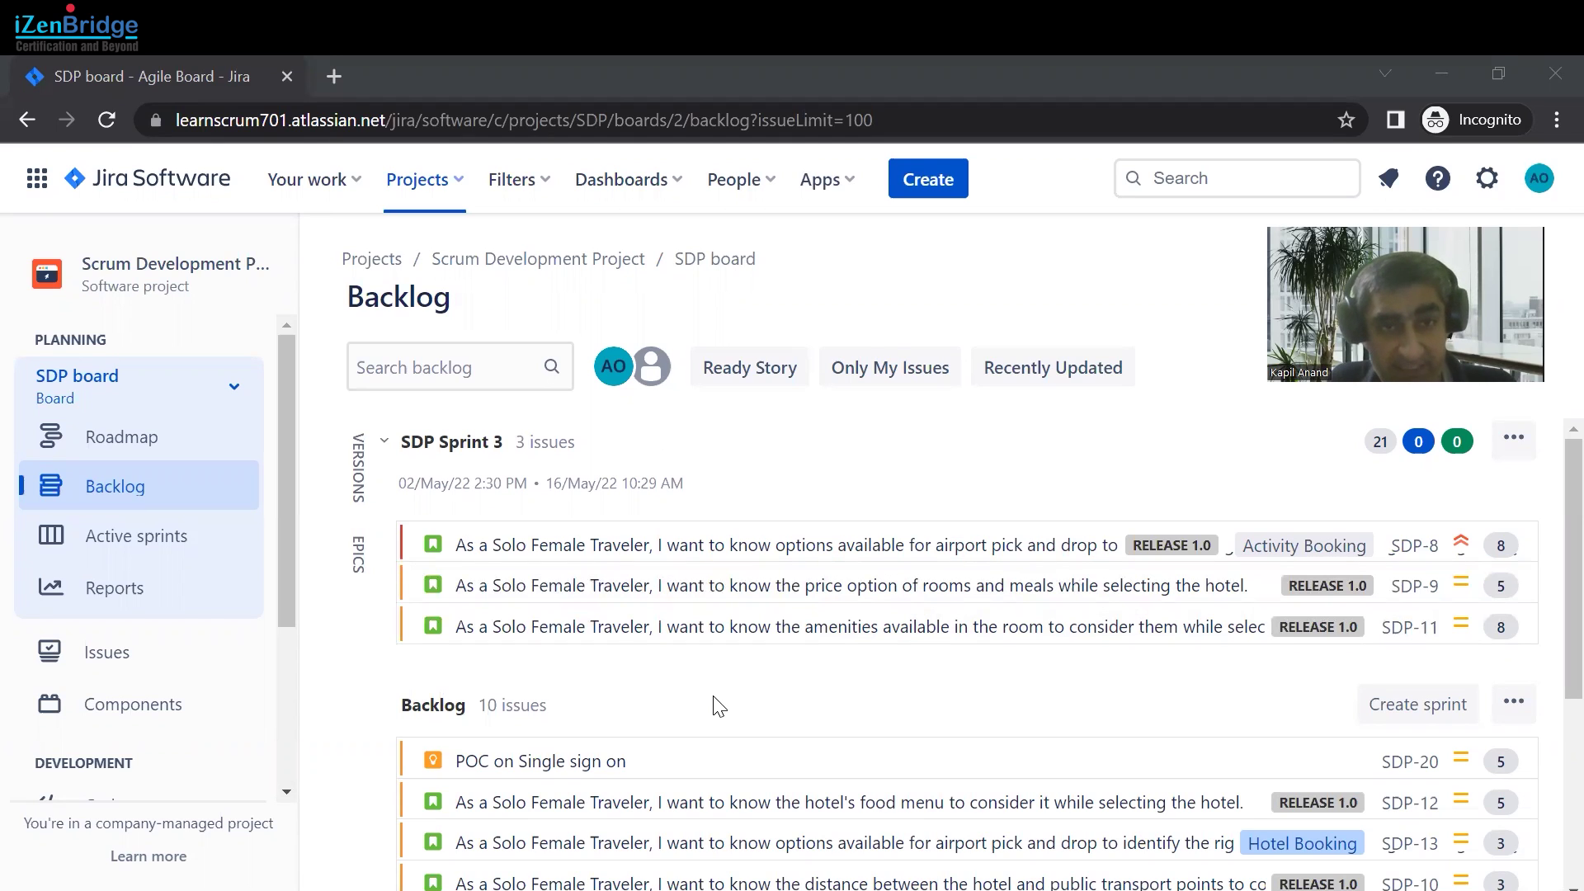
left_click(549, 190)
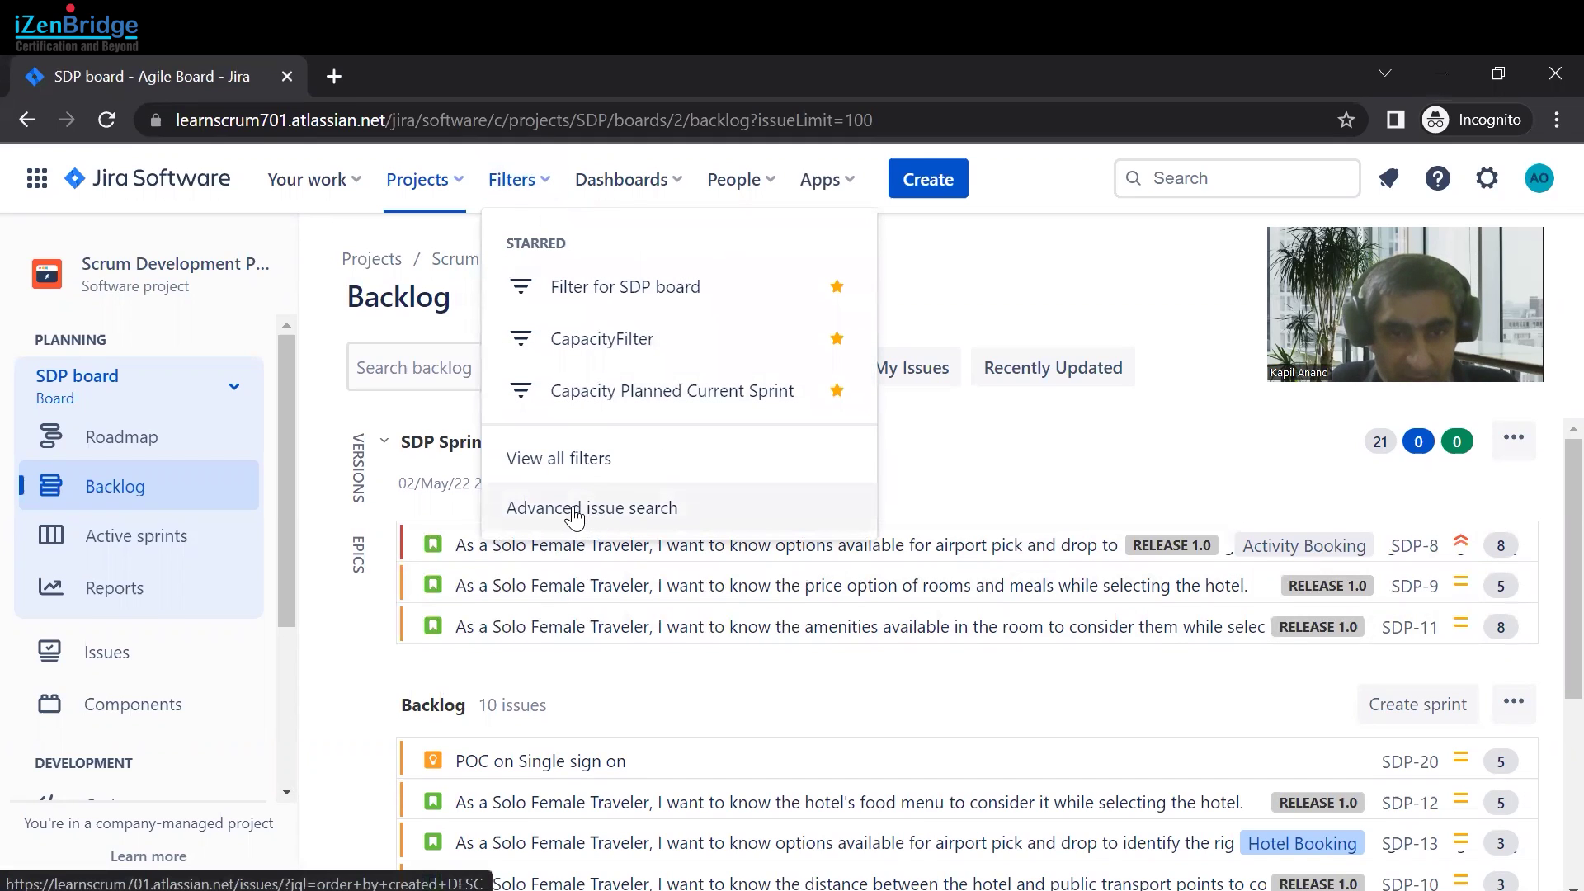
left_click(612, 512)
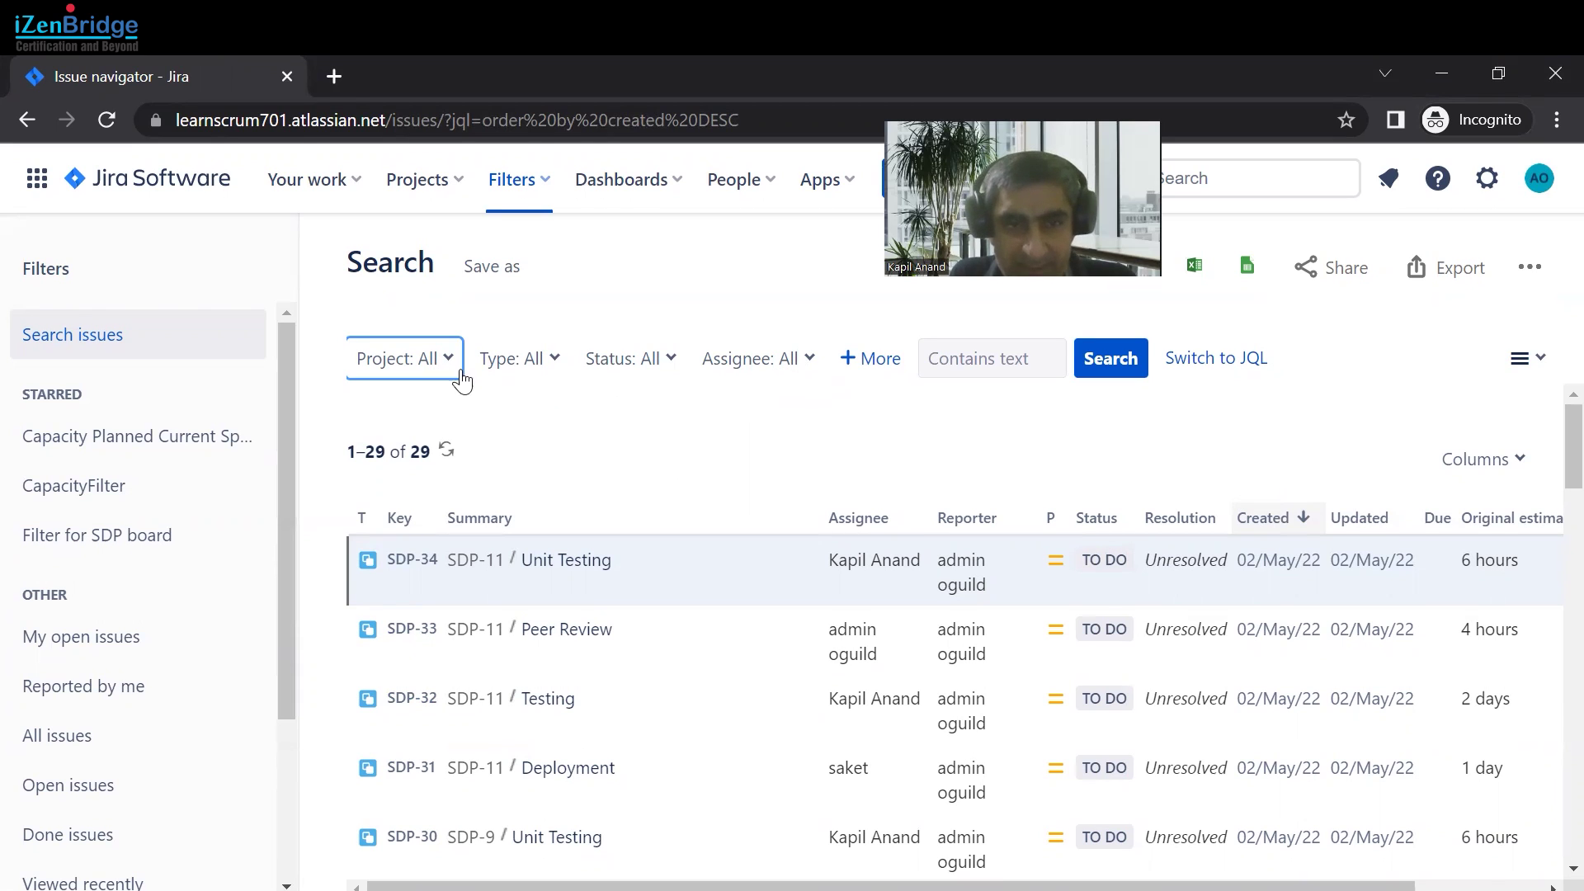
Step: Examine the filter choices offered for issue type, status, assignee and additional criteria
left_click(560, 368)
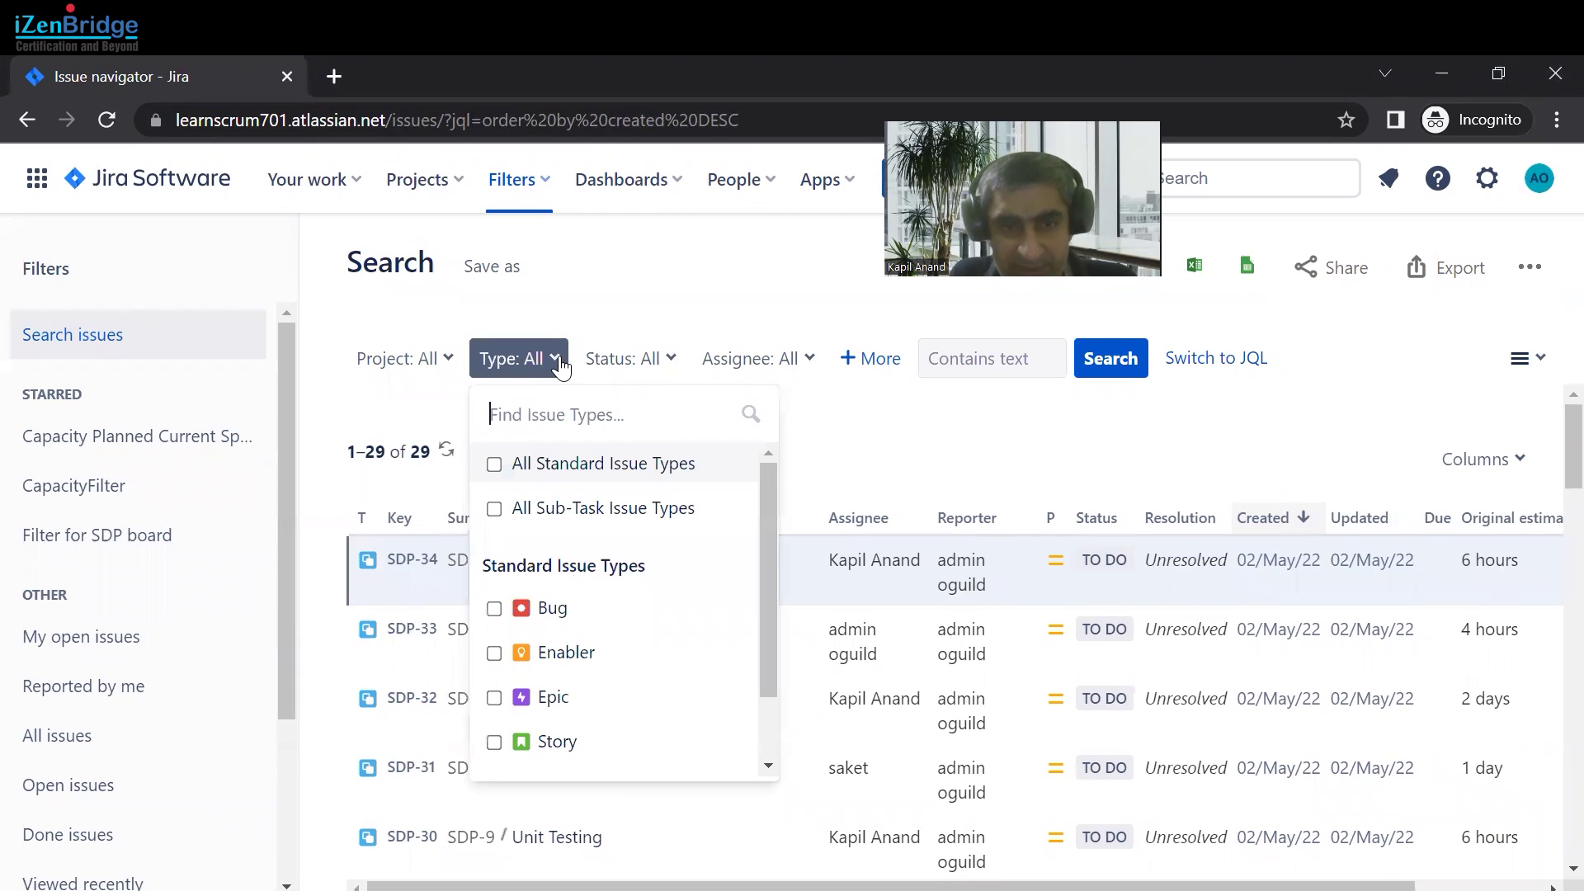
left_click(659, 358)
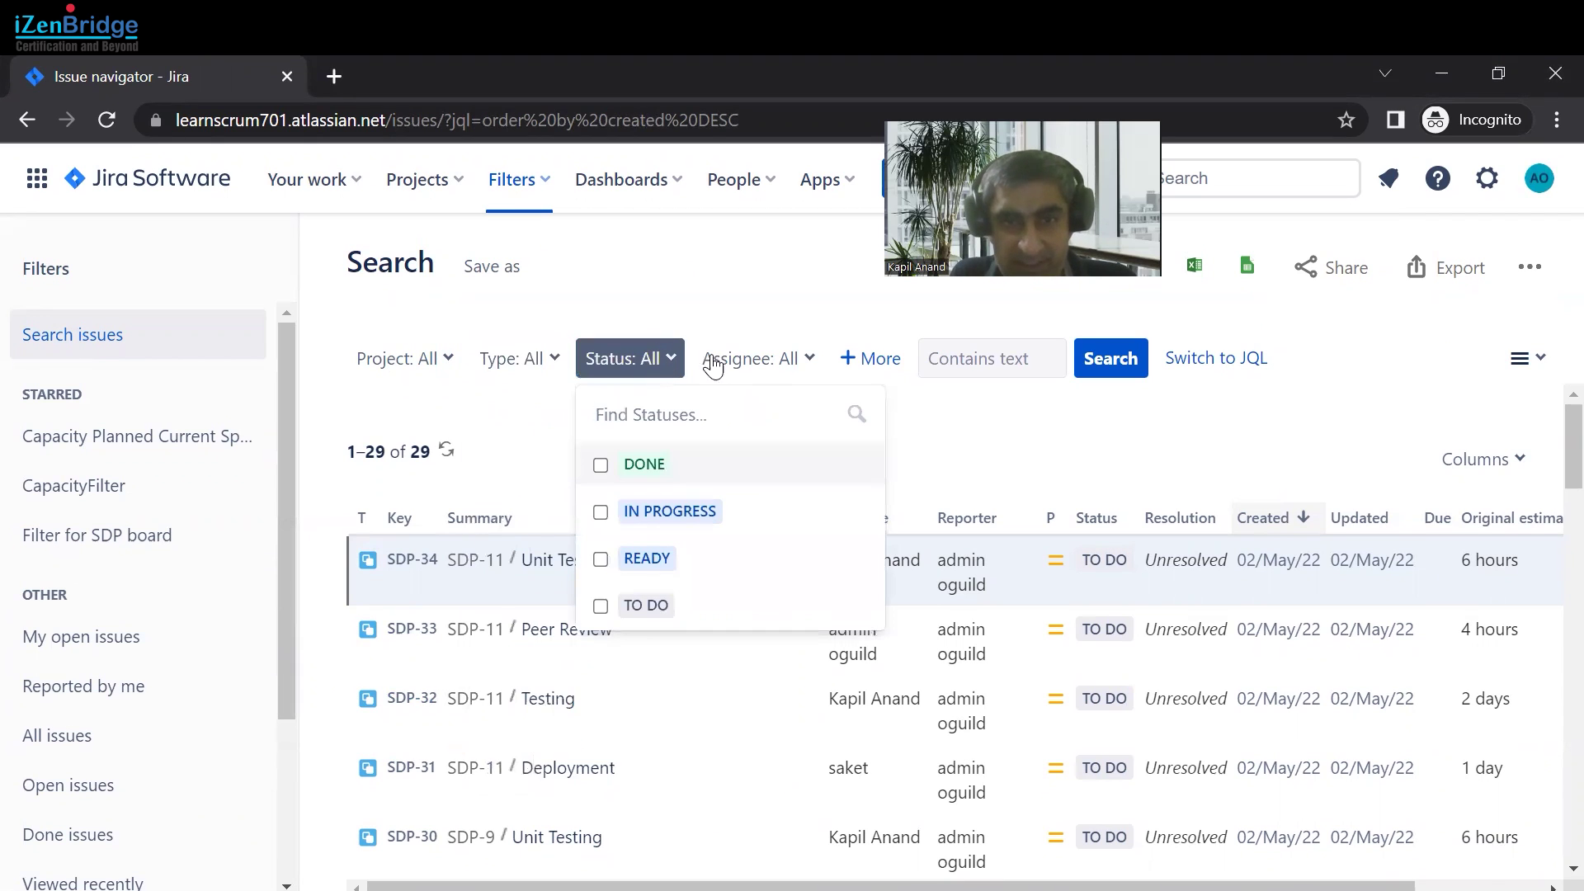
left_click(780, 363)
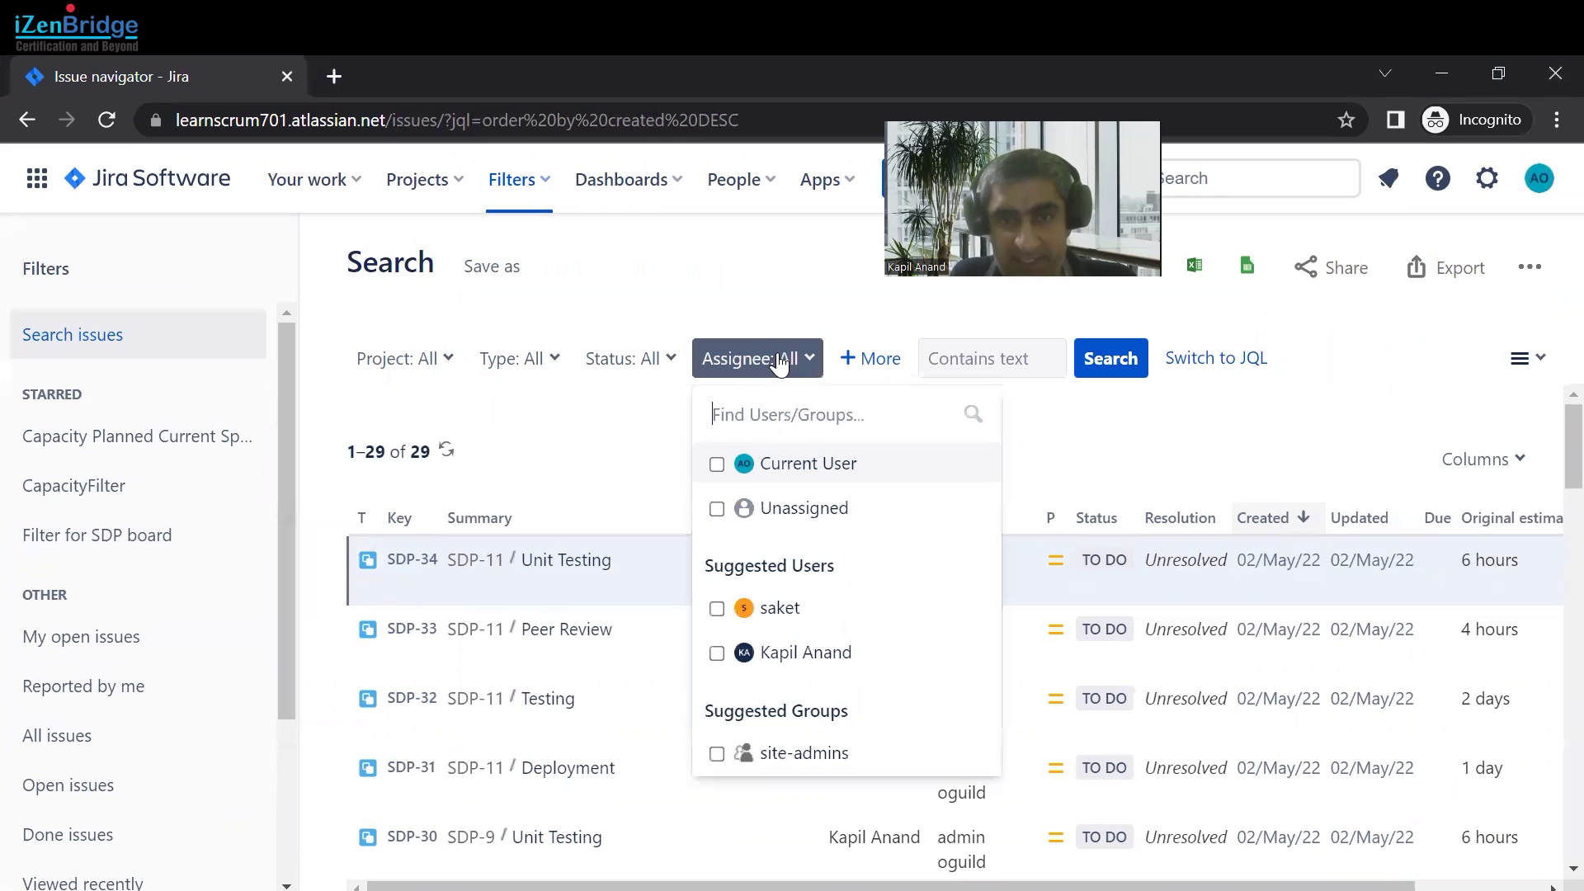
left_click(870, 360)
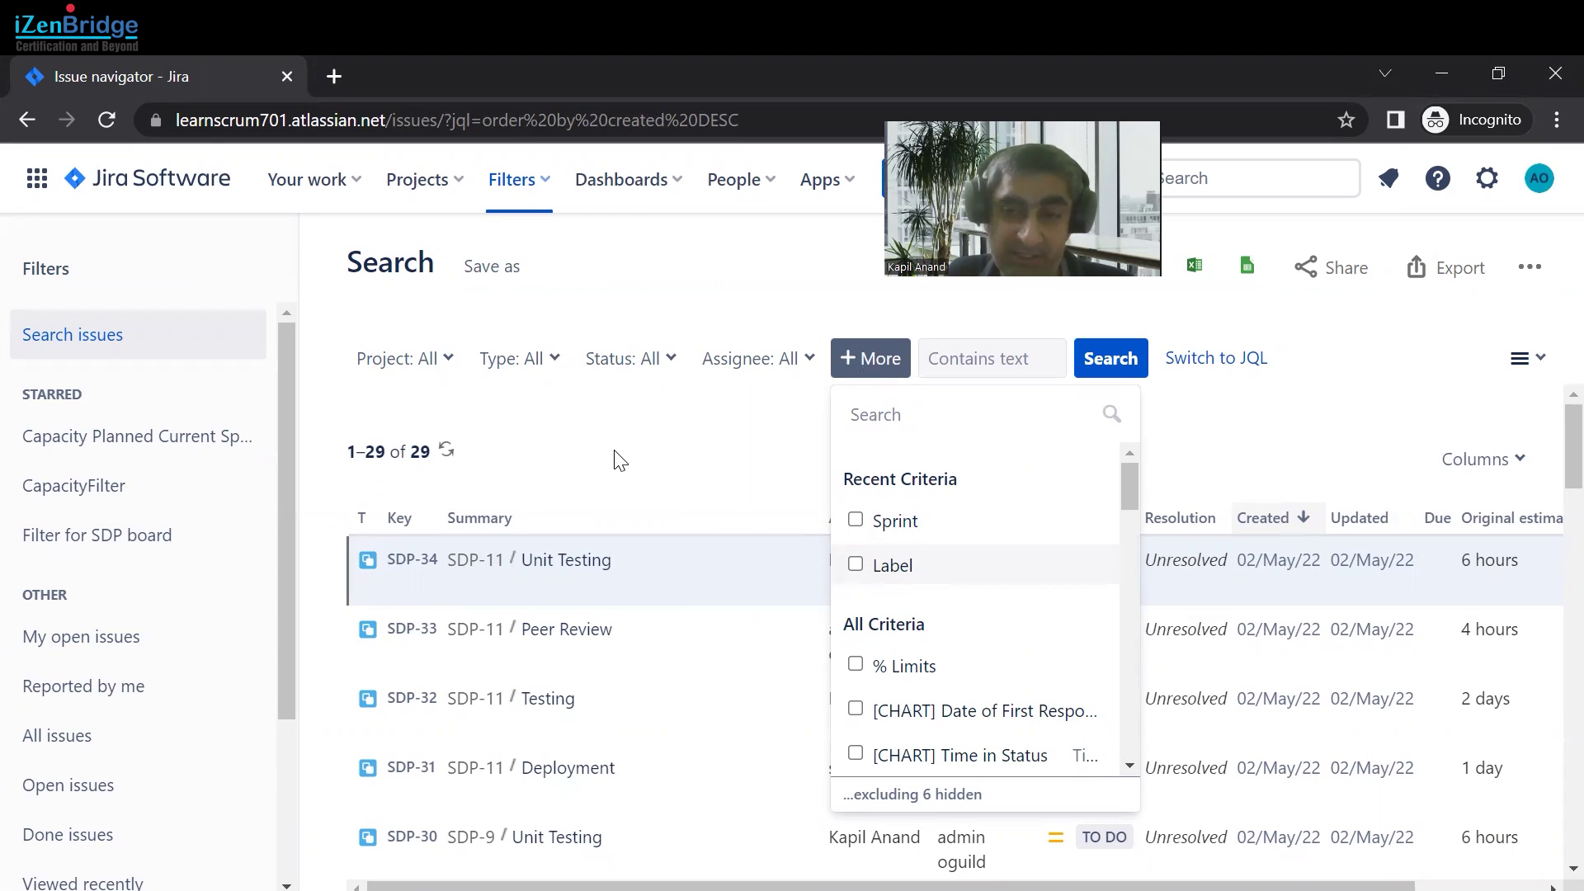
Step: Restrict the issue search to the Scrum Development Project and add a Sprint criterion set to SDP Sprint 3
left_click(447, 363)
left_click(371, 521)
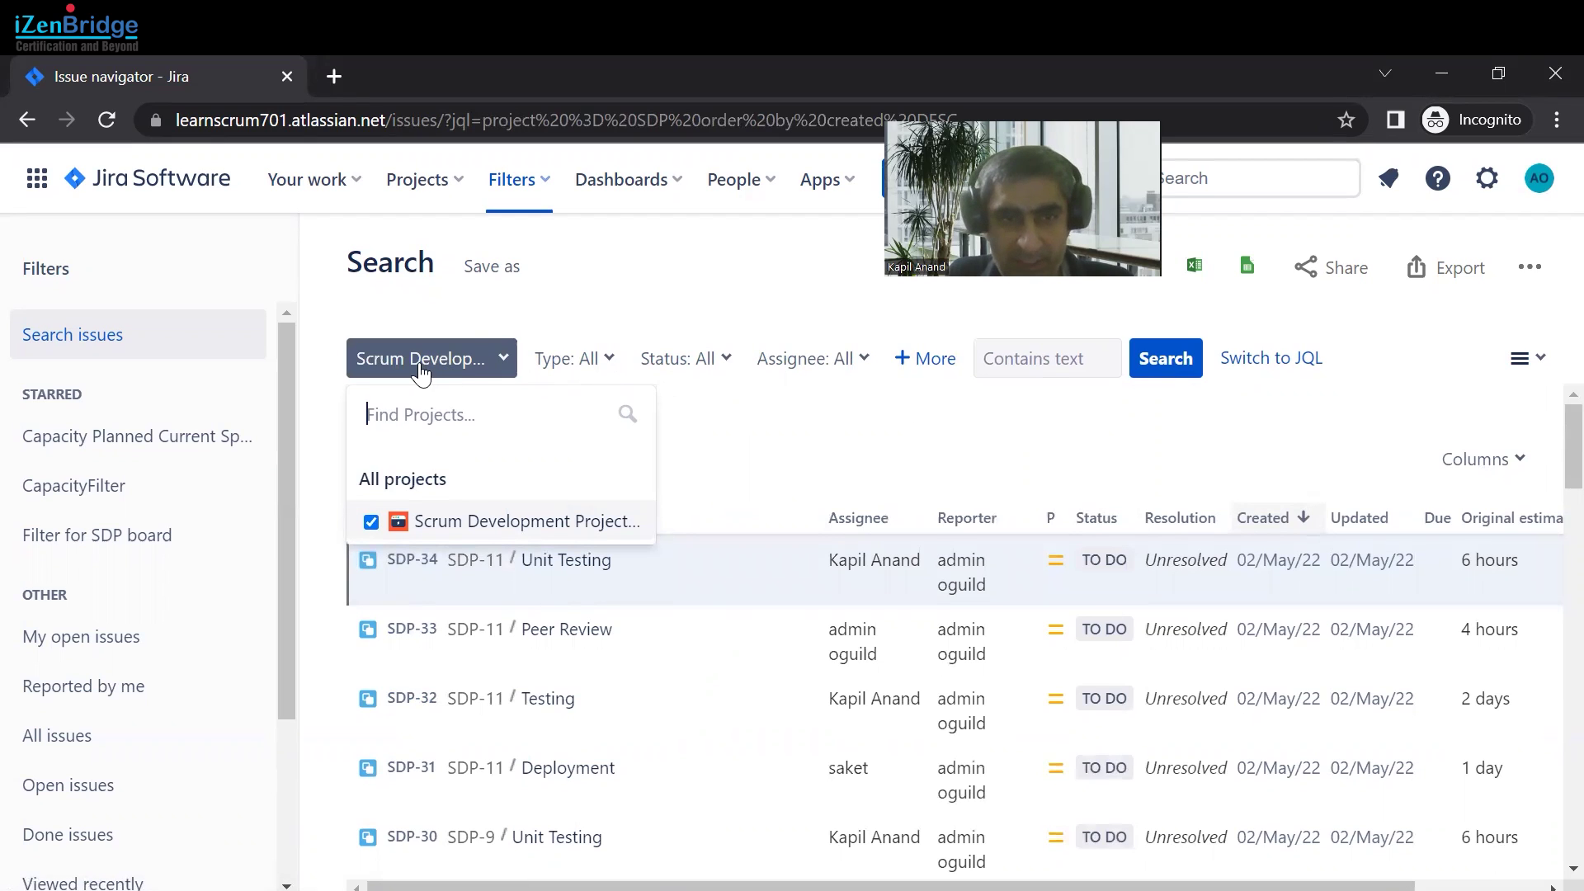
left_click(868, 419)
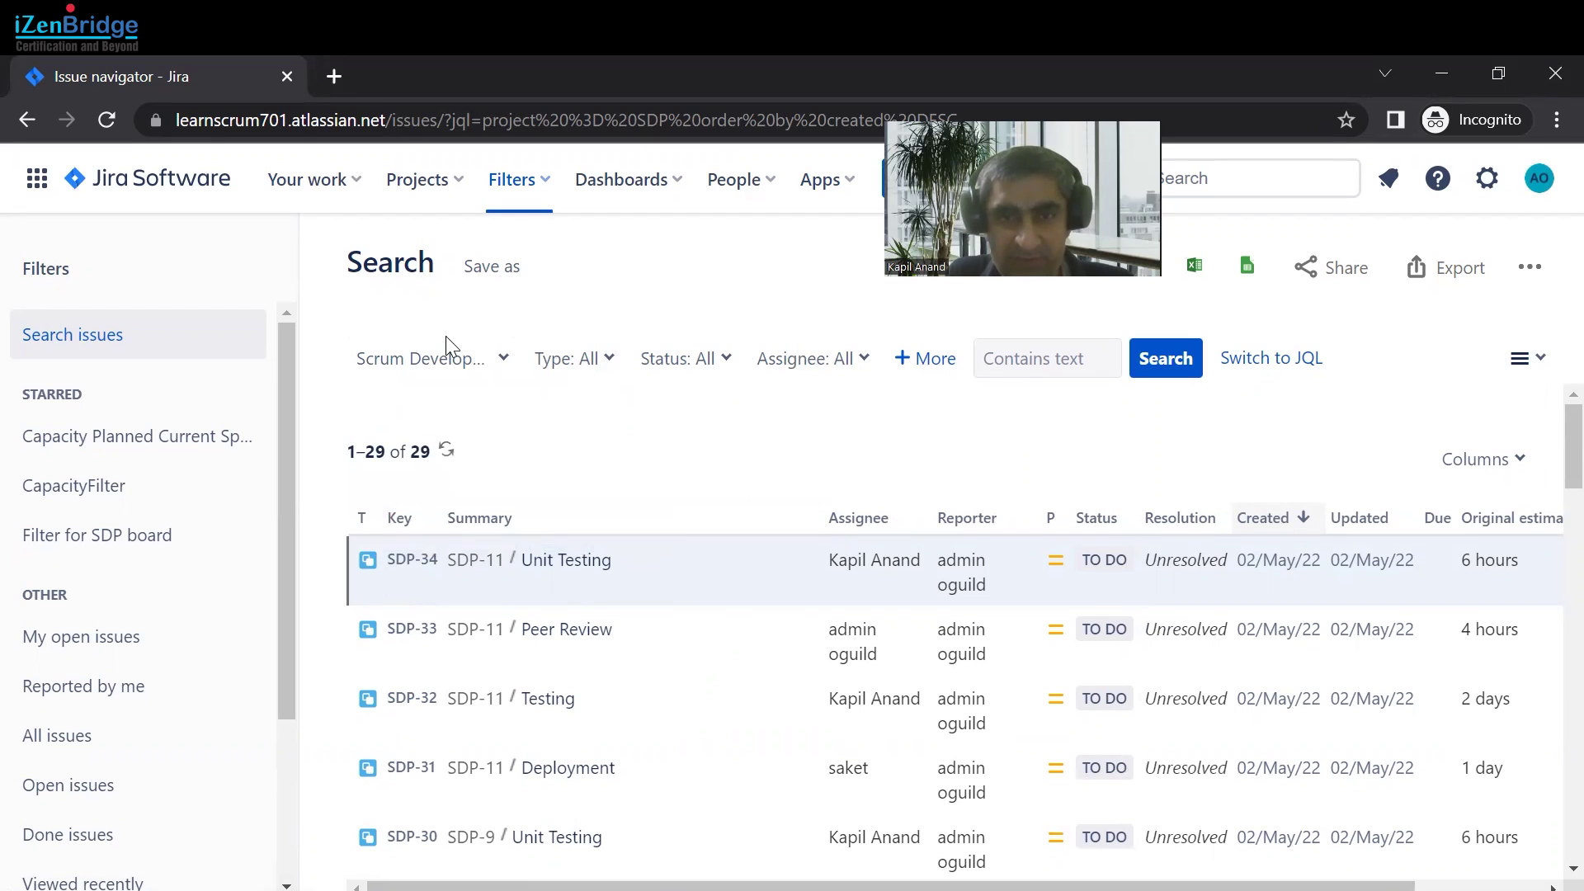
left_click(941, 363)
left_click(911, 520)
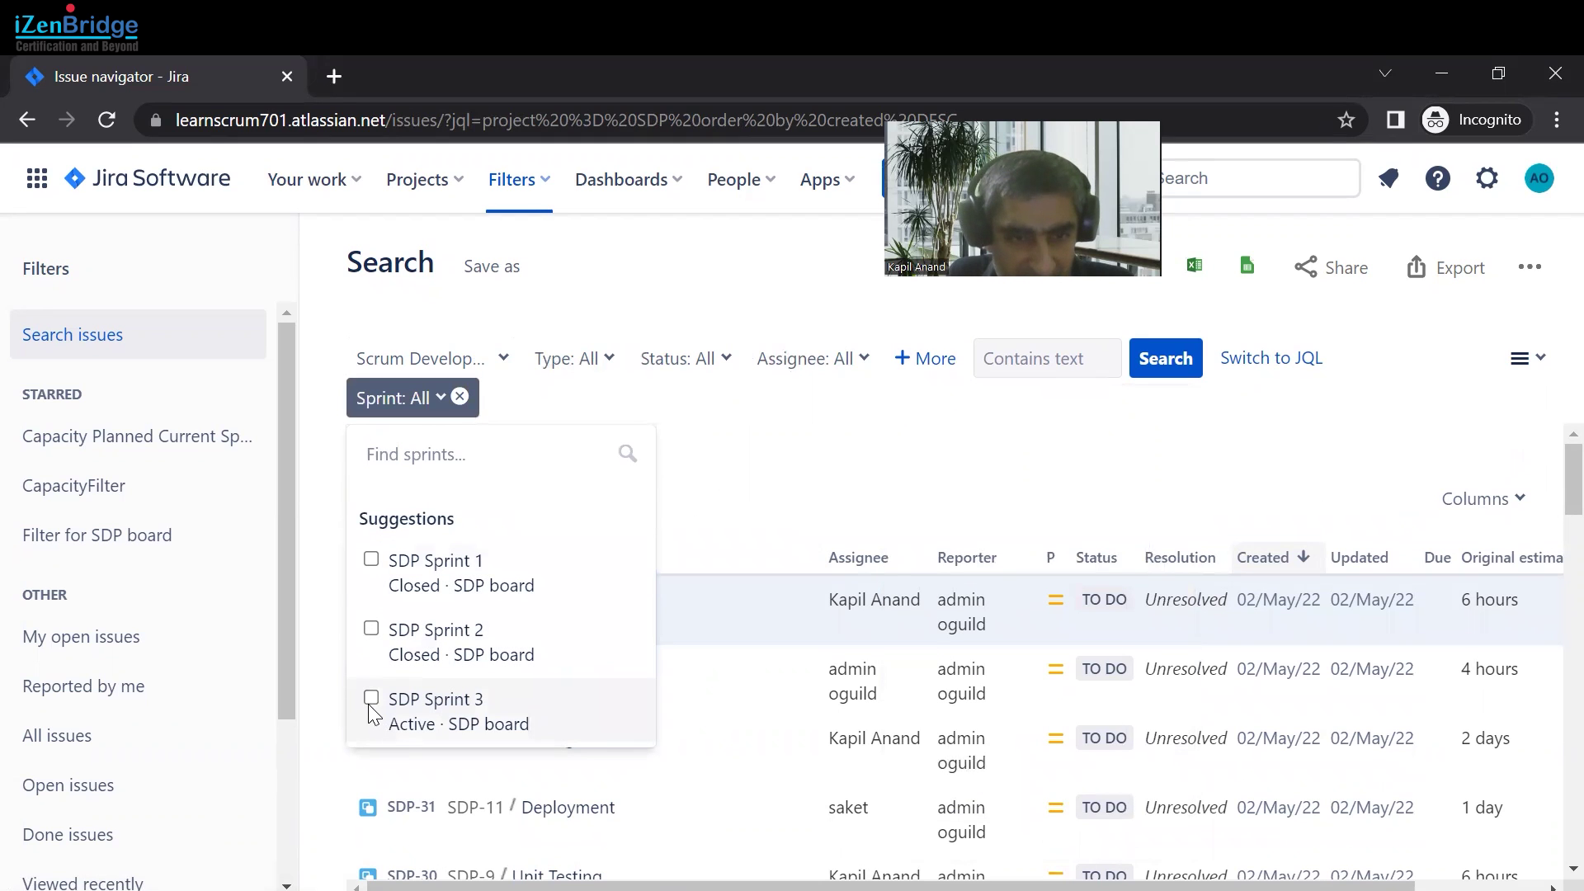
left_click(372, 700)
left_click(844, 450)
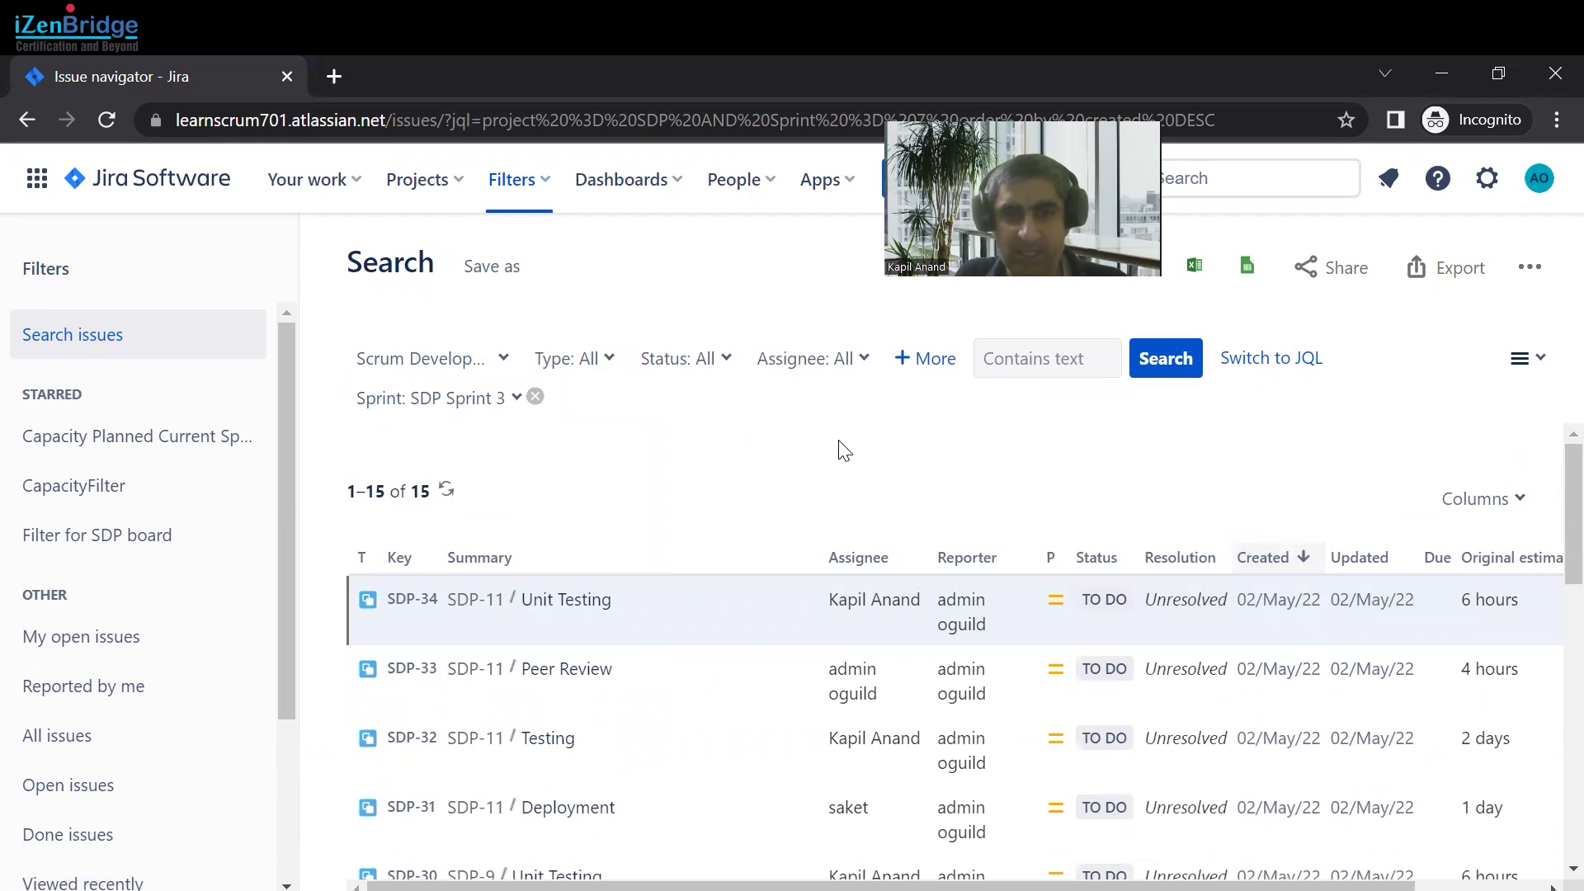
Step: Look through the issues found for the sprint and the export formats available for them
scroll(721, 626, "down", 3)
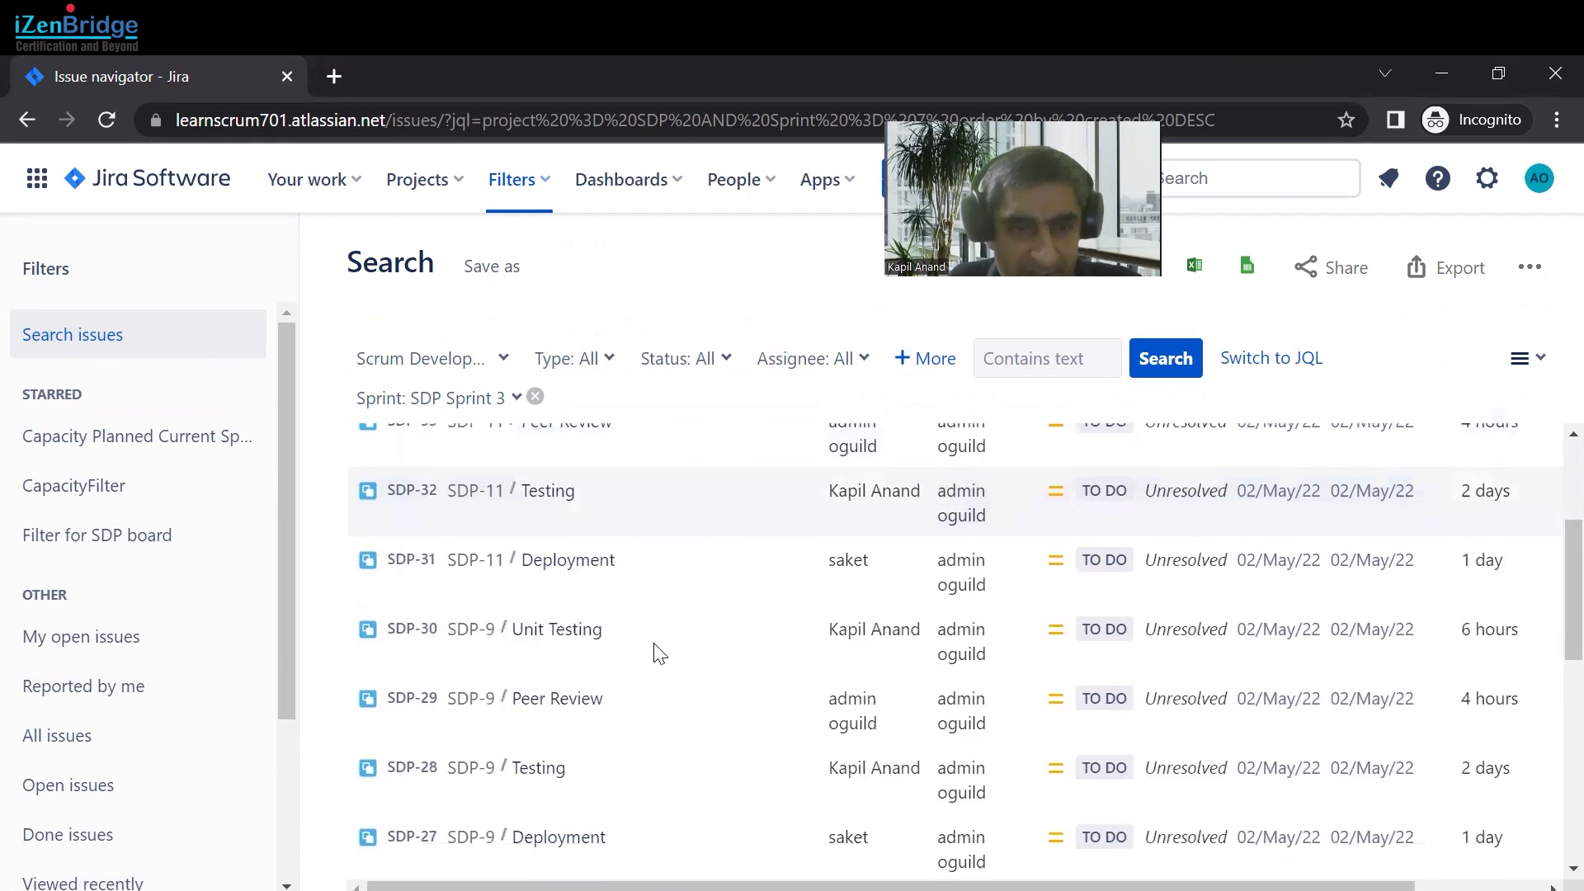
scroll(418, 508, "down", 8)
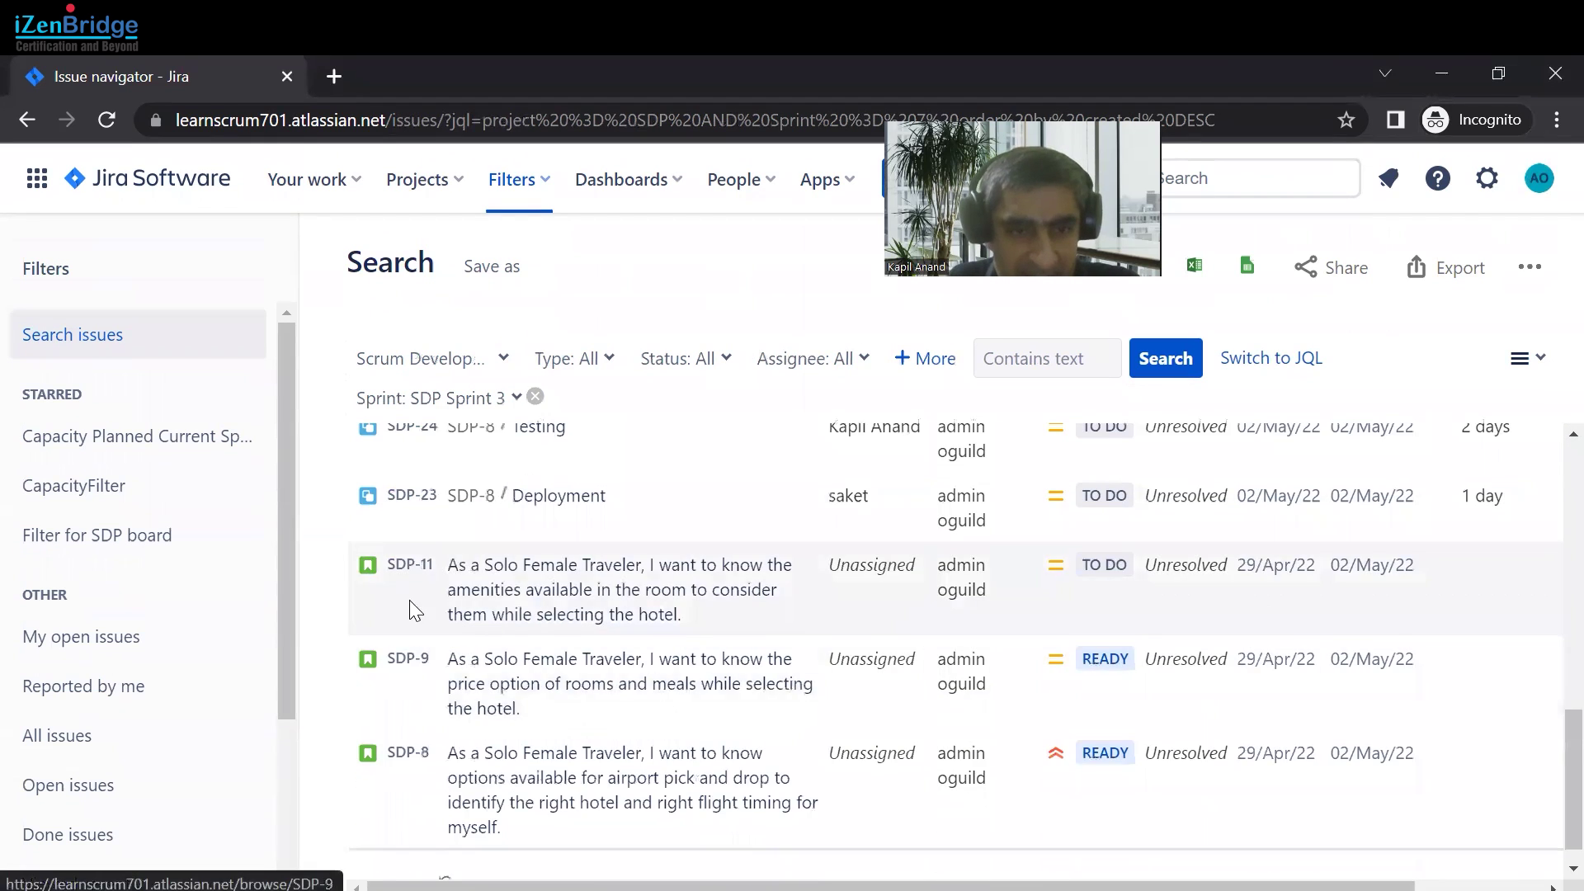
scroll(403, 772, "up", 10)
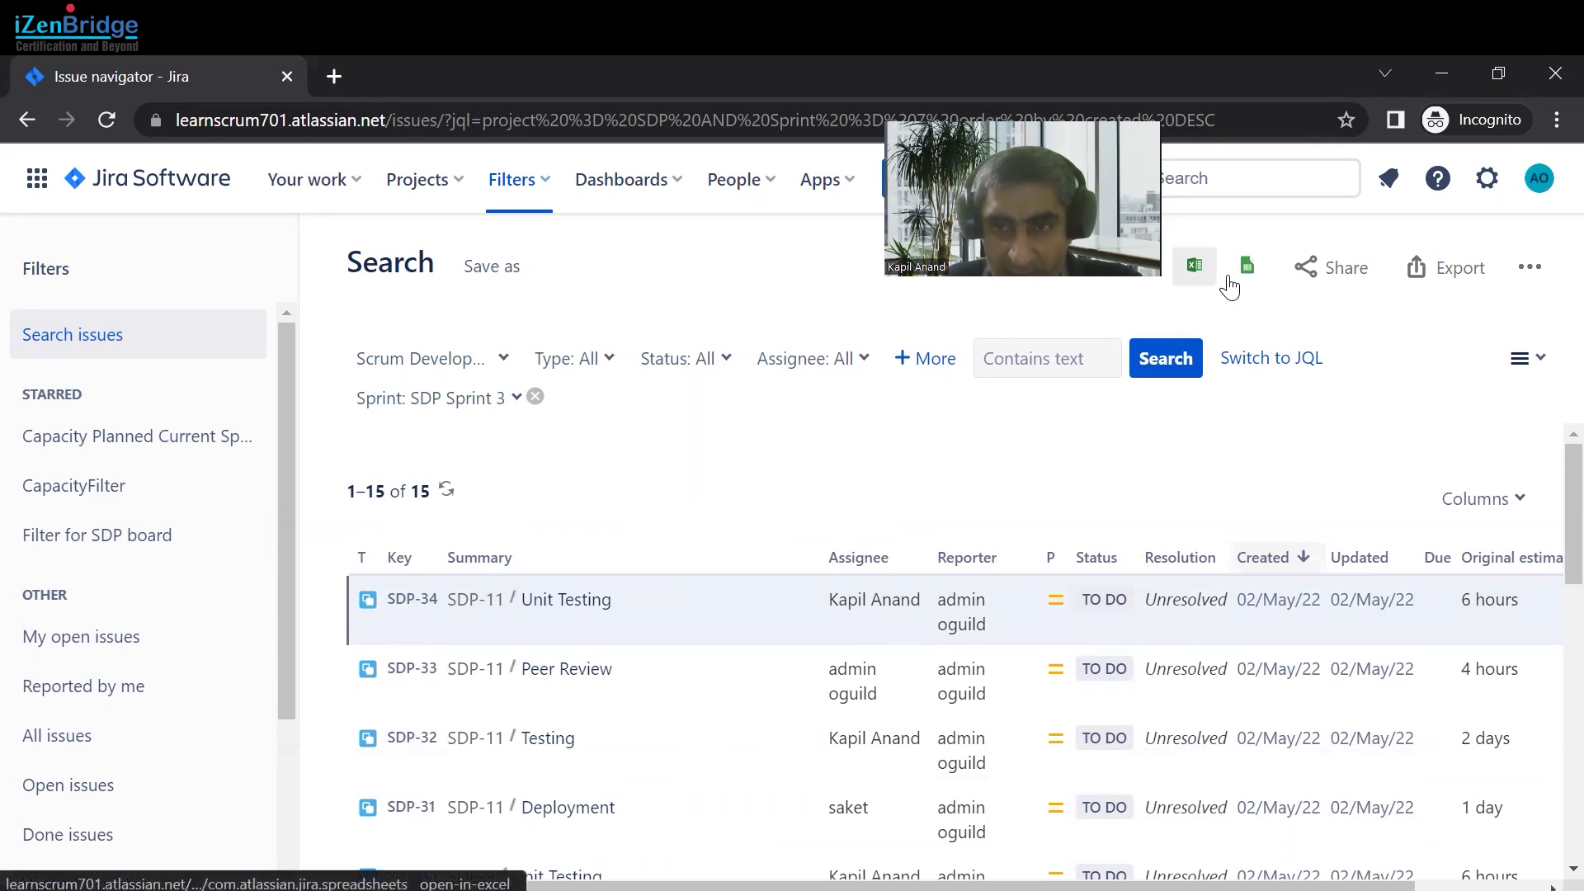
left_click(1446, 277)
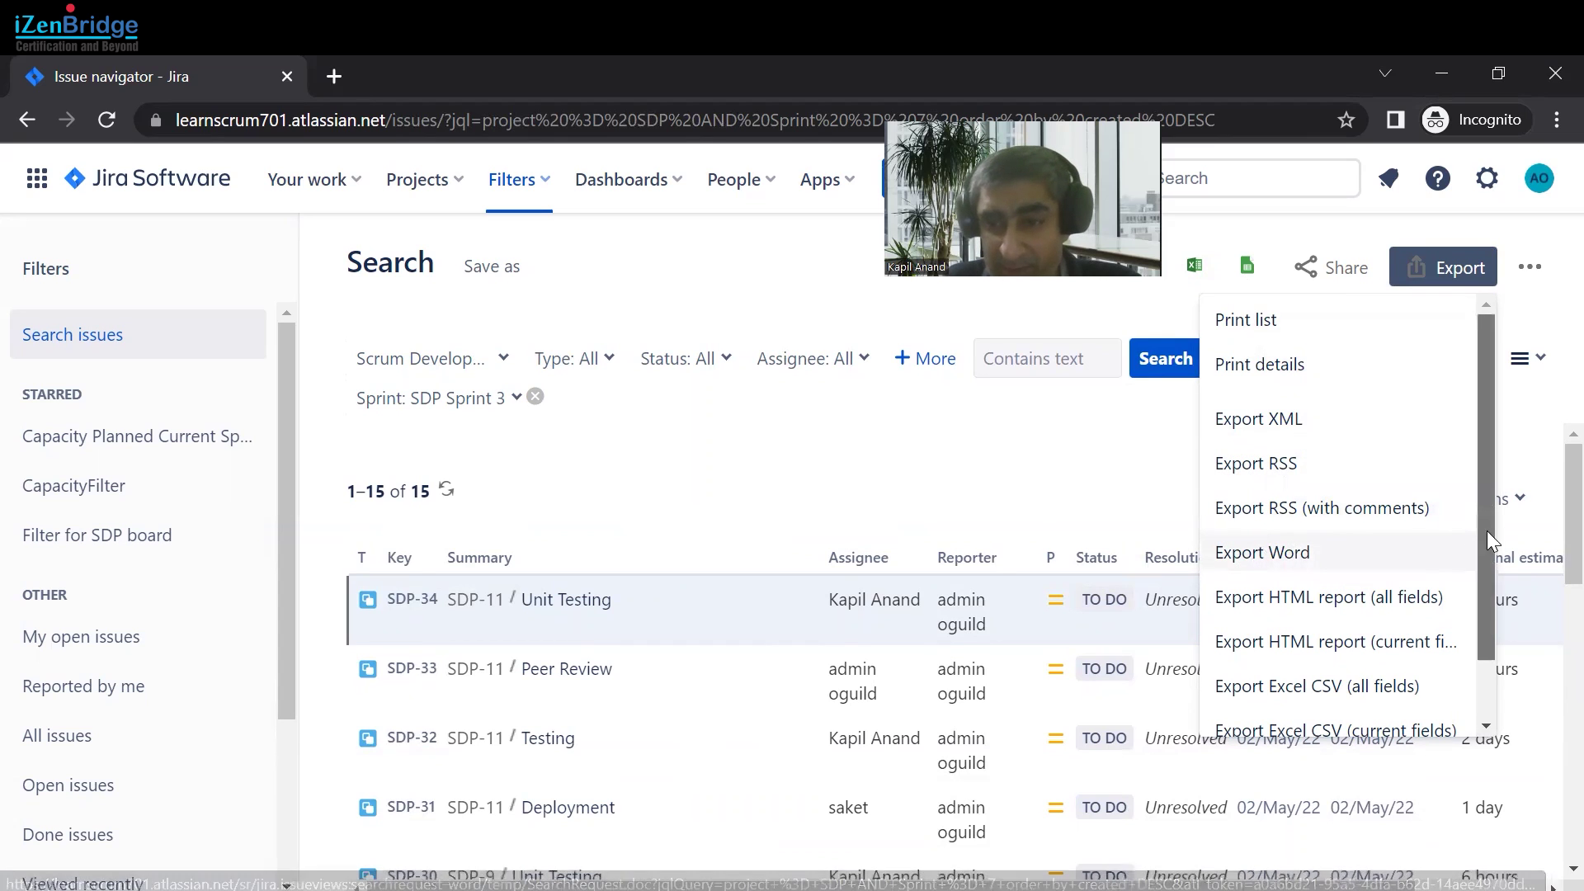
left_click_drag(1487, 531, 1495, 636)
left_click_drag(1495, 576, 1489, 457)
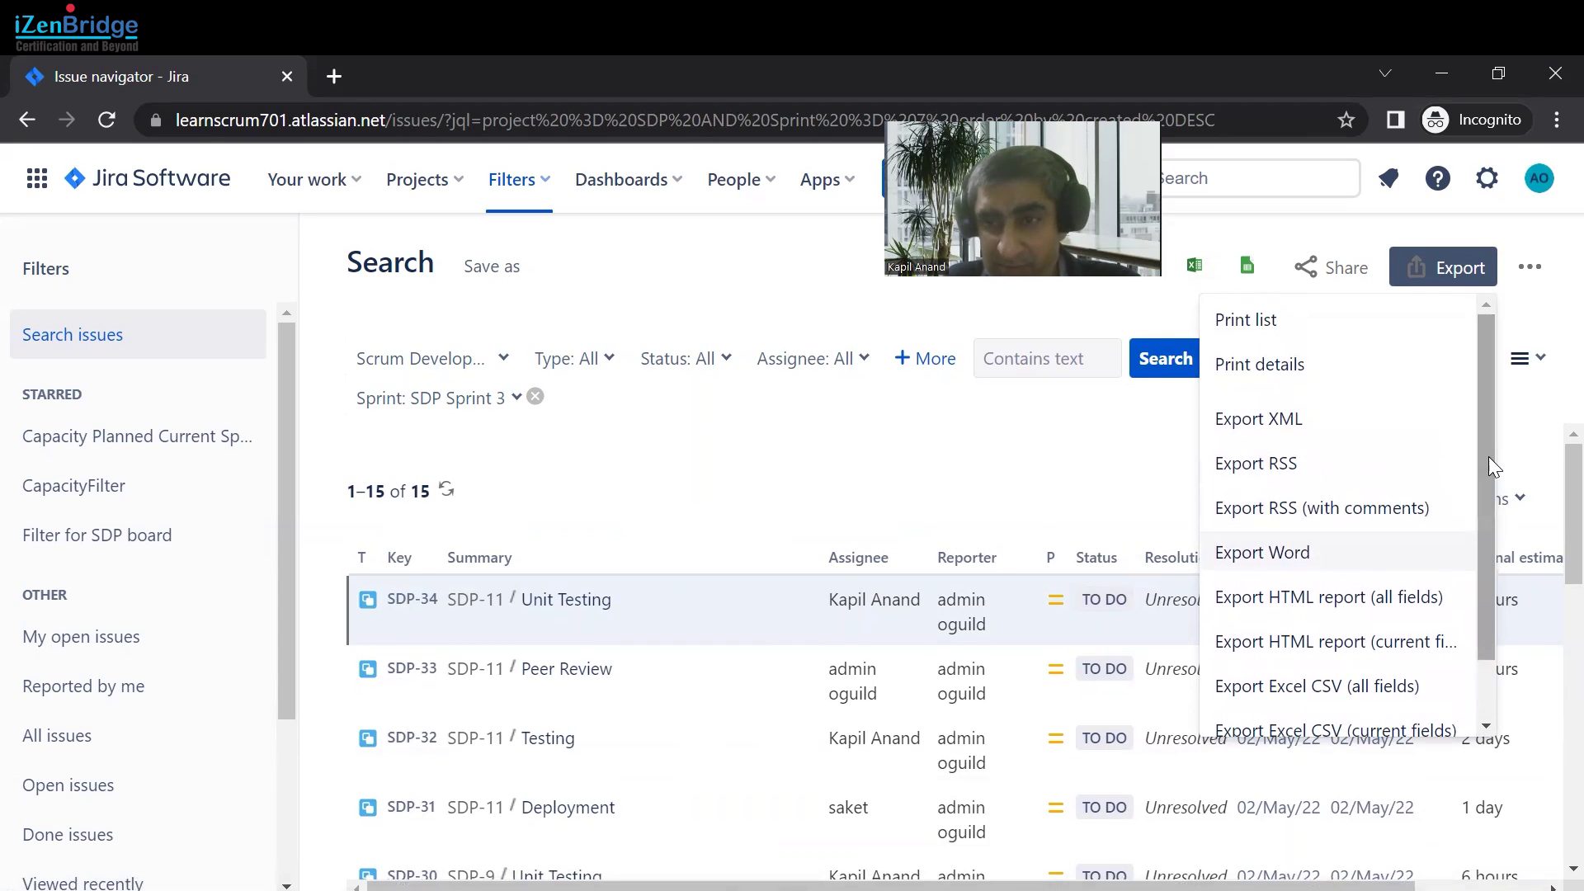
left_click(1152, 443)
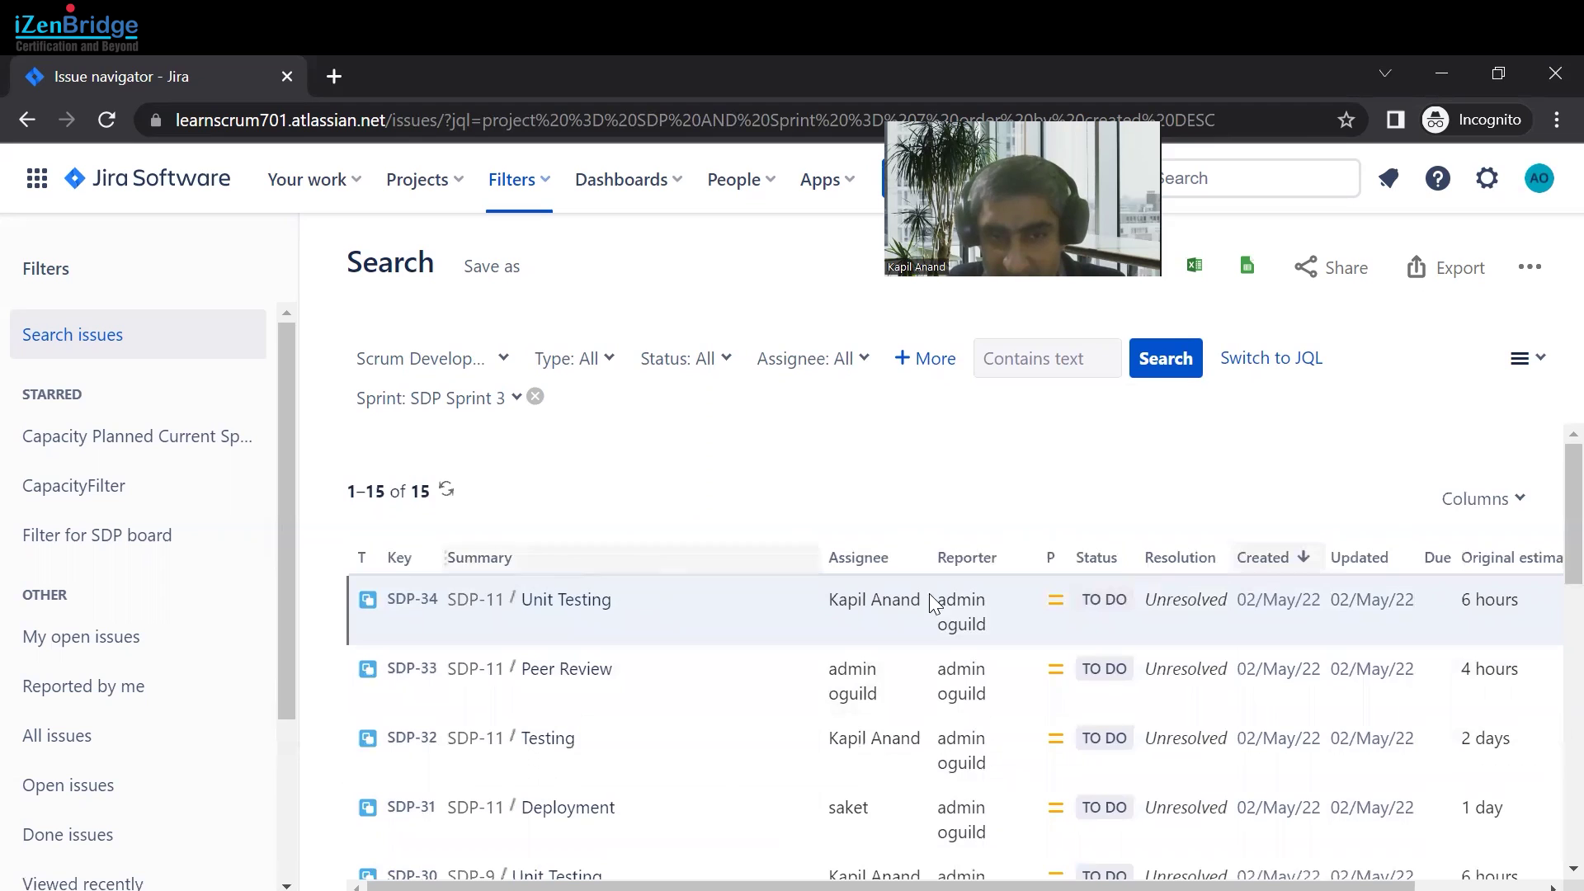
Step: Add the Affects versions column to the default columns of the issue list
left_click_drag(1206, 887, 1334, 887)
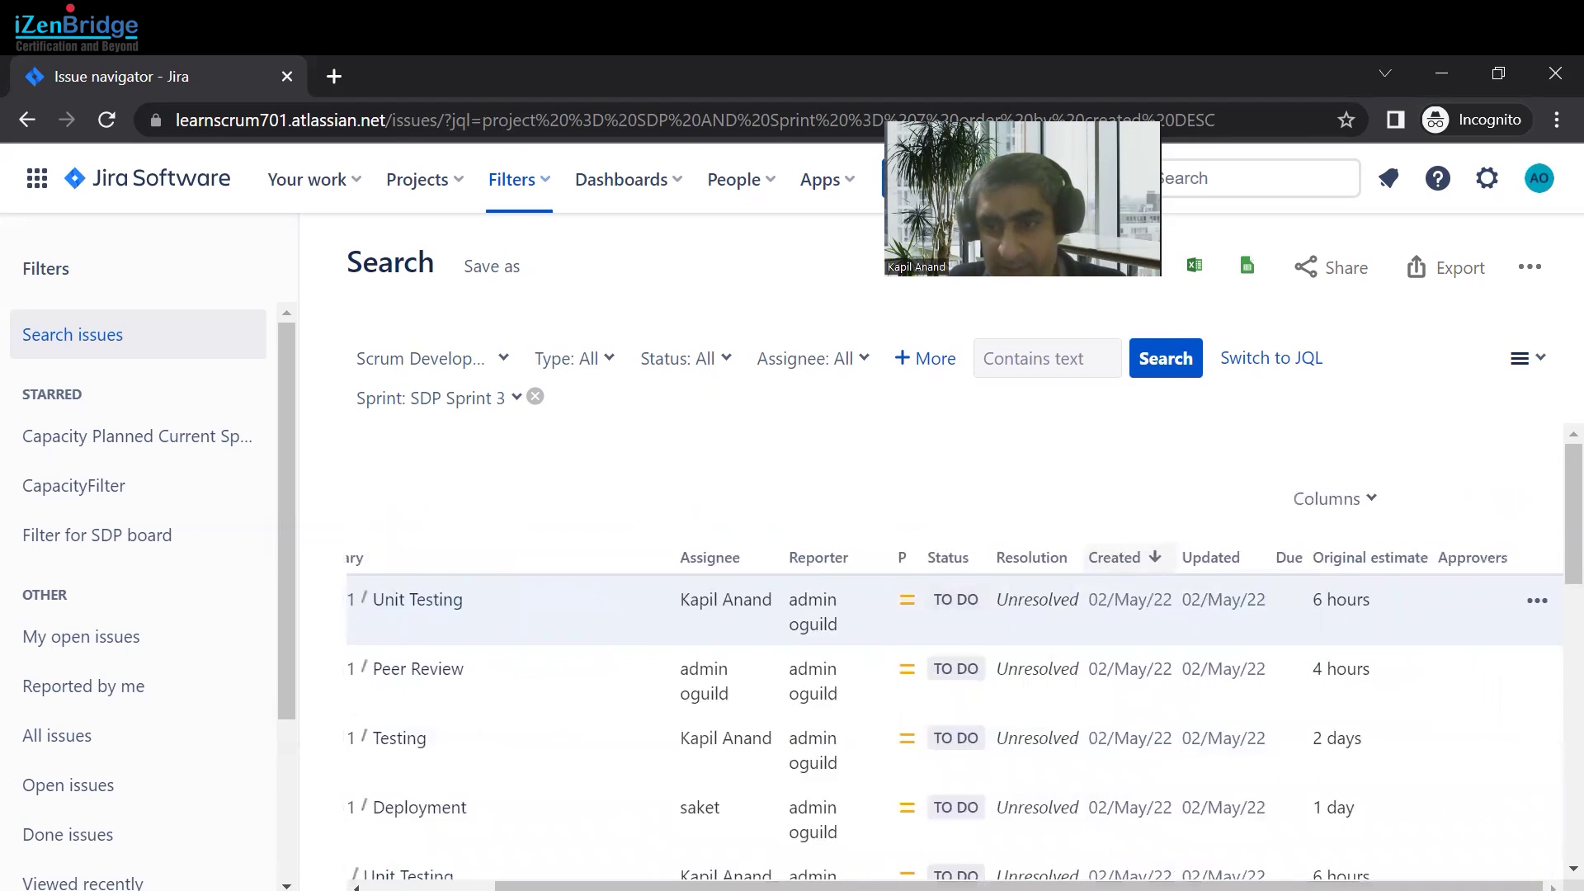
left_click(1376, 511)
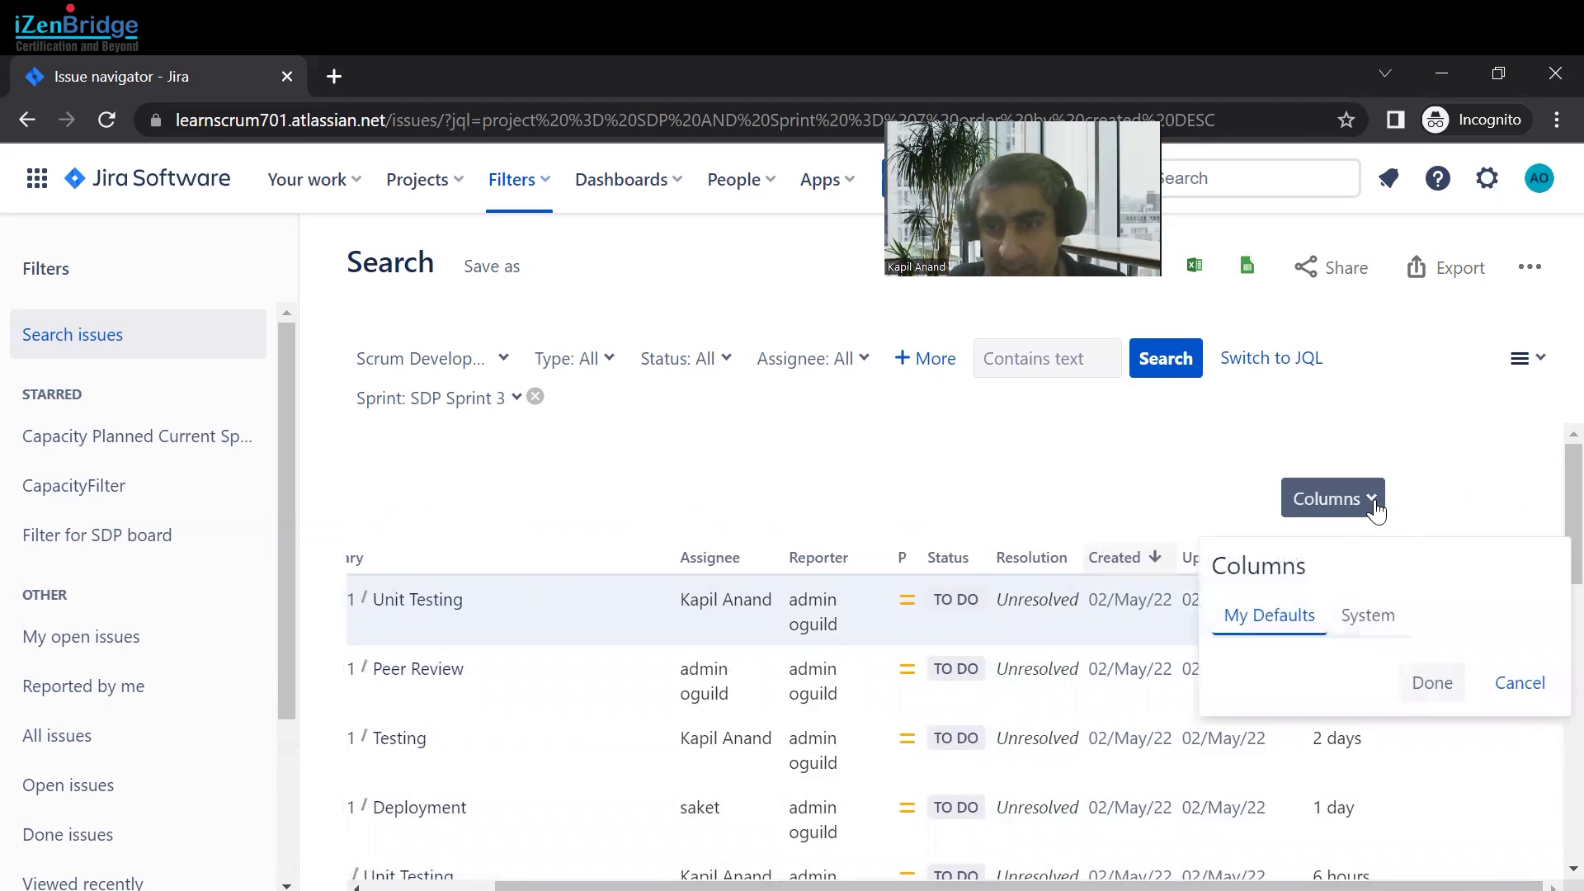
left_click(1107, 463)
scroll(1124, 470, "down", 2)
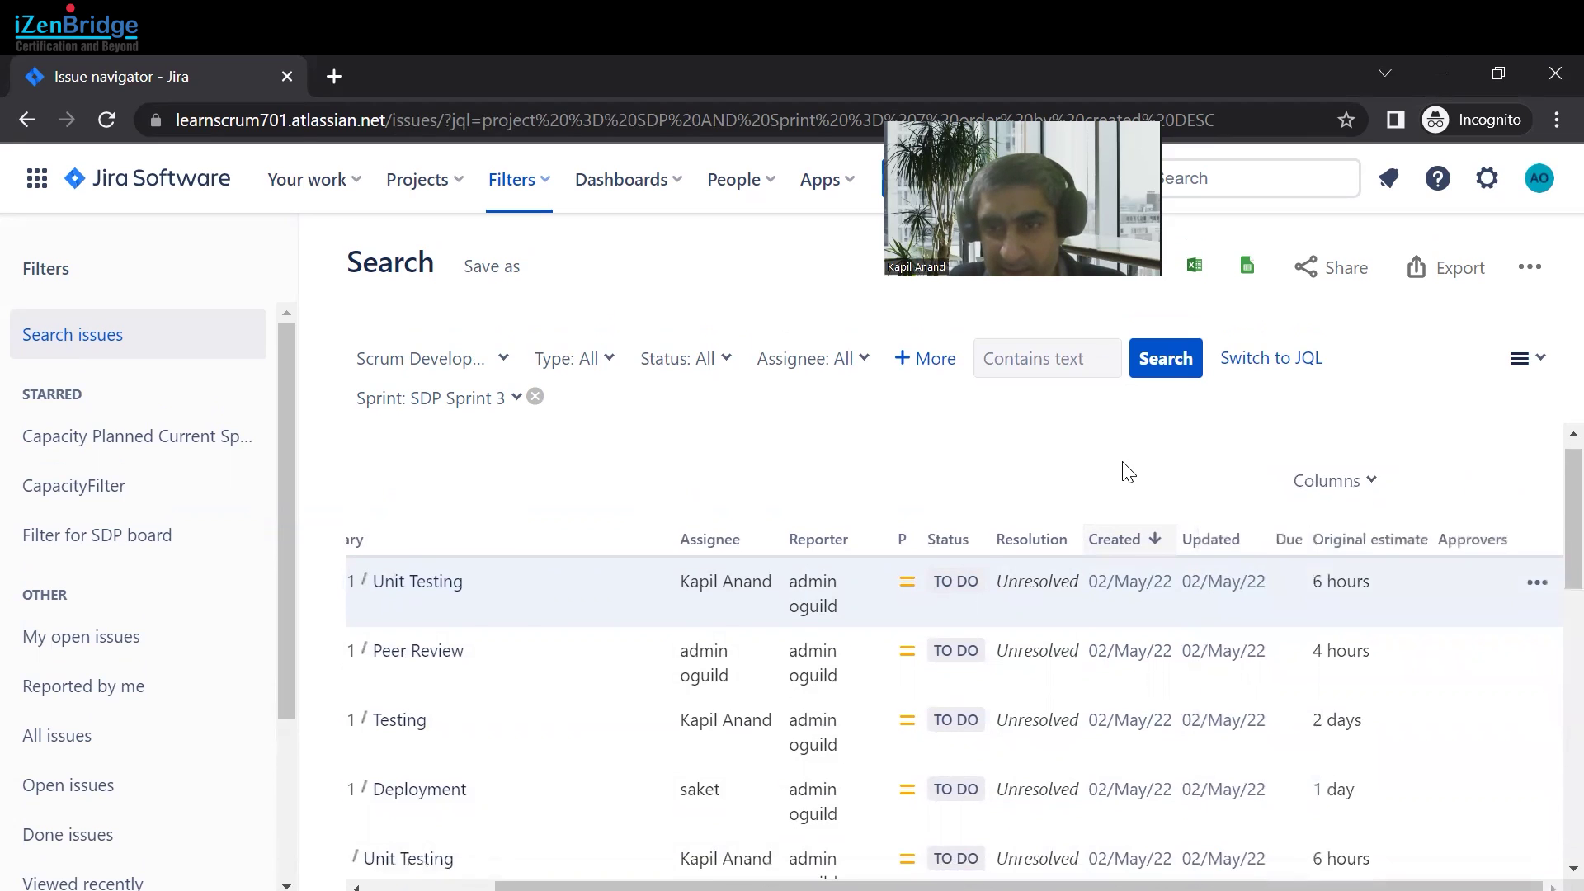
scroll(1543, 627, "up", 2)
scroll(1535, 594, "down", 1)
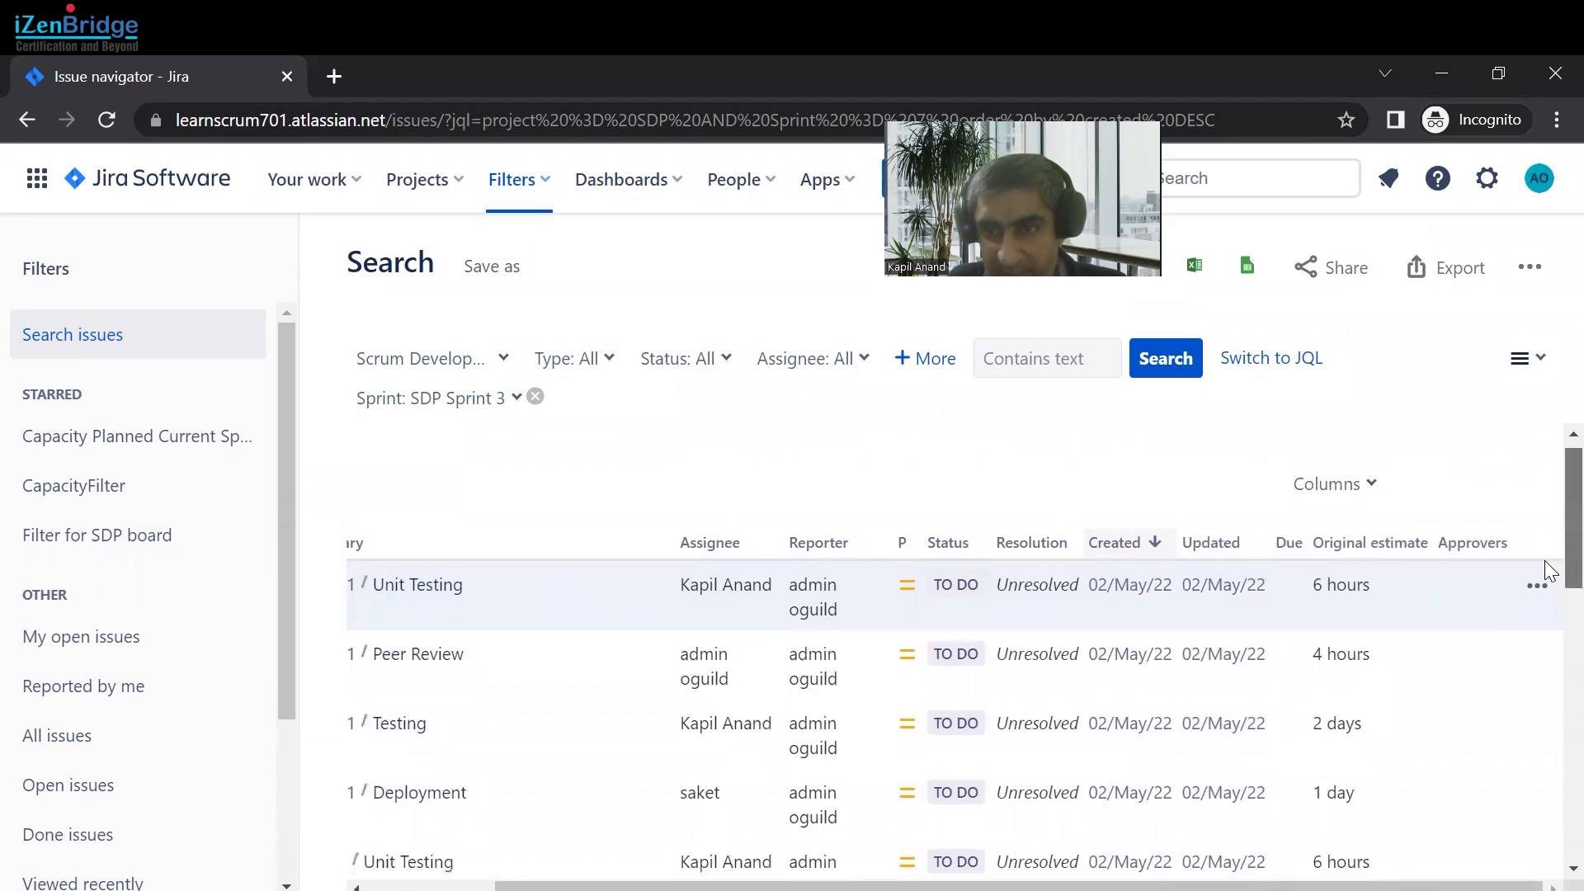
left_click(1373, 449)
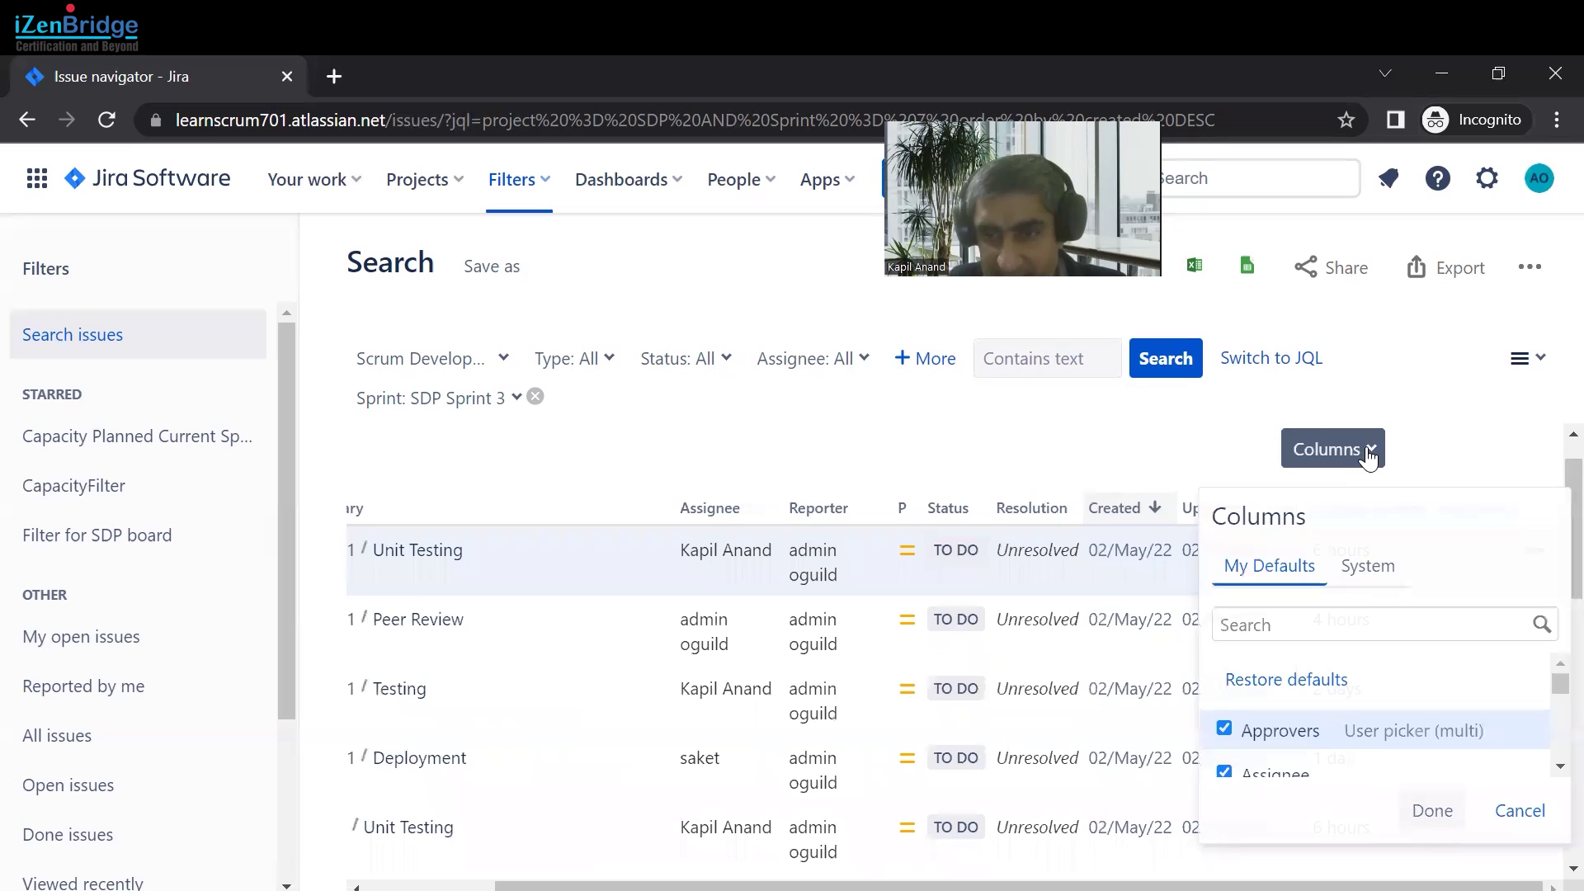
scroll(1428, 710, "down", 8)
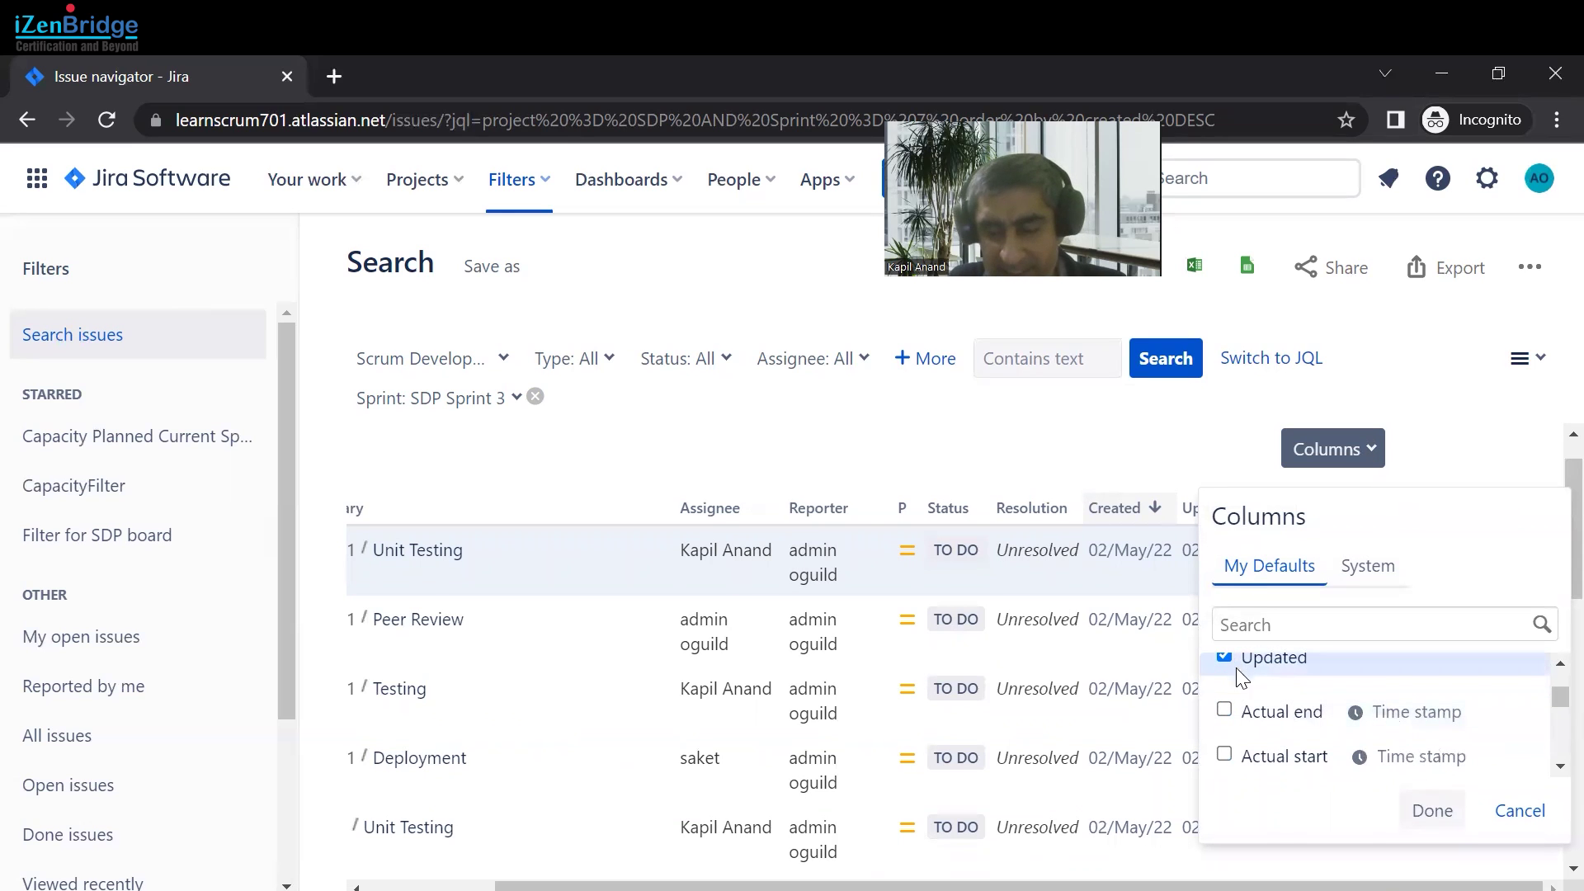
scroll(1238, 693, "down", 2)
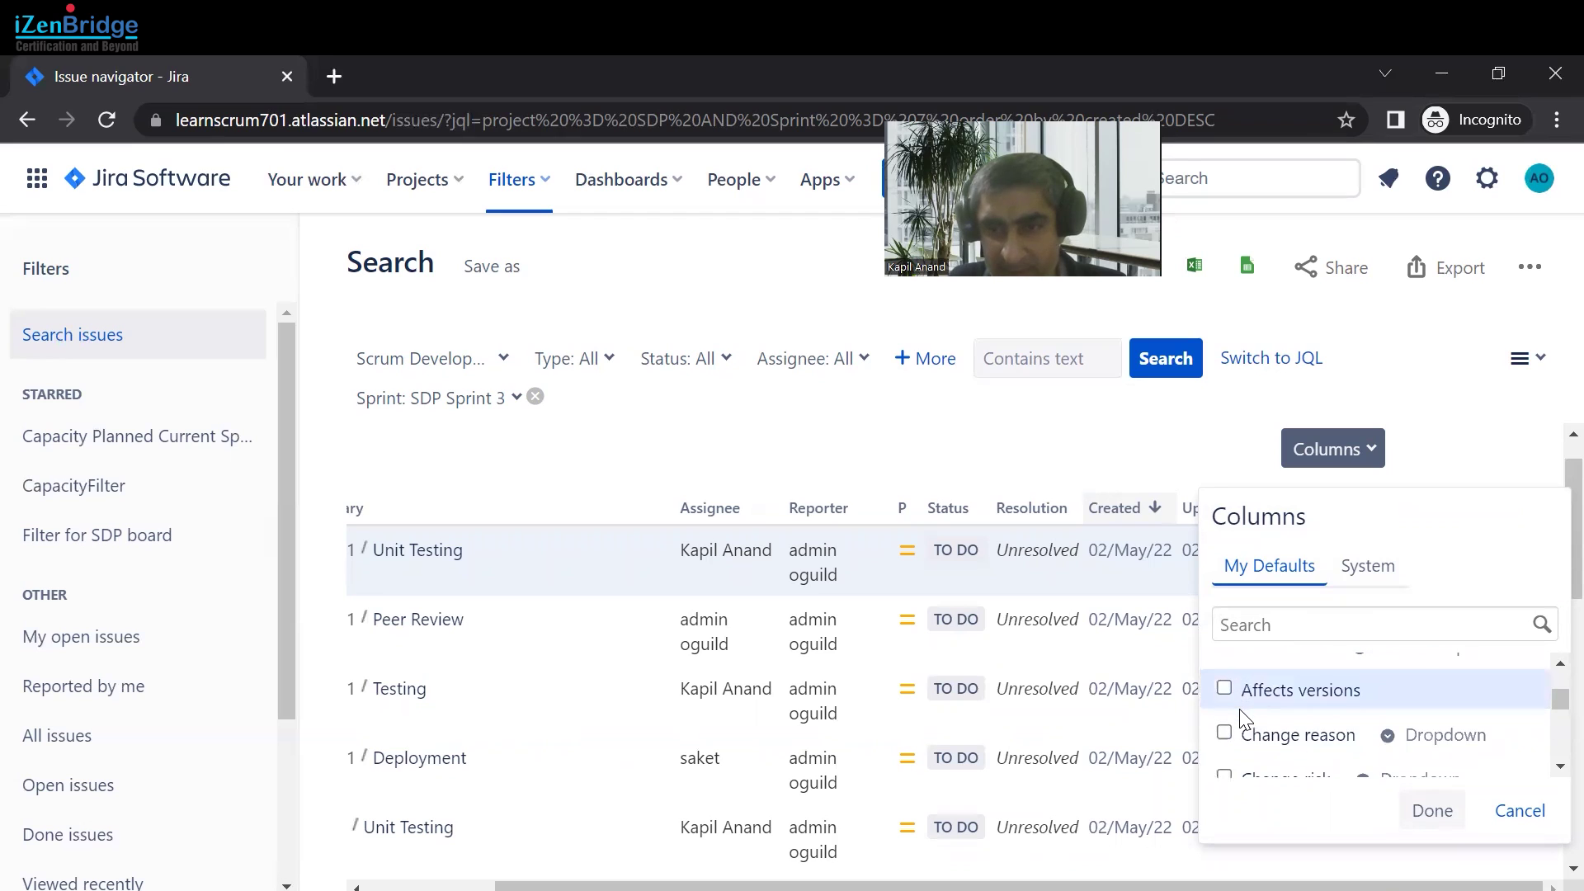
left_click(1223, 689)
left_click(1432, 825)
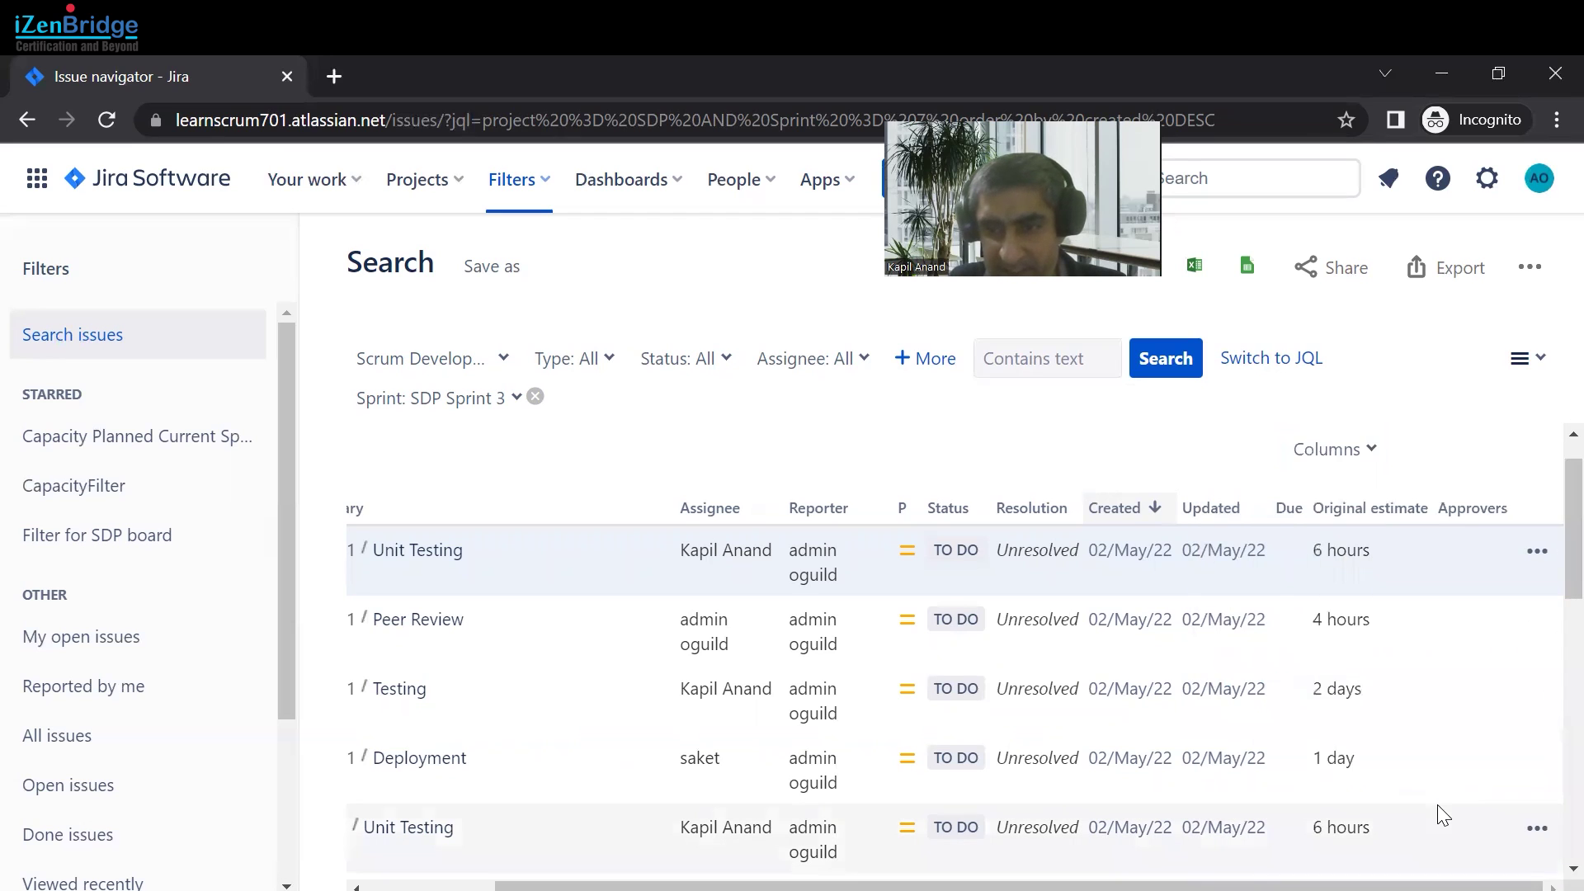
Step: Review the Affects versions column across all the listed sprint issues
scroll(1293, 887, "right", 3)
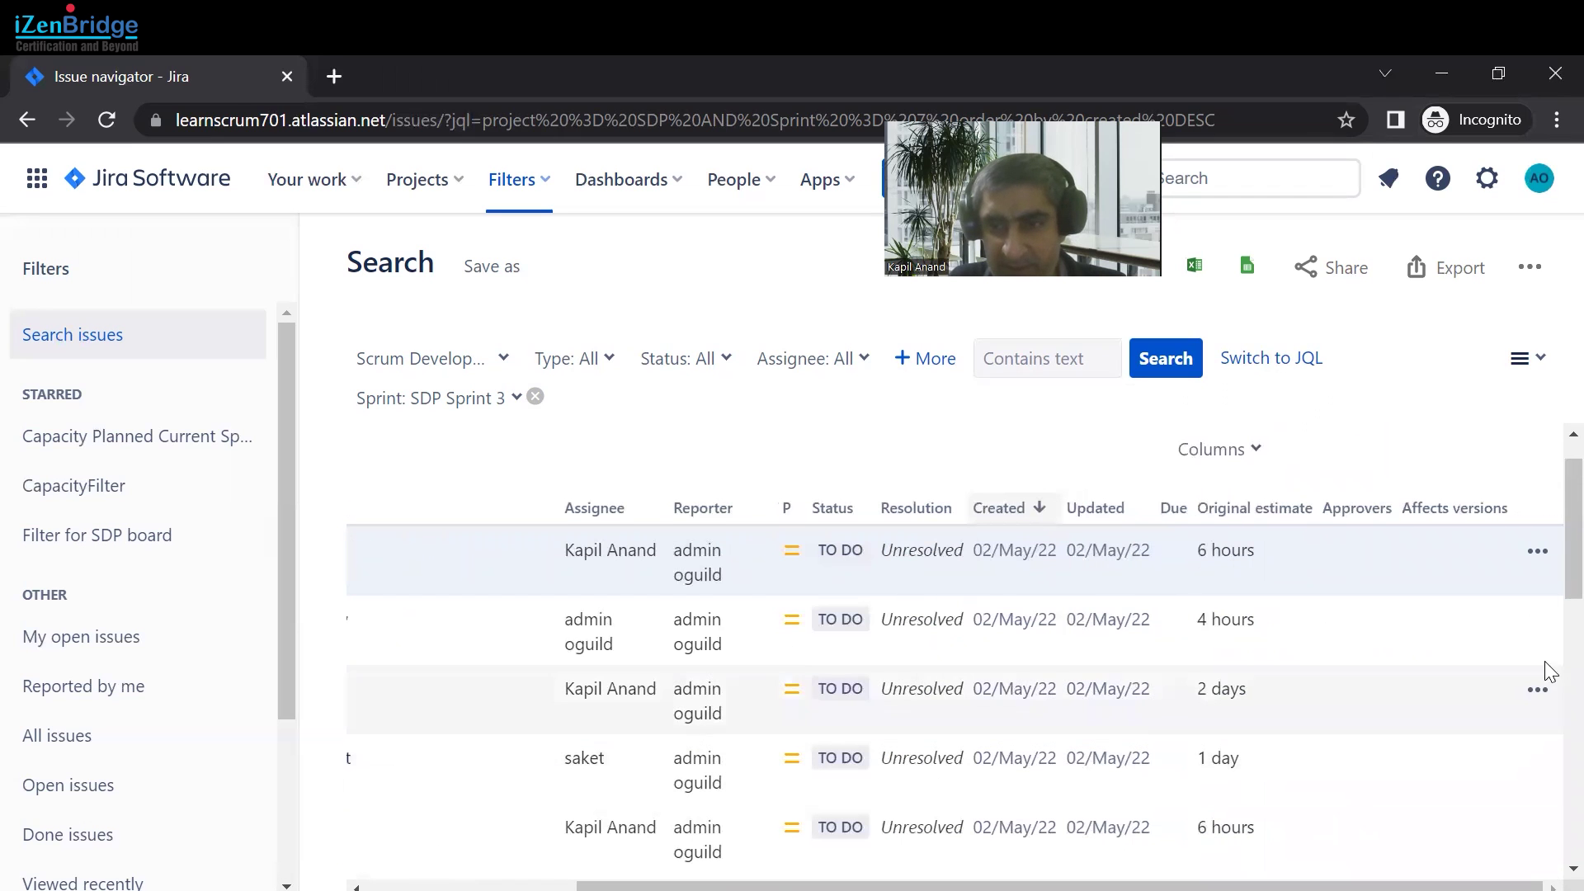
scroll(1460, 685, "down", 2)
scroll(1461, 693, "down", 3)
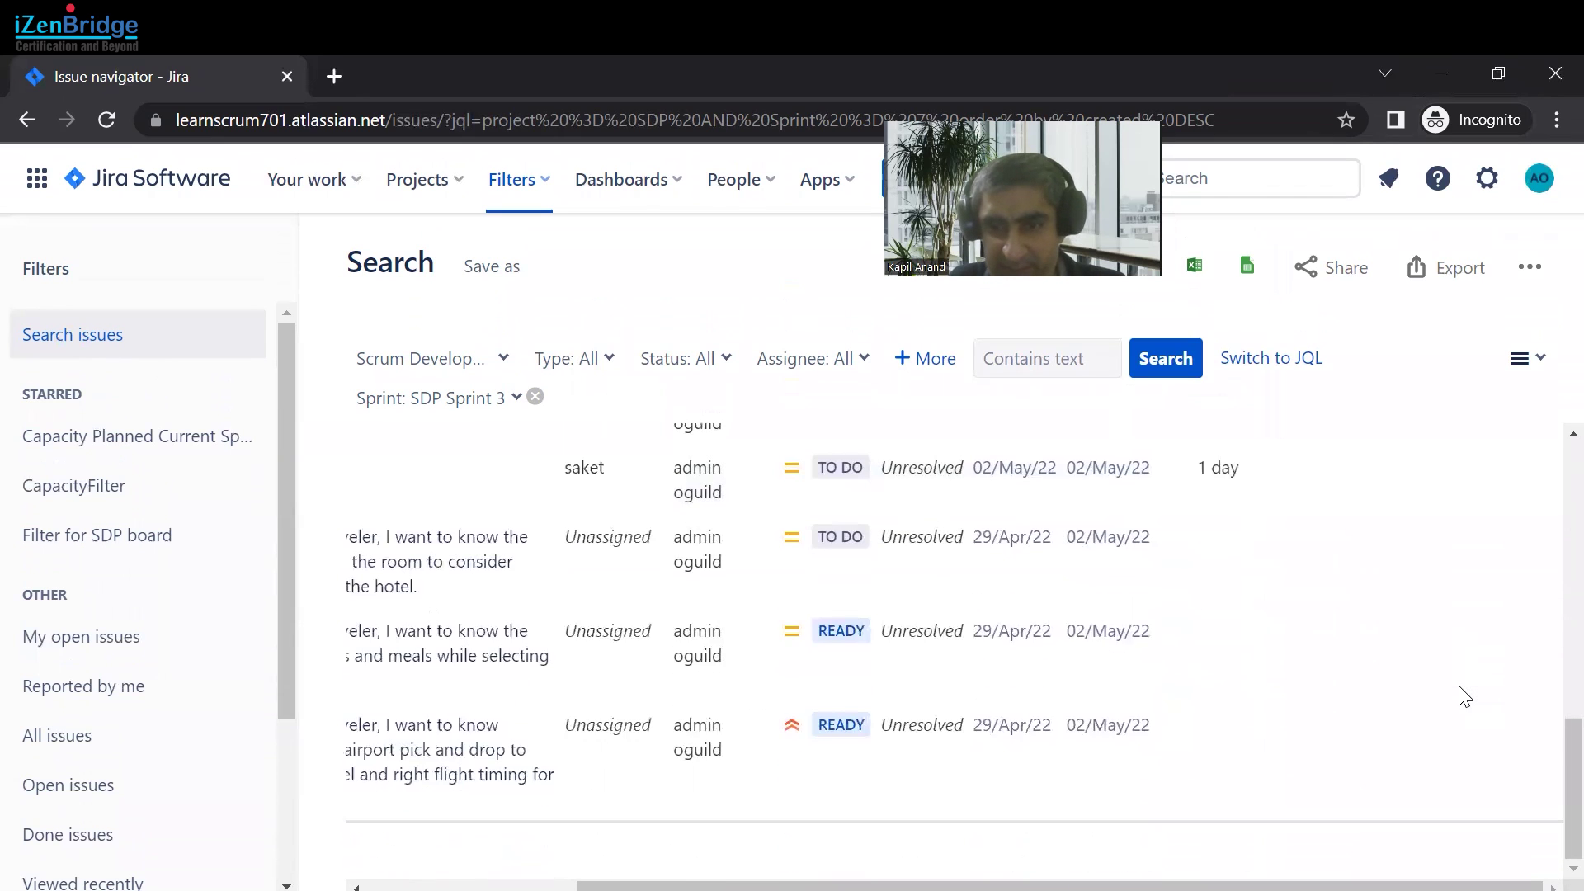
scroll(1460, 693, "up", 5)
scroll(1461, 697, "up", 4)
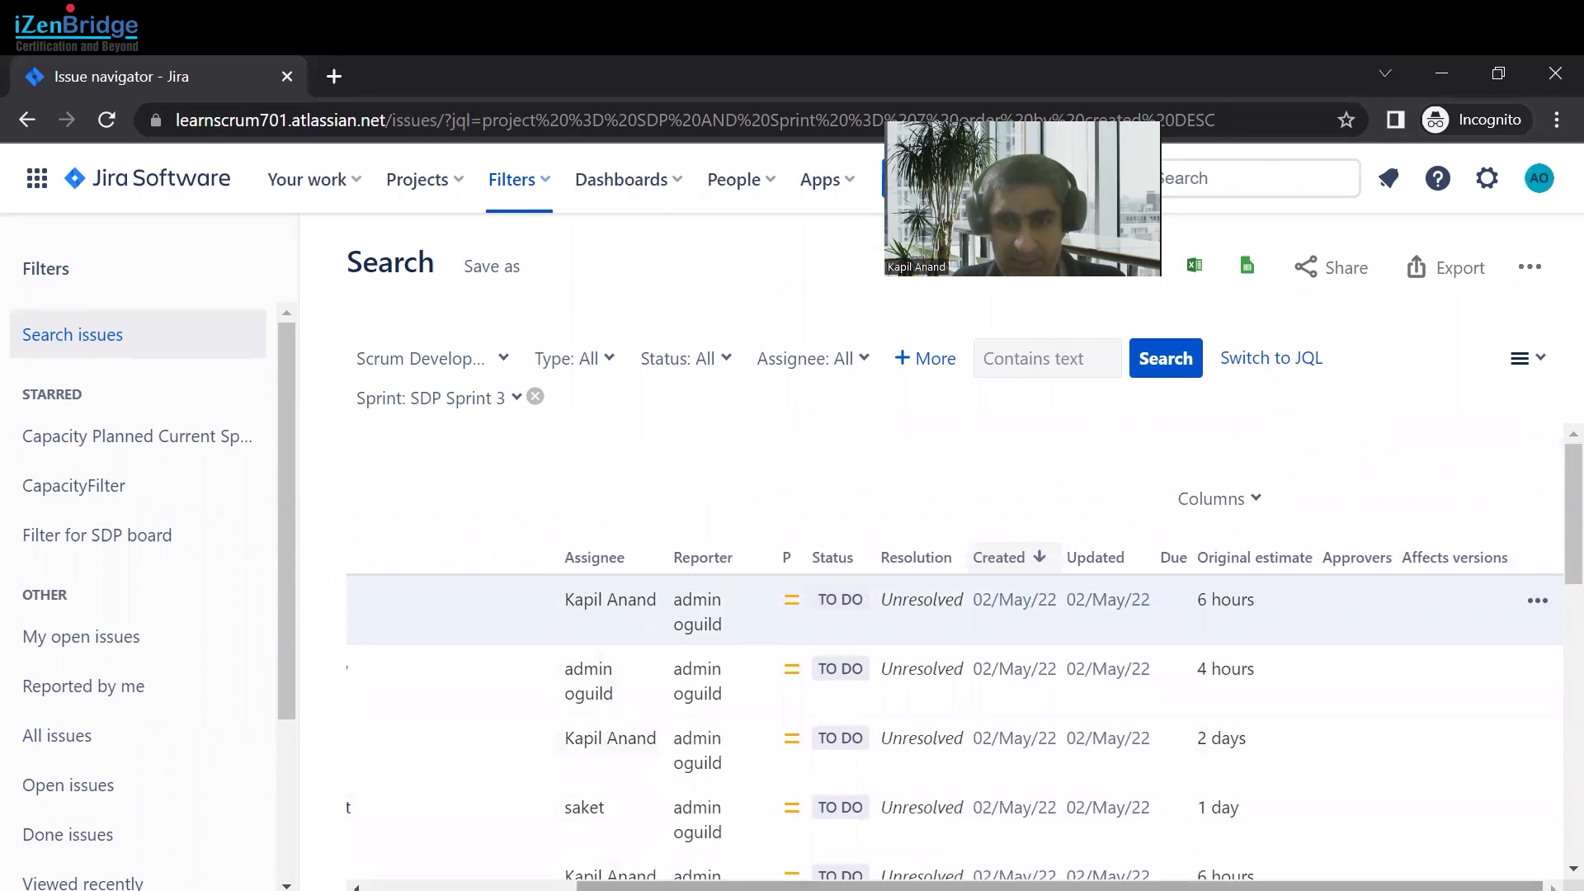
left_click_drag(966, 887, 755, 887)
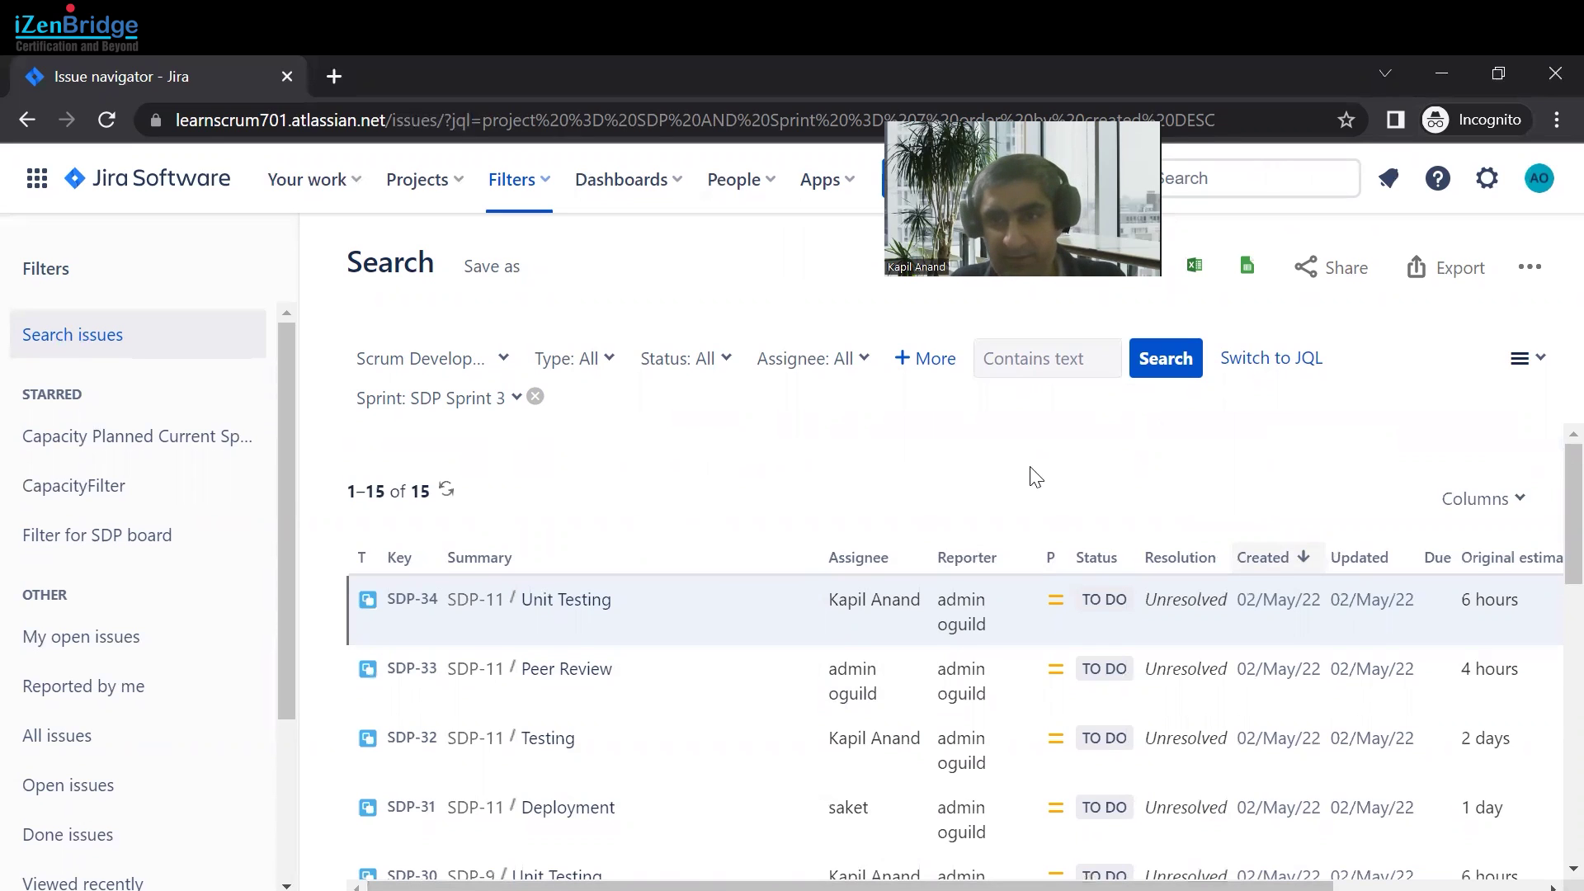
Step: Switch the search to JQL mode and inspect the query behind the current filters
left_click(1271, 365)
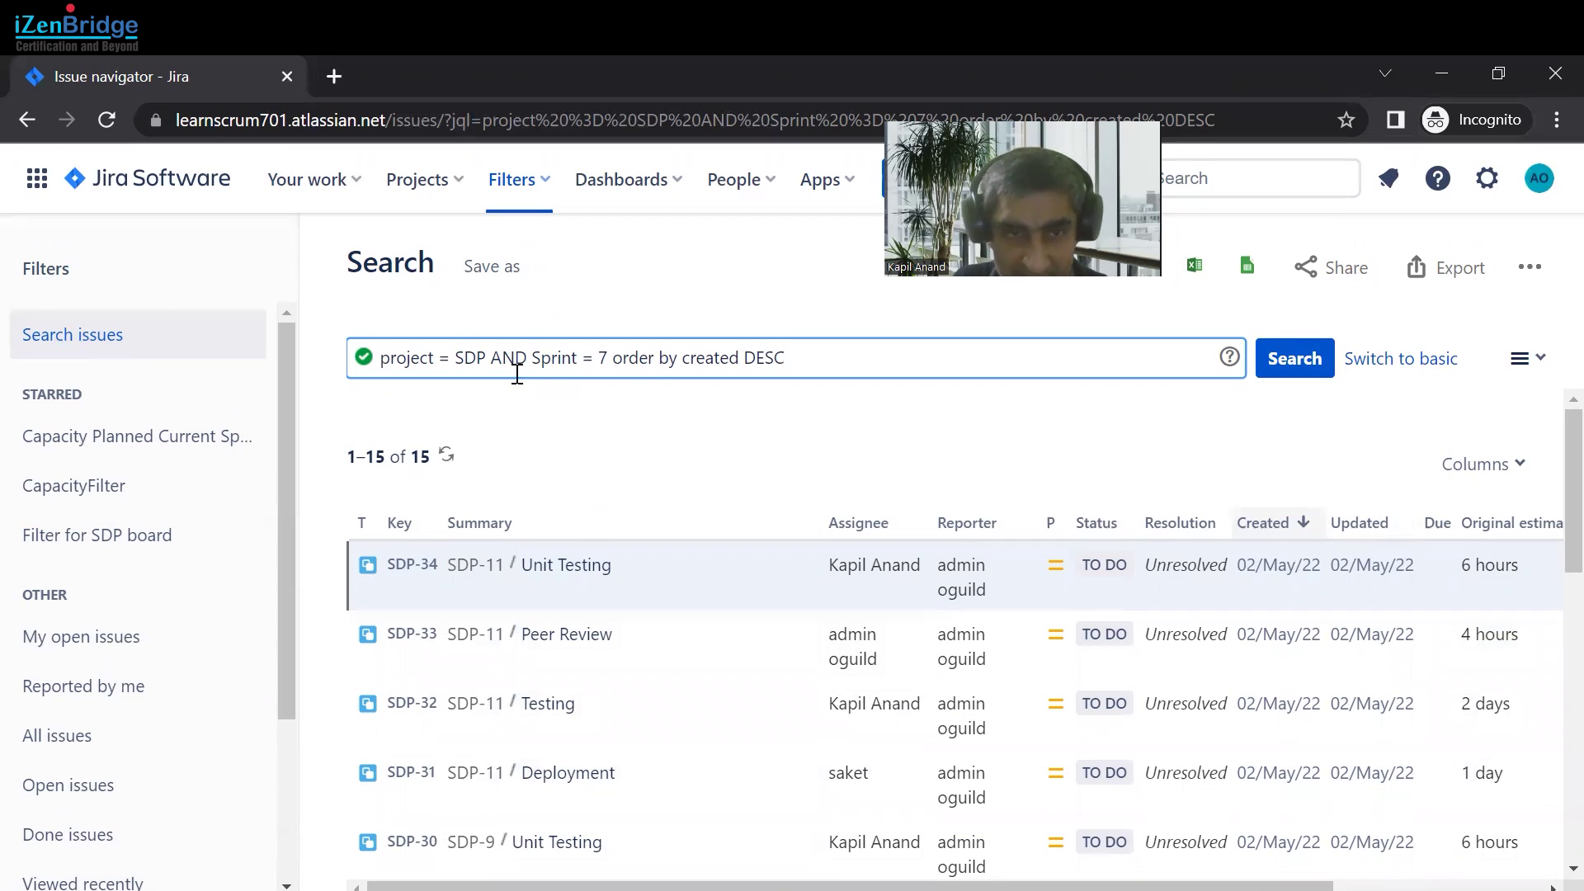
left_click_drag(381, 361, 814, 359)
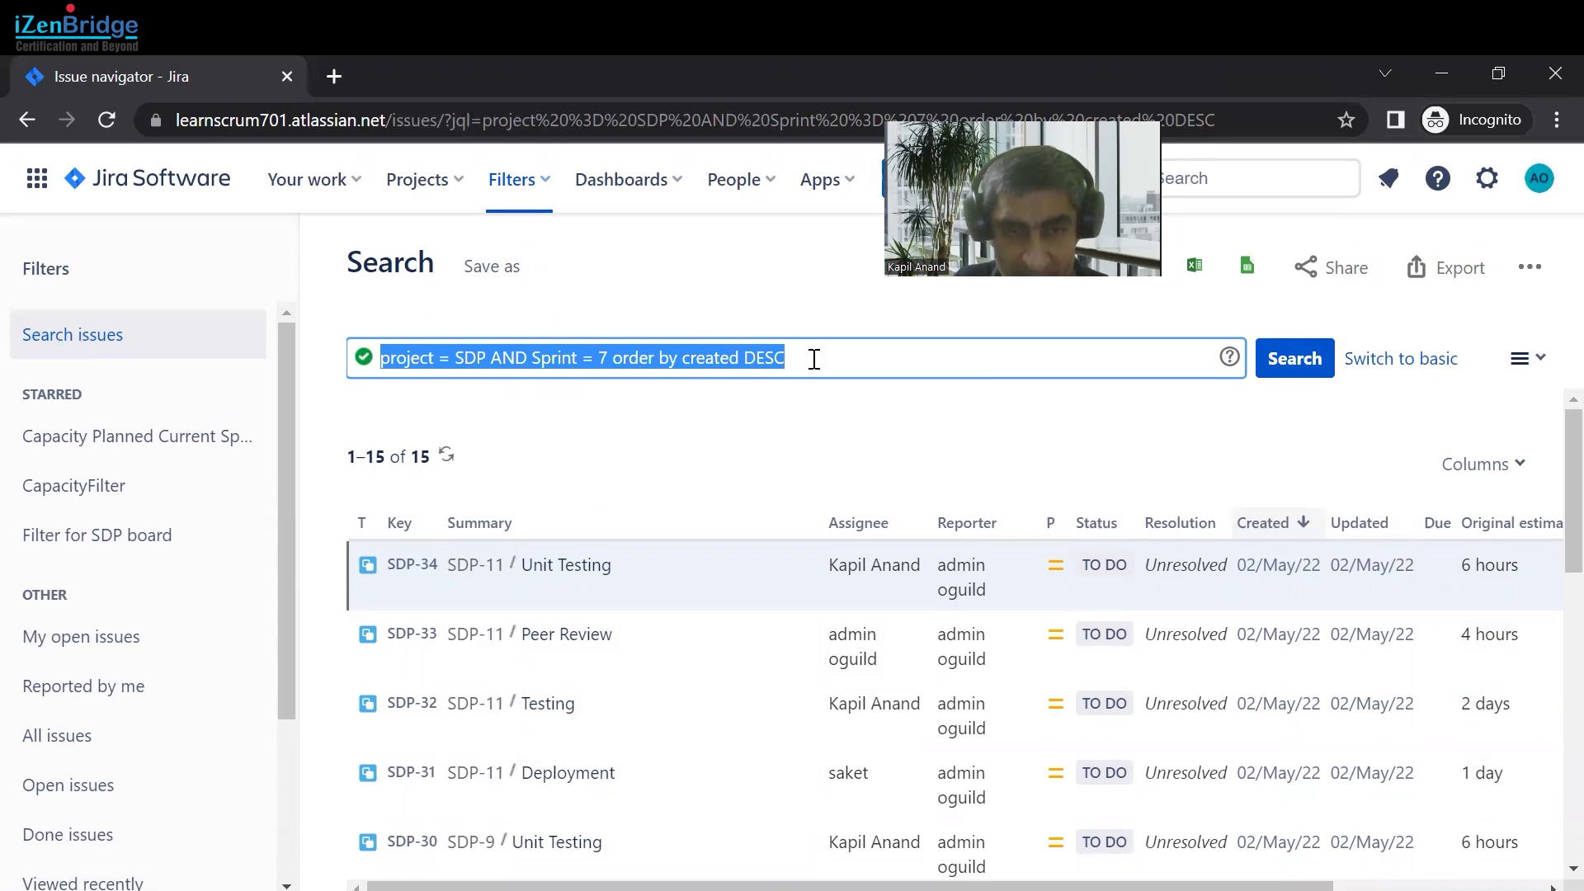
left_click(842, 354)
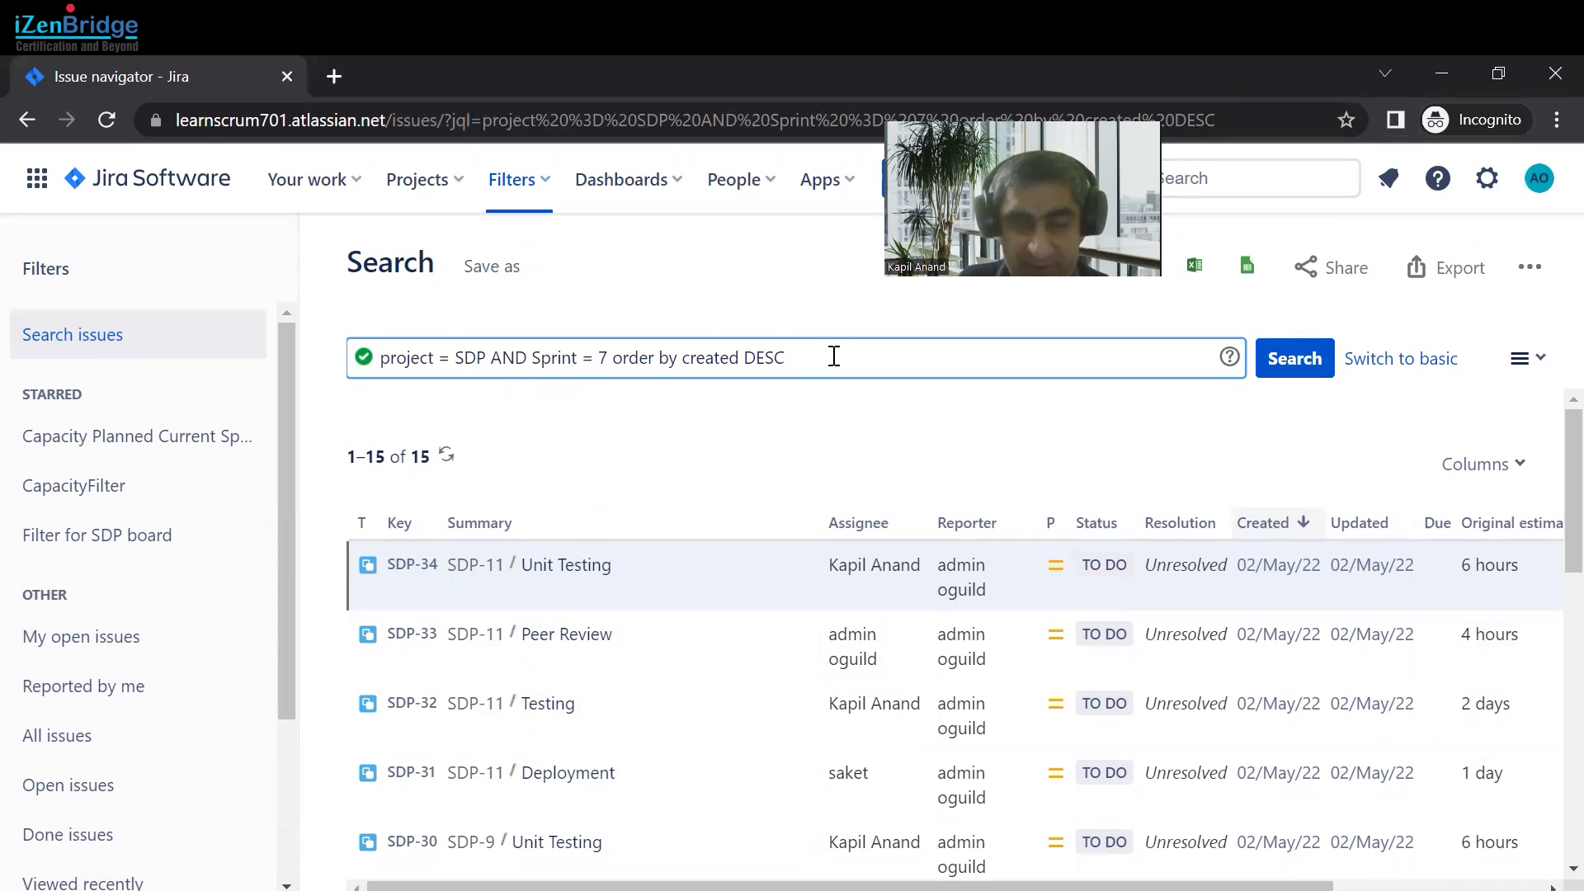
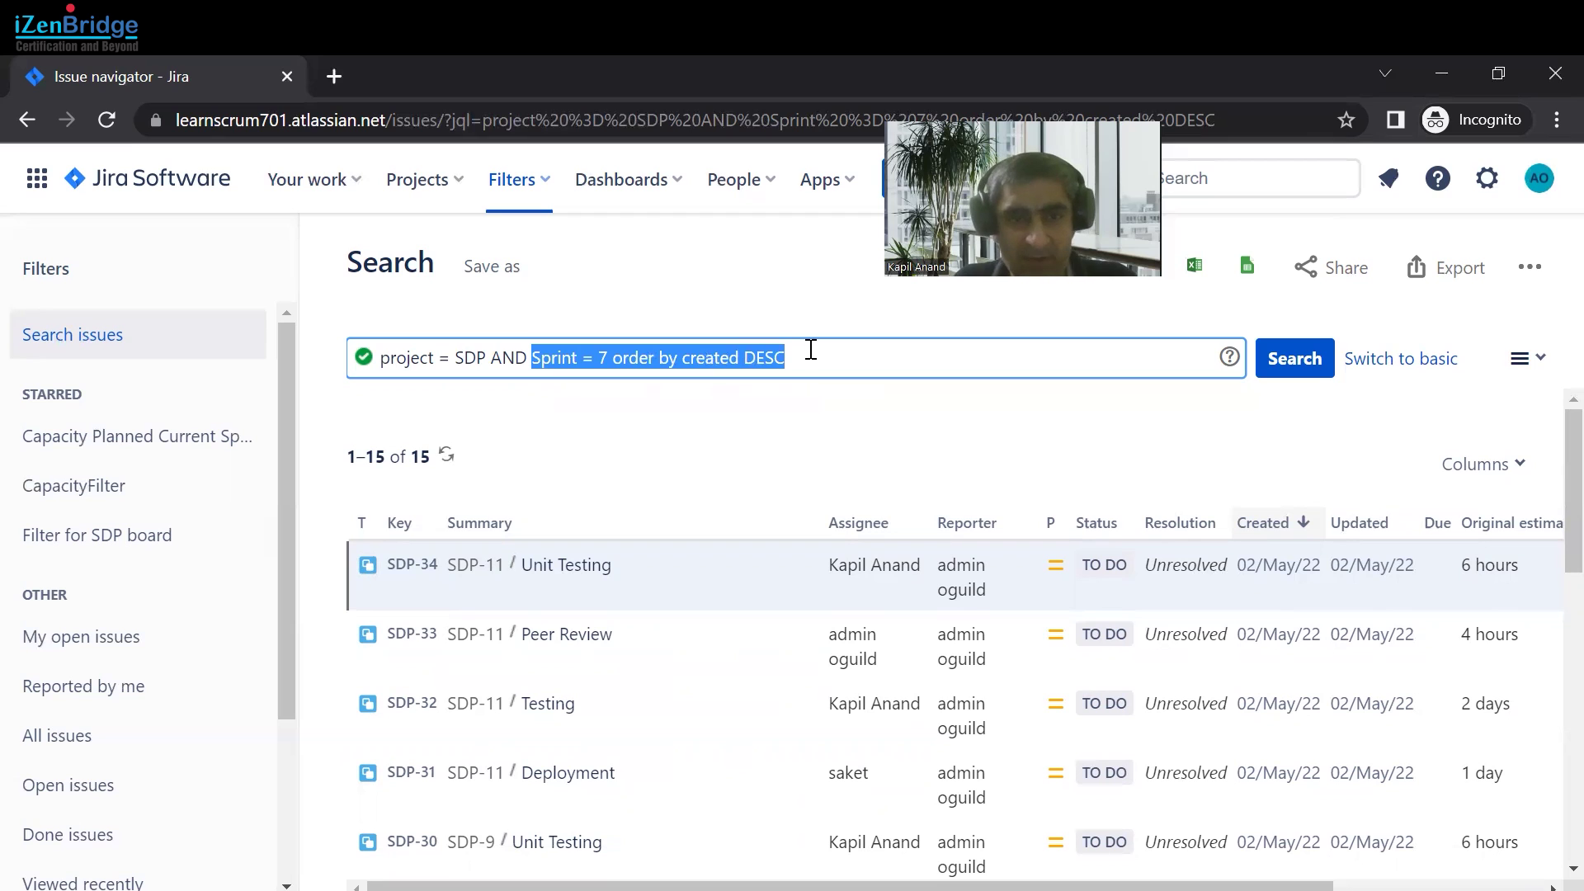
Step: Replace the sprint condition and sort order in the JQL query with issuetype = Sub-task
key("BackSpace")
type("issu")
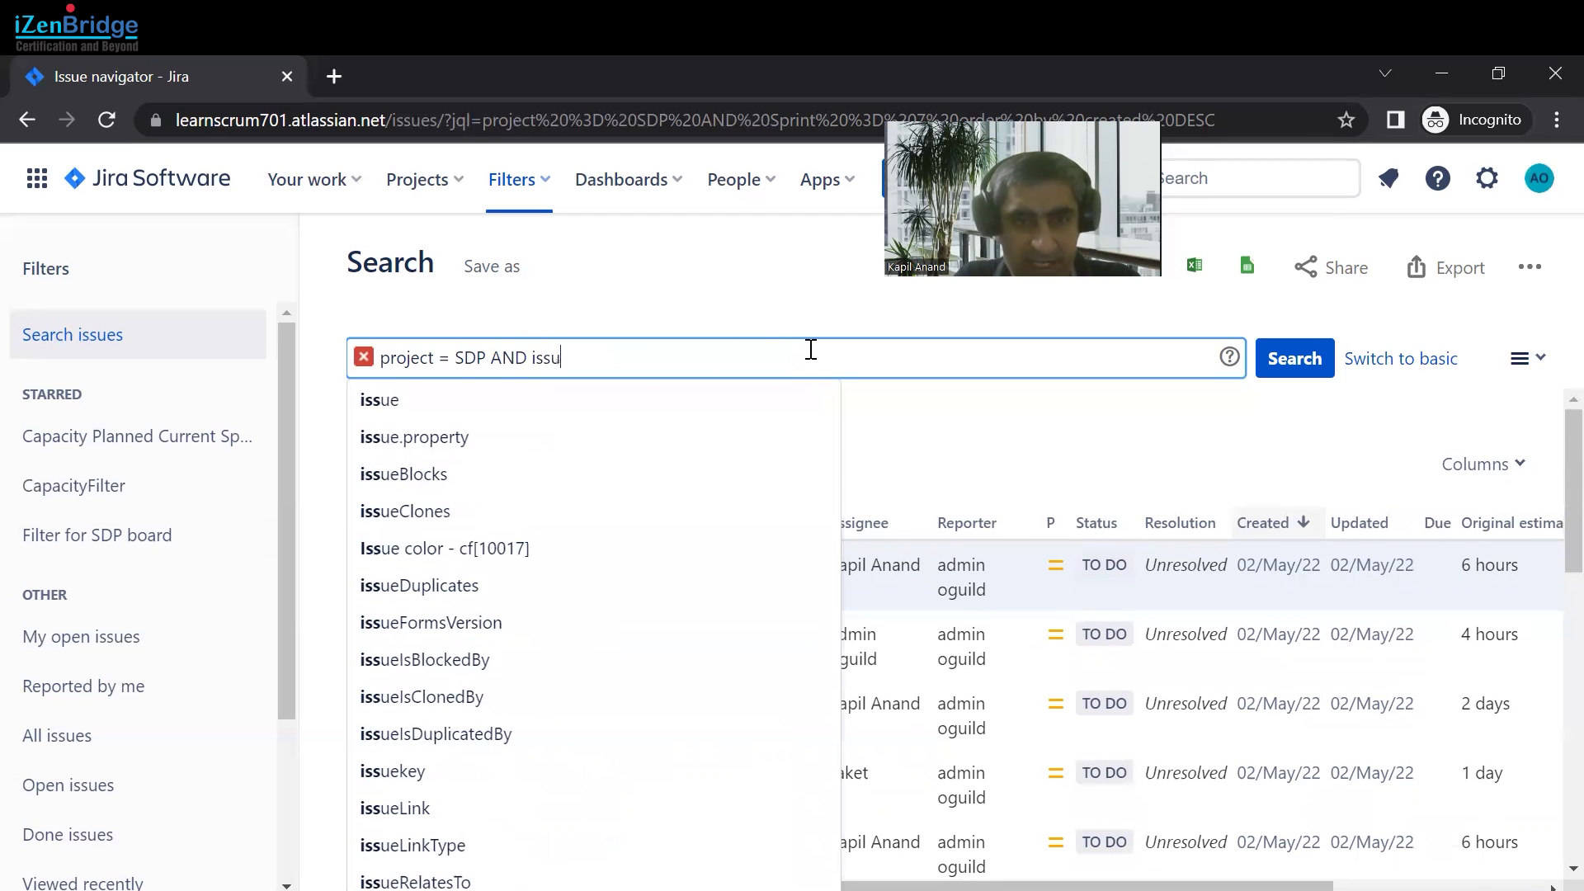
type("ety")
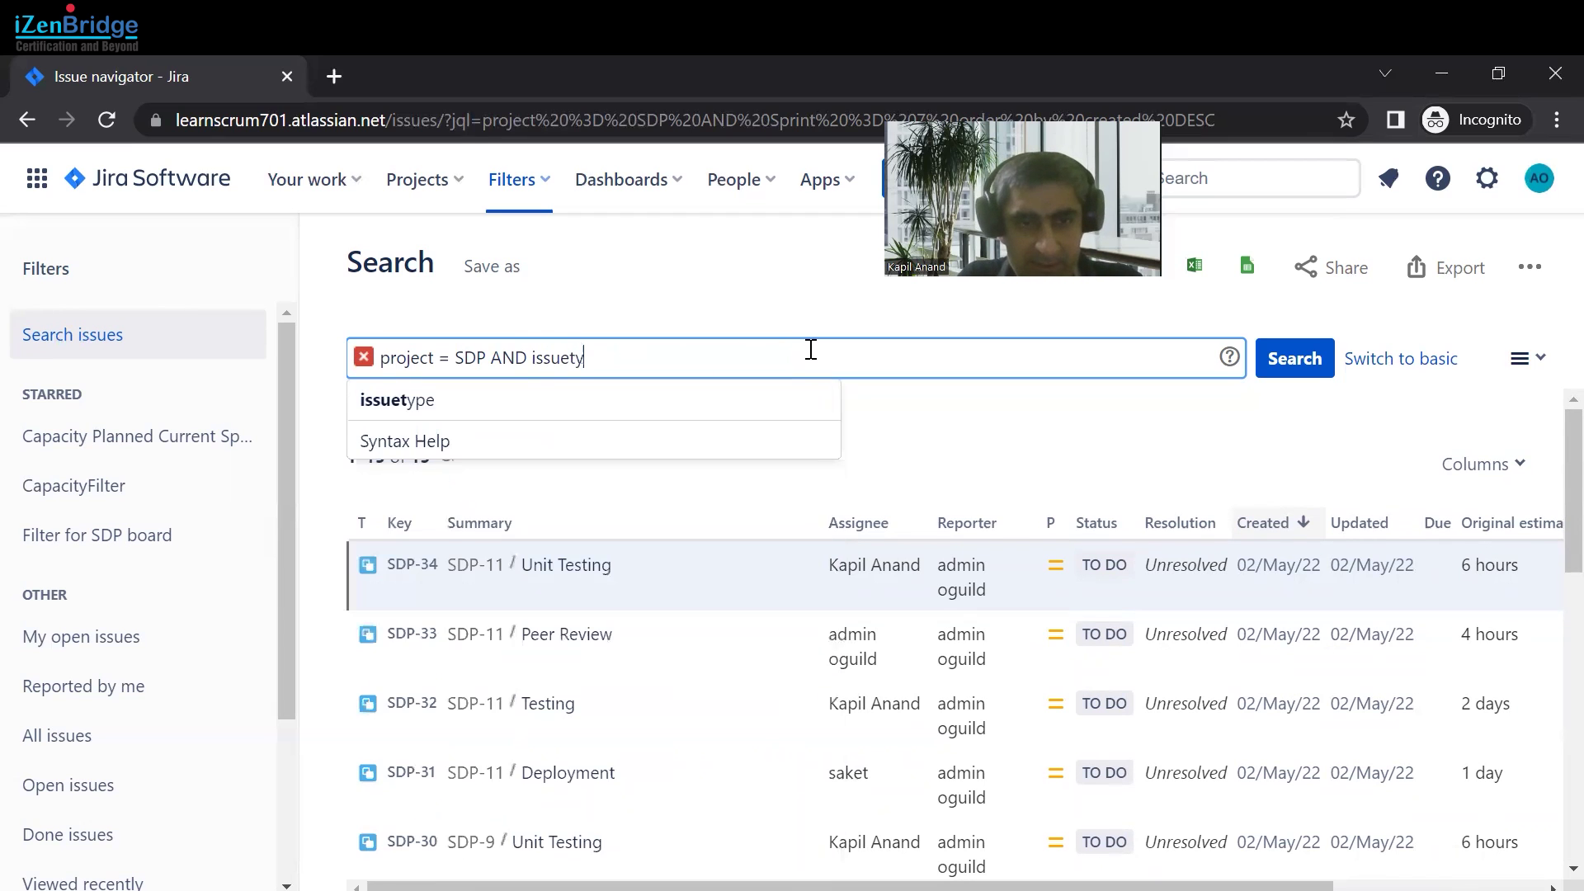
left_click(658, 399)
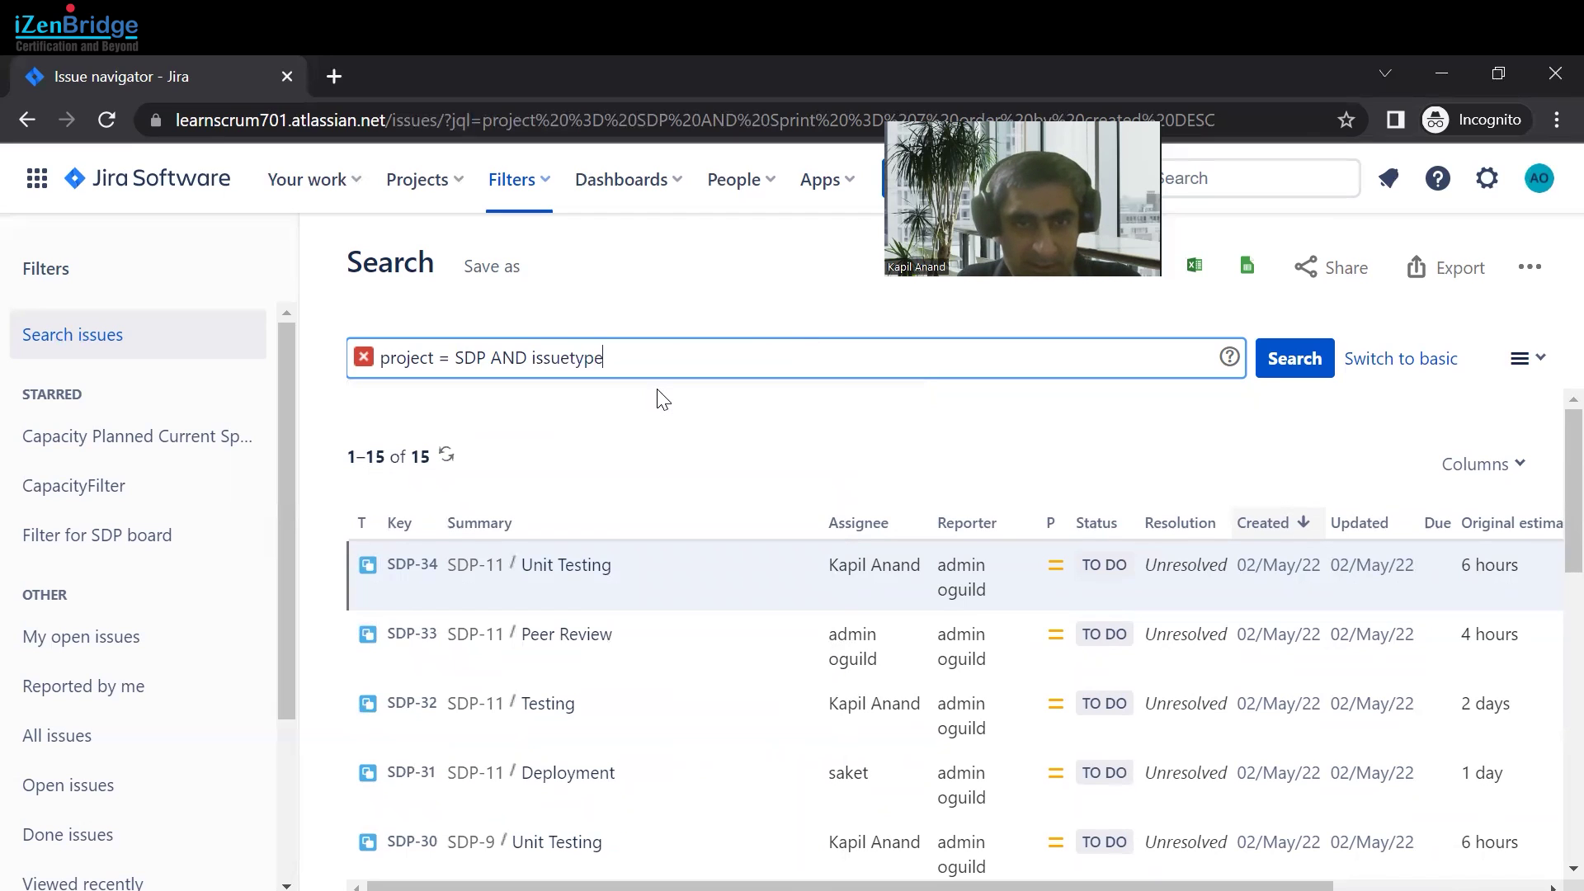
type("= sub")
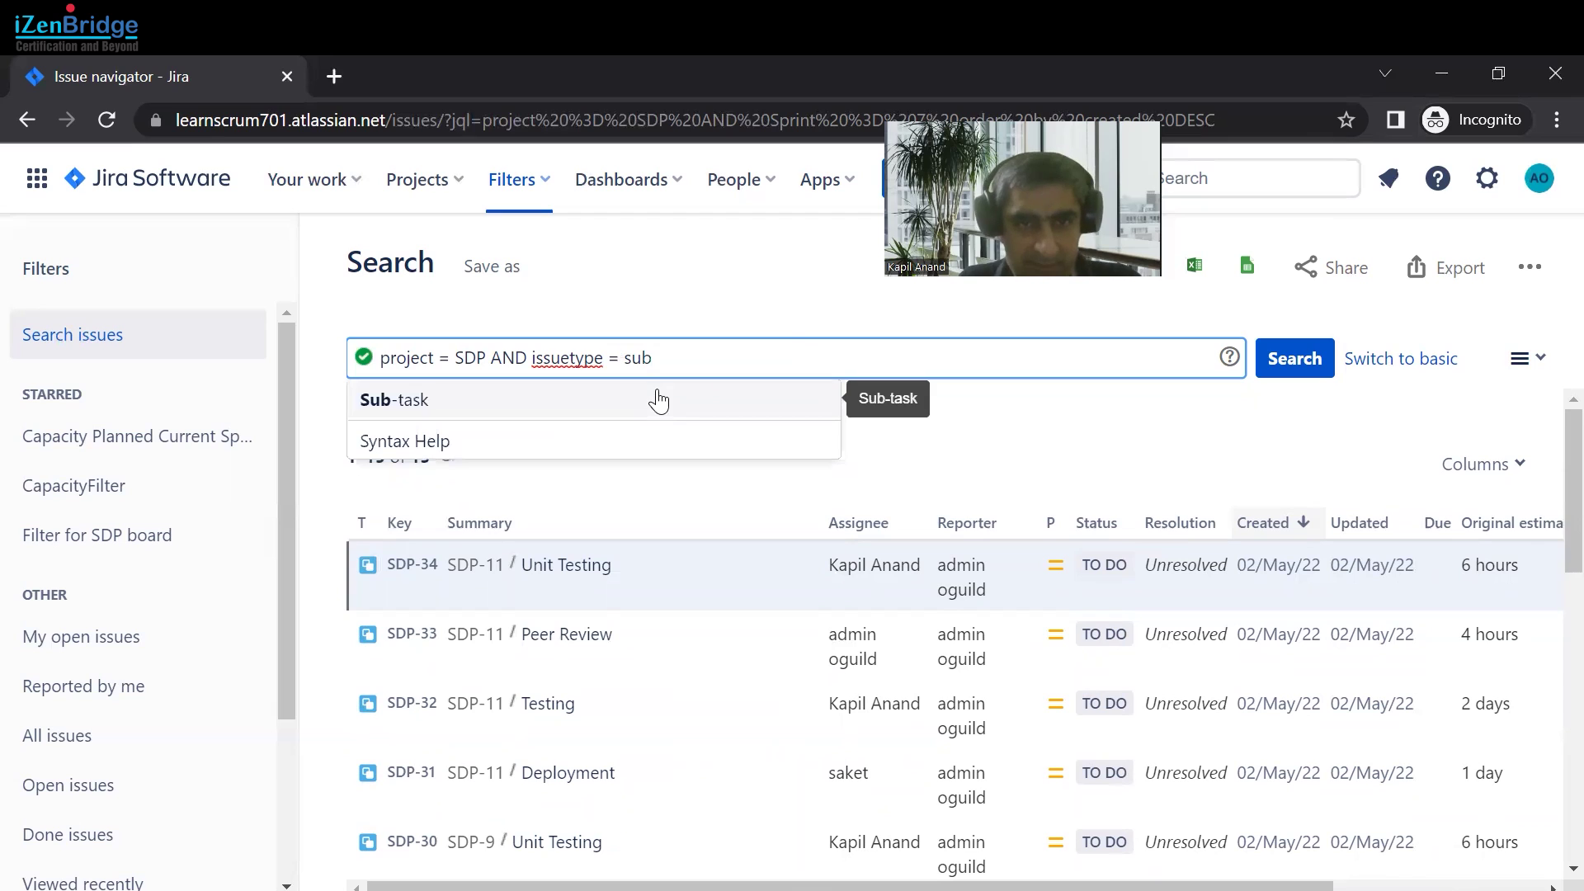
left_click(659, 399)
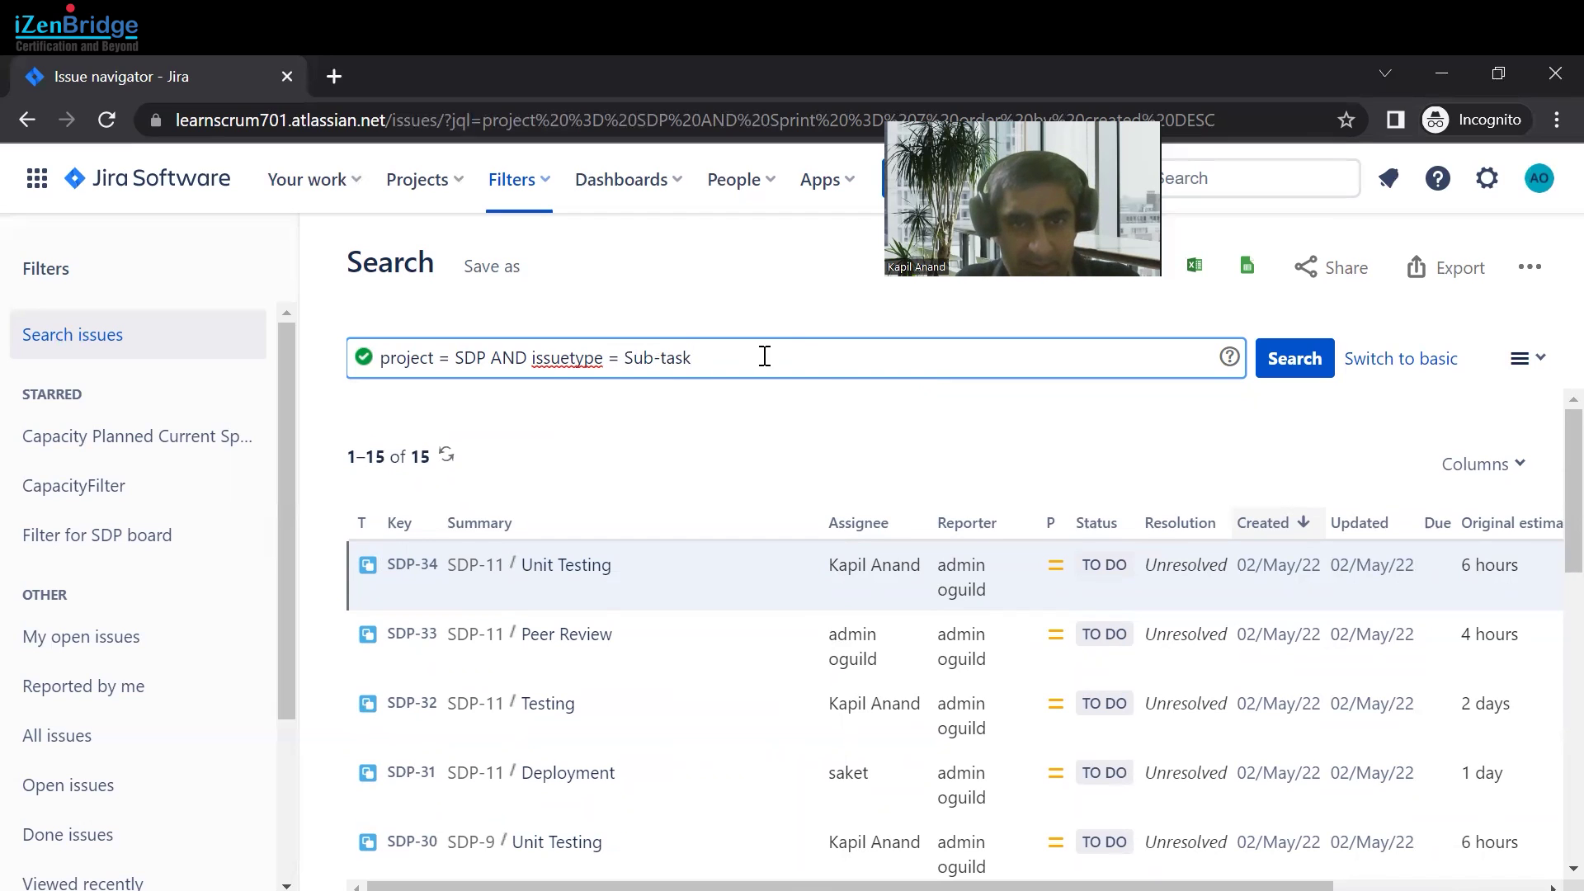
Step: Extend the JQL query with an and condition that sets the assignee to the chosen team member
type("and ")
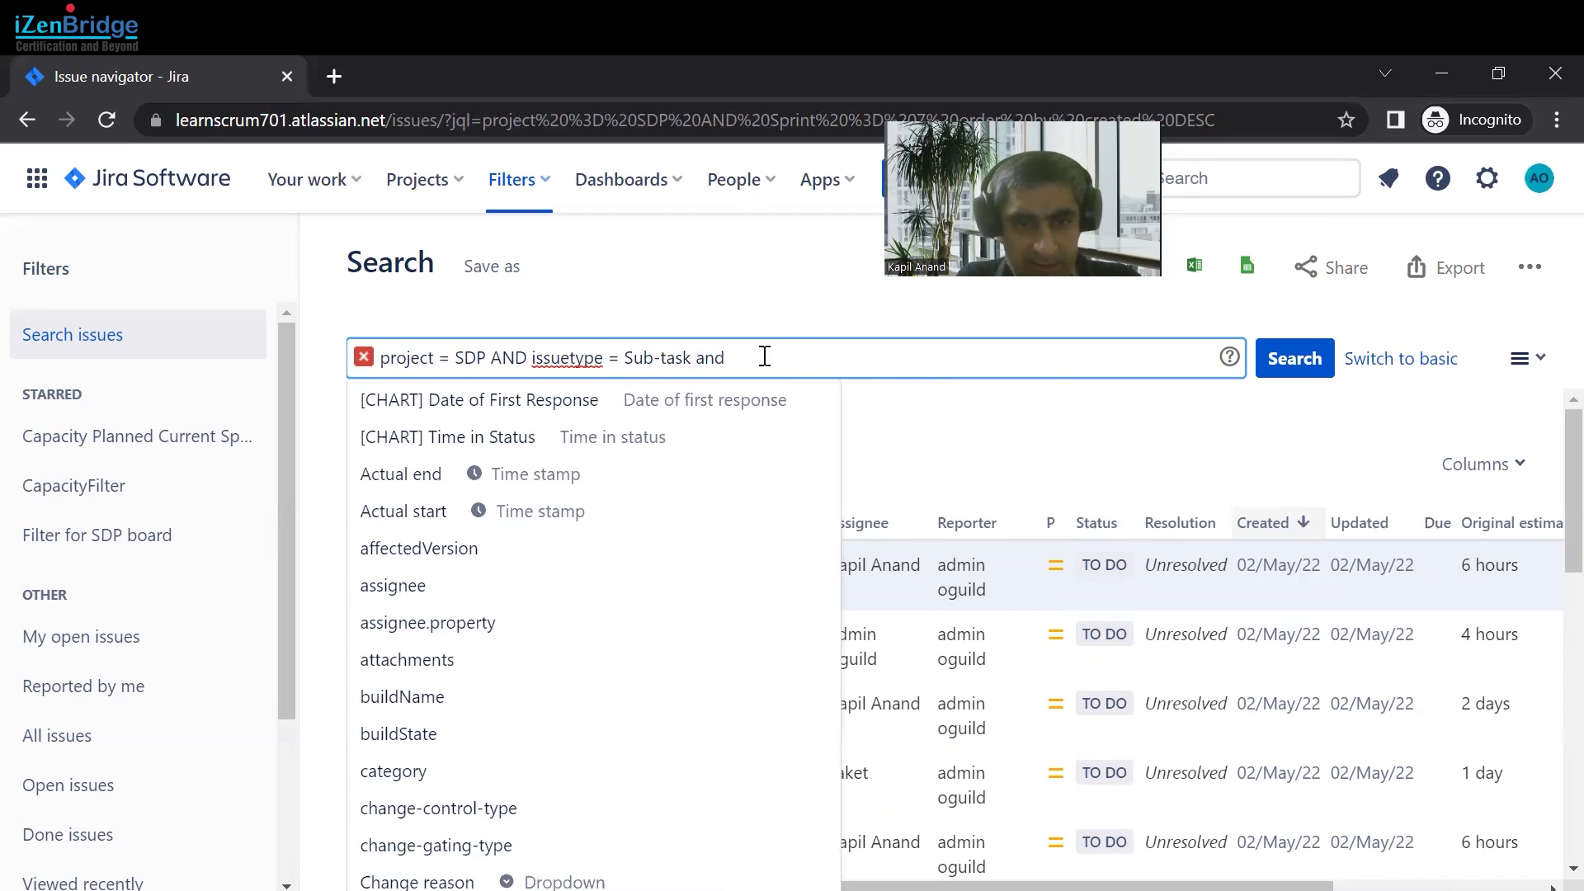
type("assi")
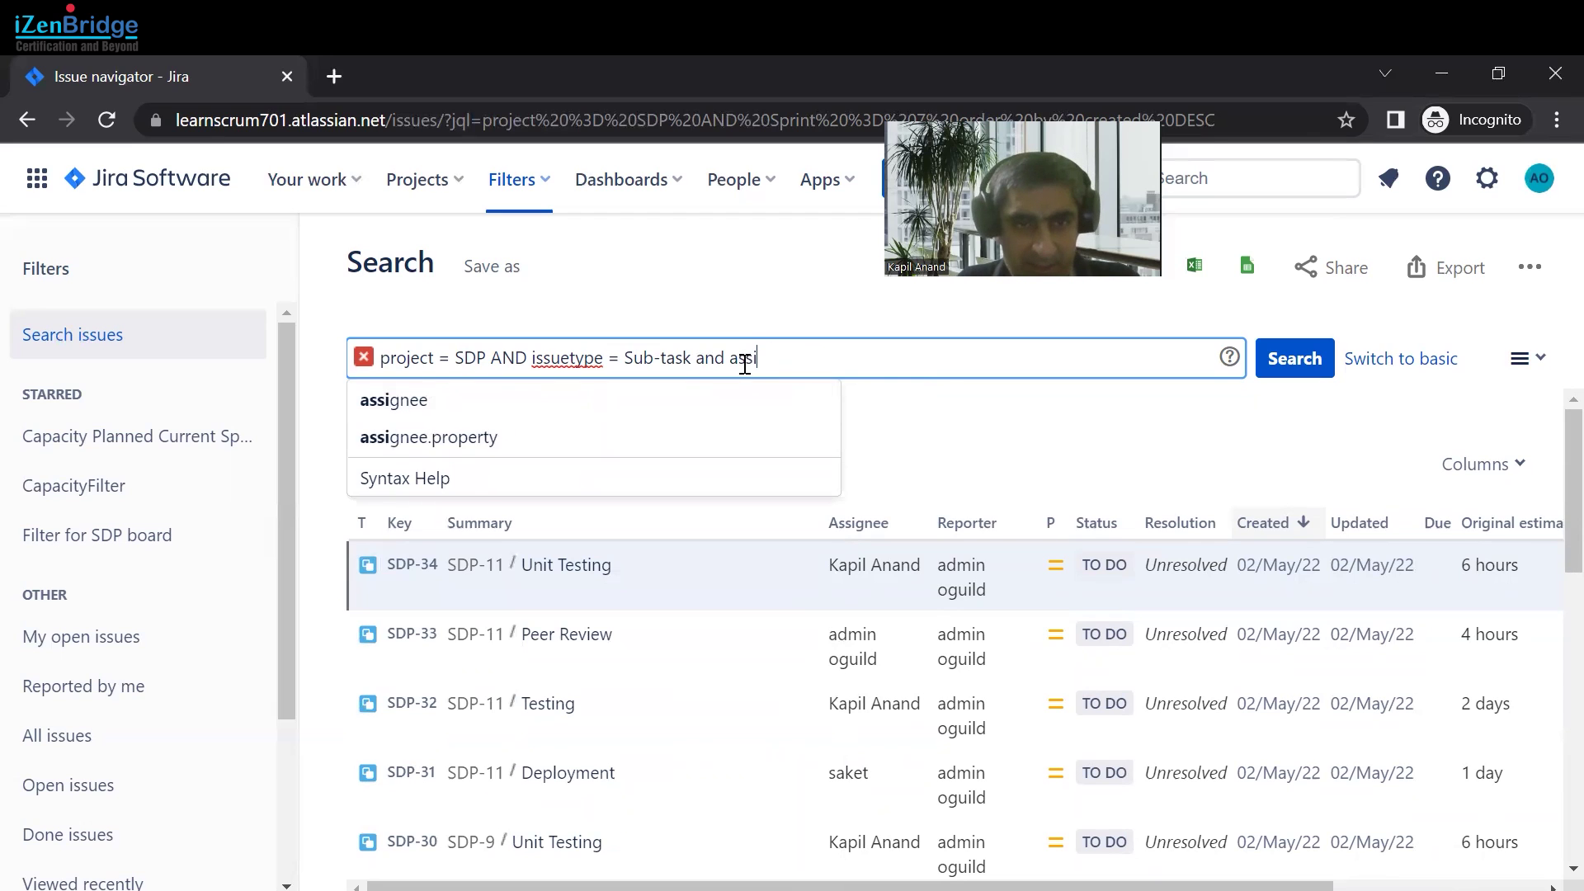
left_click(644, 403)
type("=")
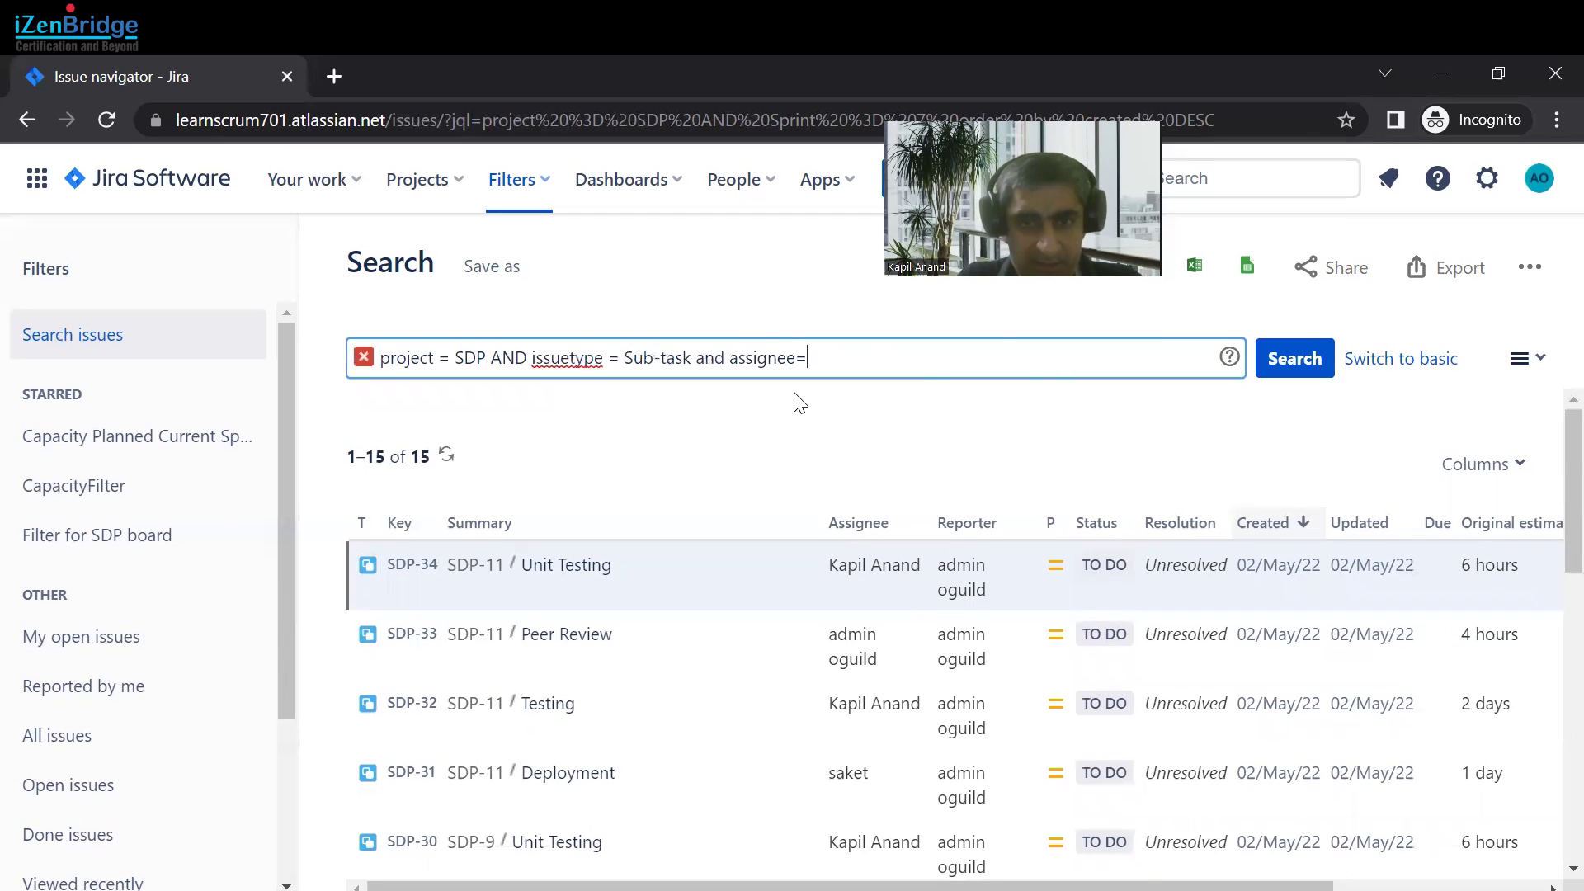
type("kapil")
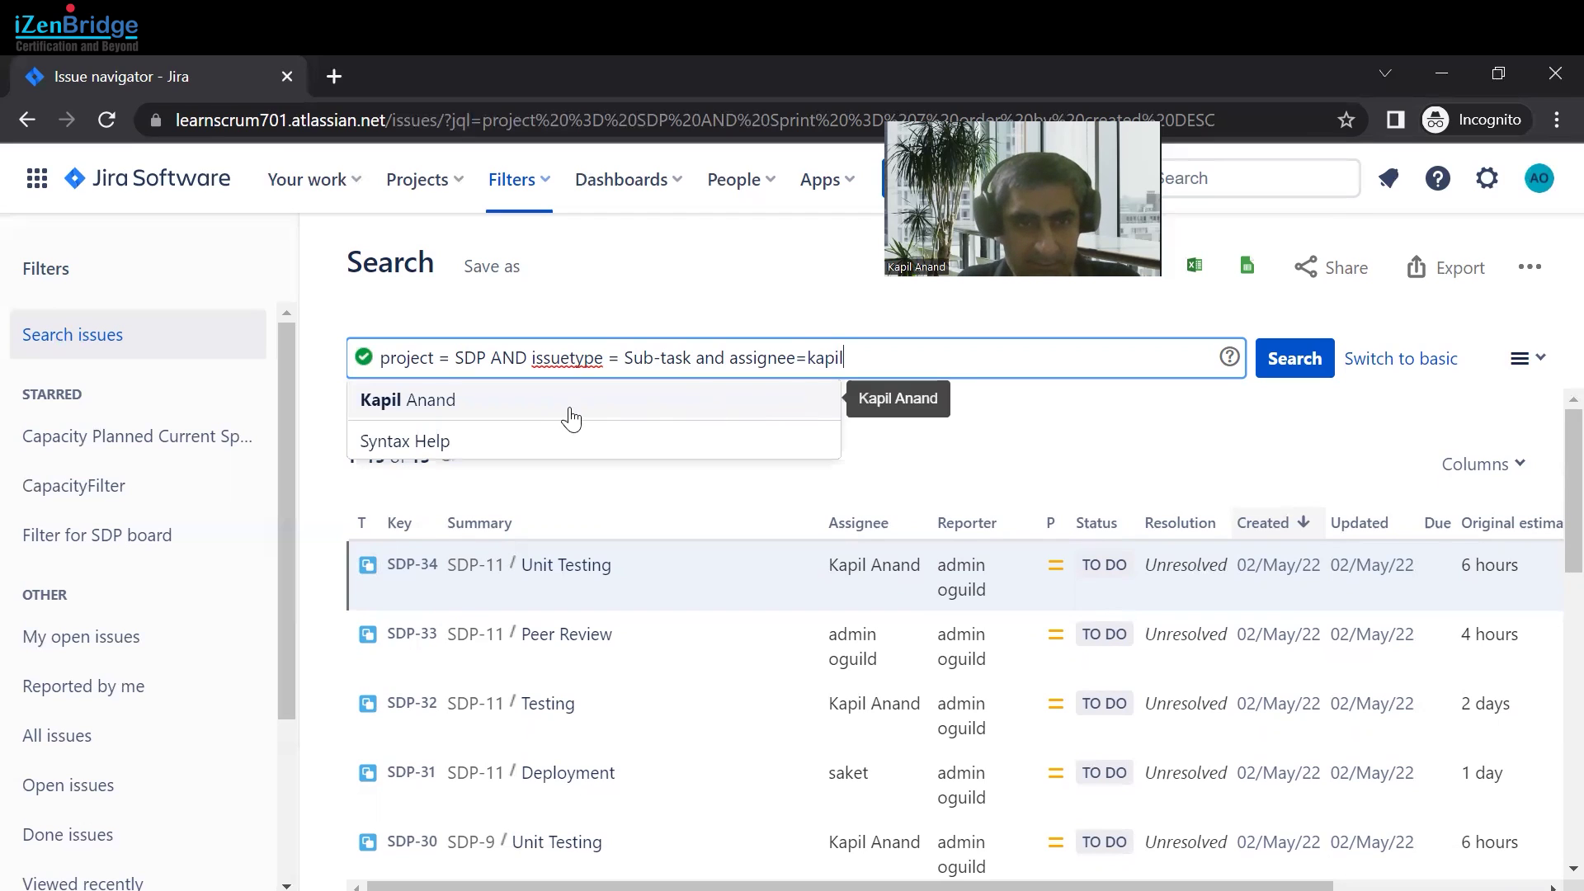
left_click(551, 417)
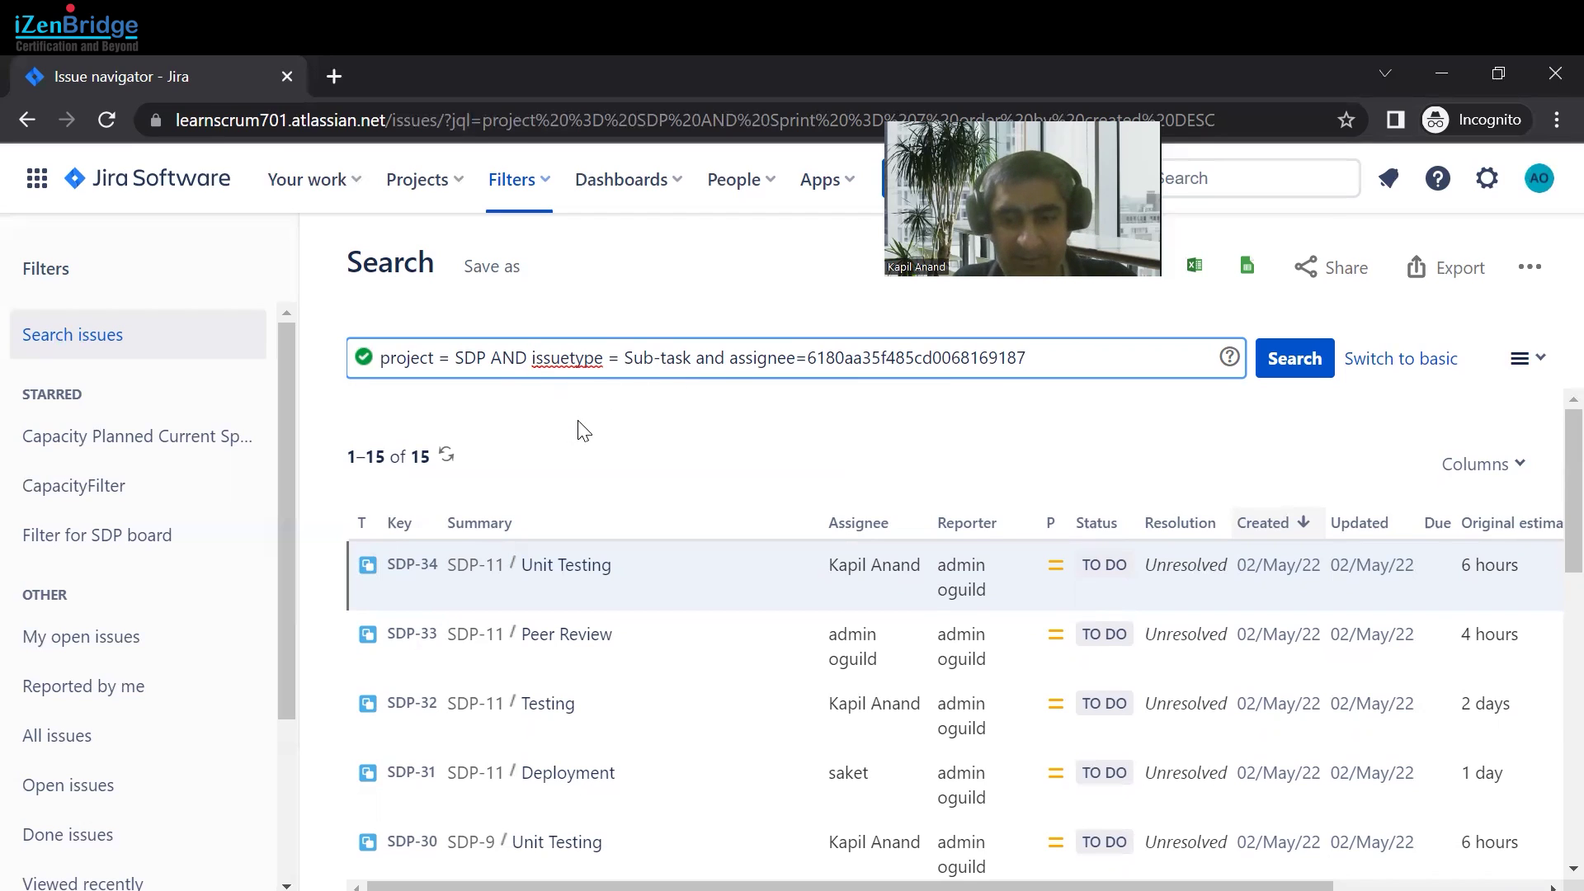
Step: Enclose the issuetype and assignee conditions in parentheses and add a second opening parenthesis in front of them
type("(")
left_click(1059, 355)
type(")")
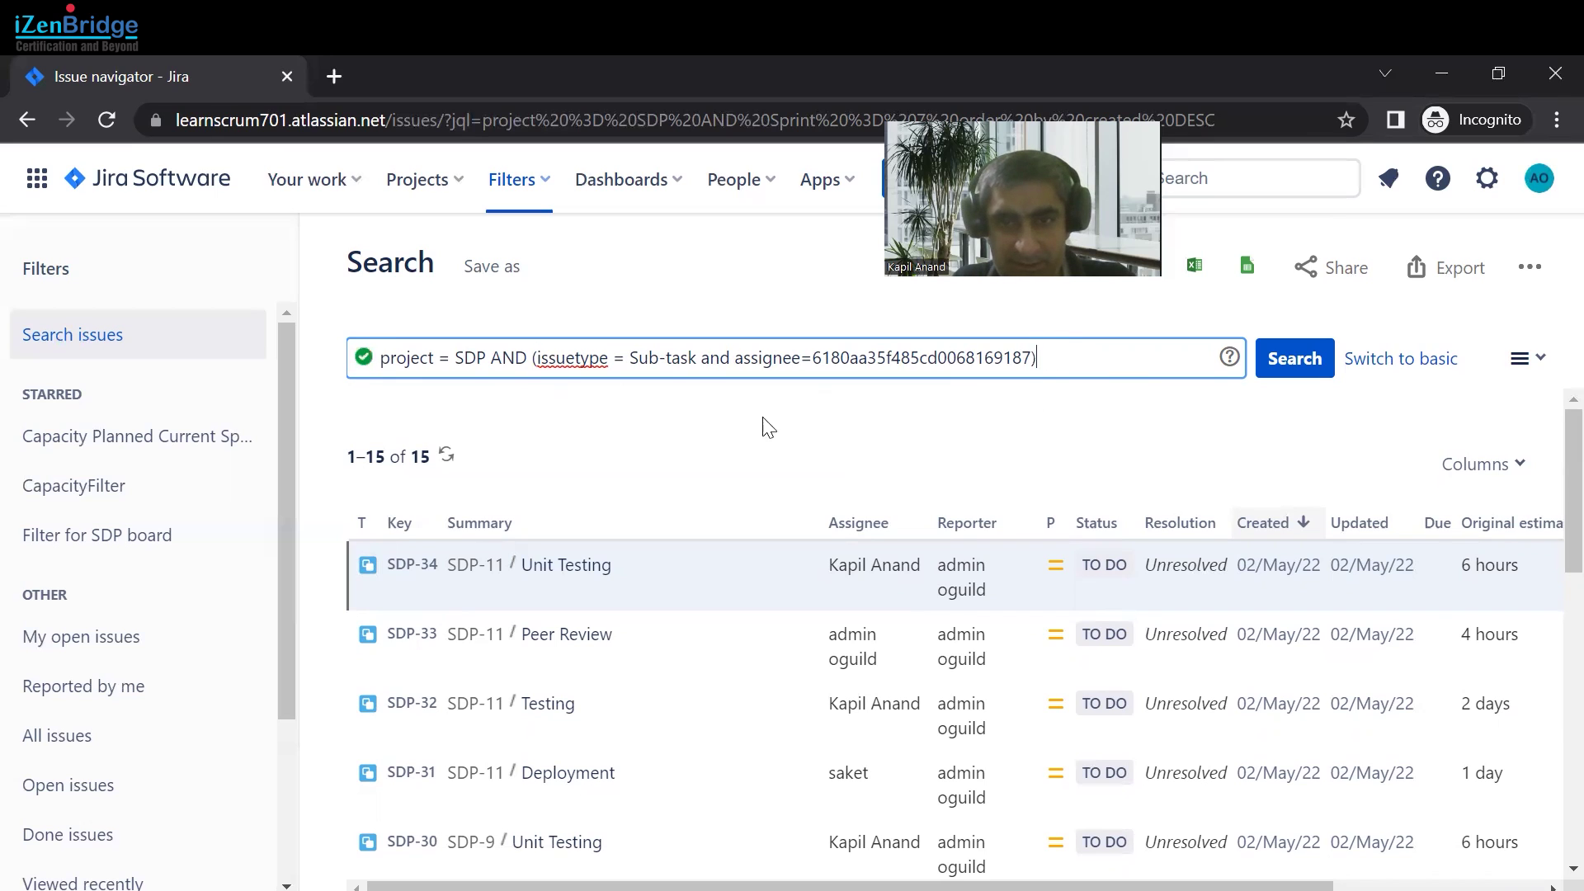
left_click(534, 357)
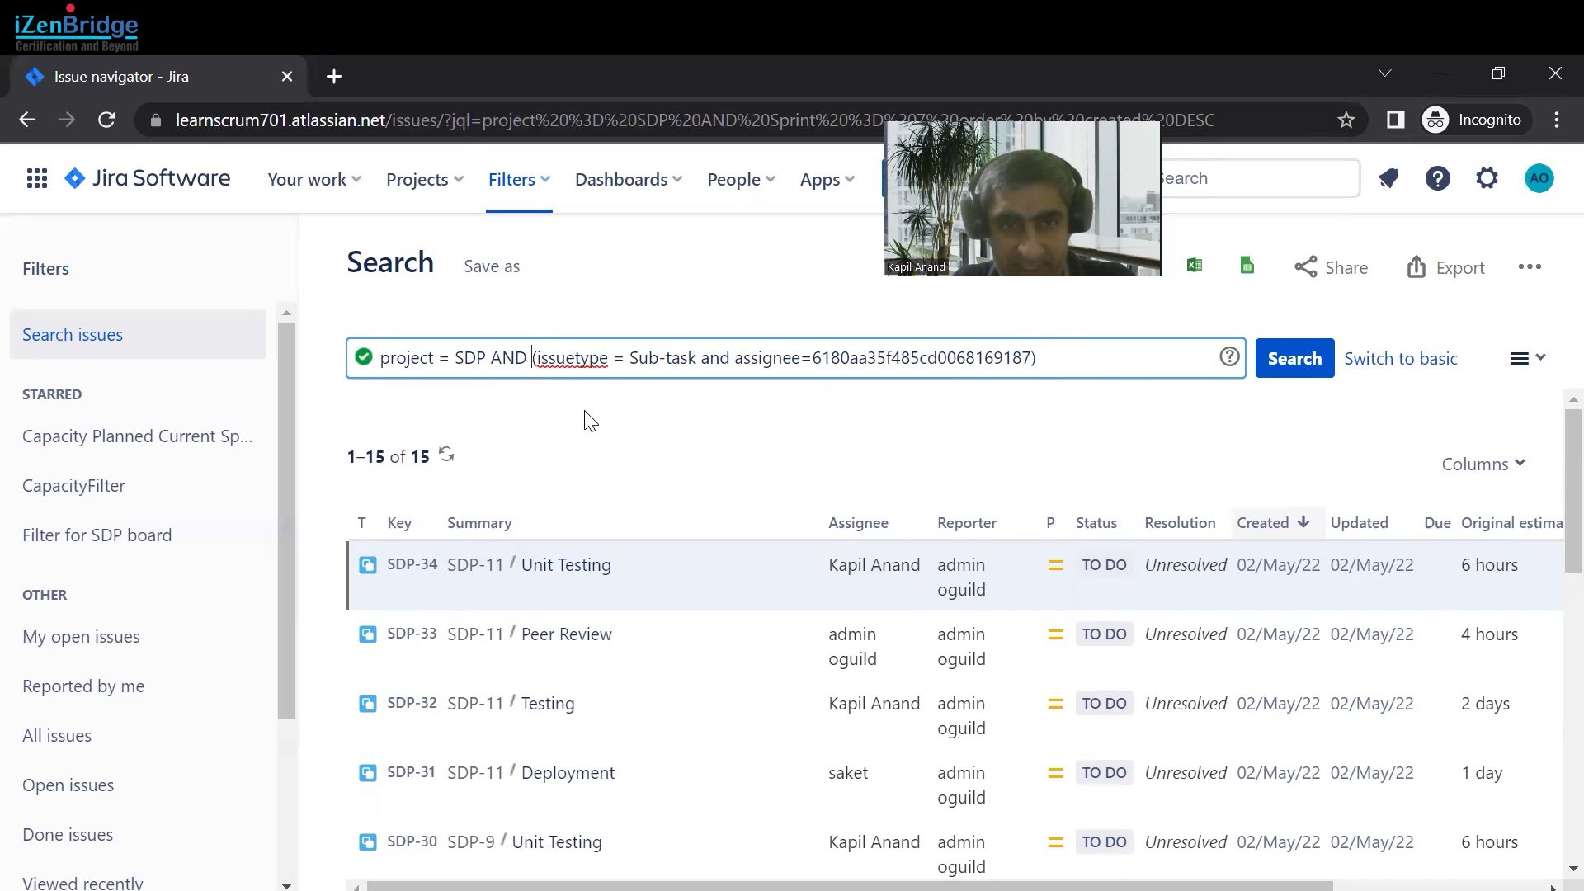
type("(")
left_click(1100, 359)
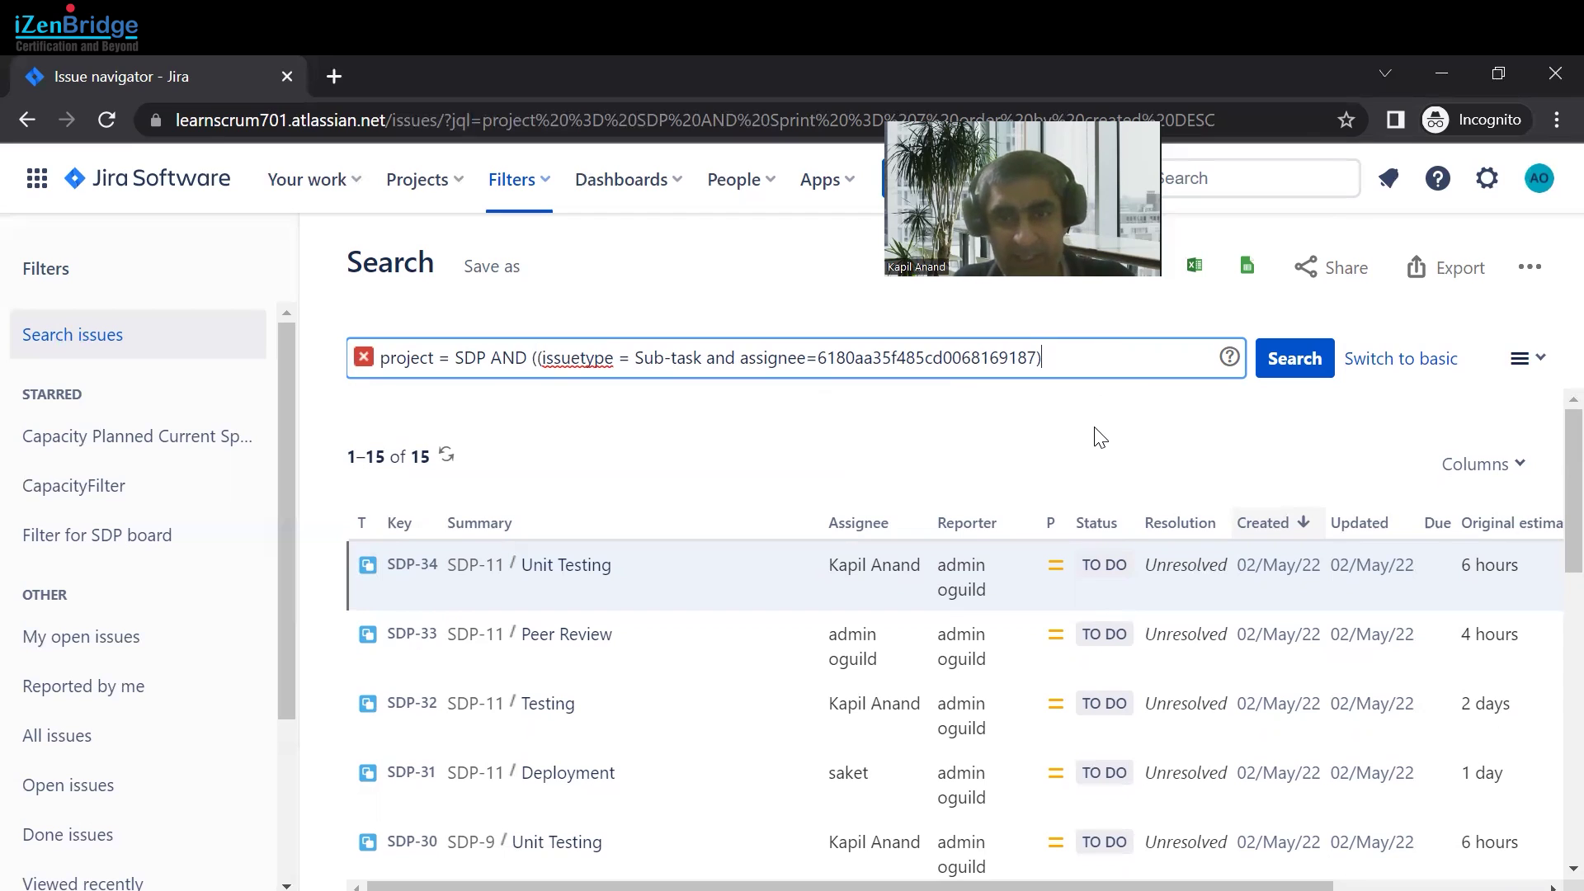
Step: Add the alternative condition or (issuetype = Story) to the query and close the outer parenthesis
type("or ")
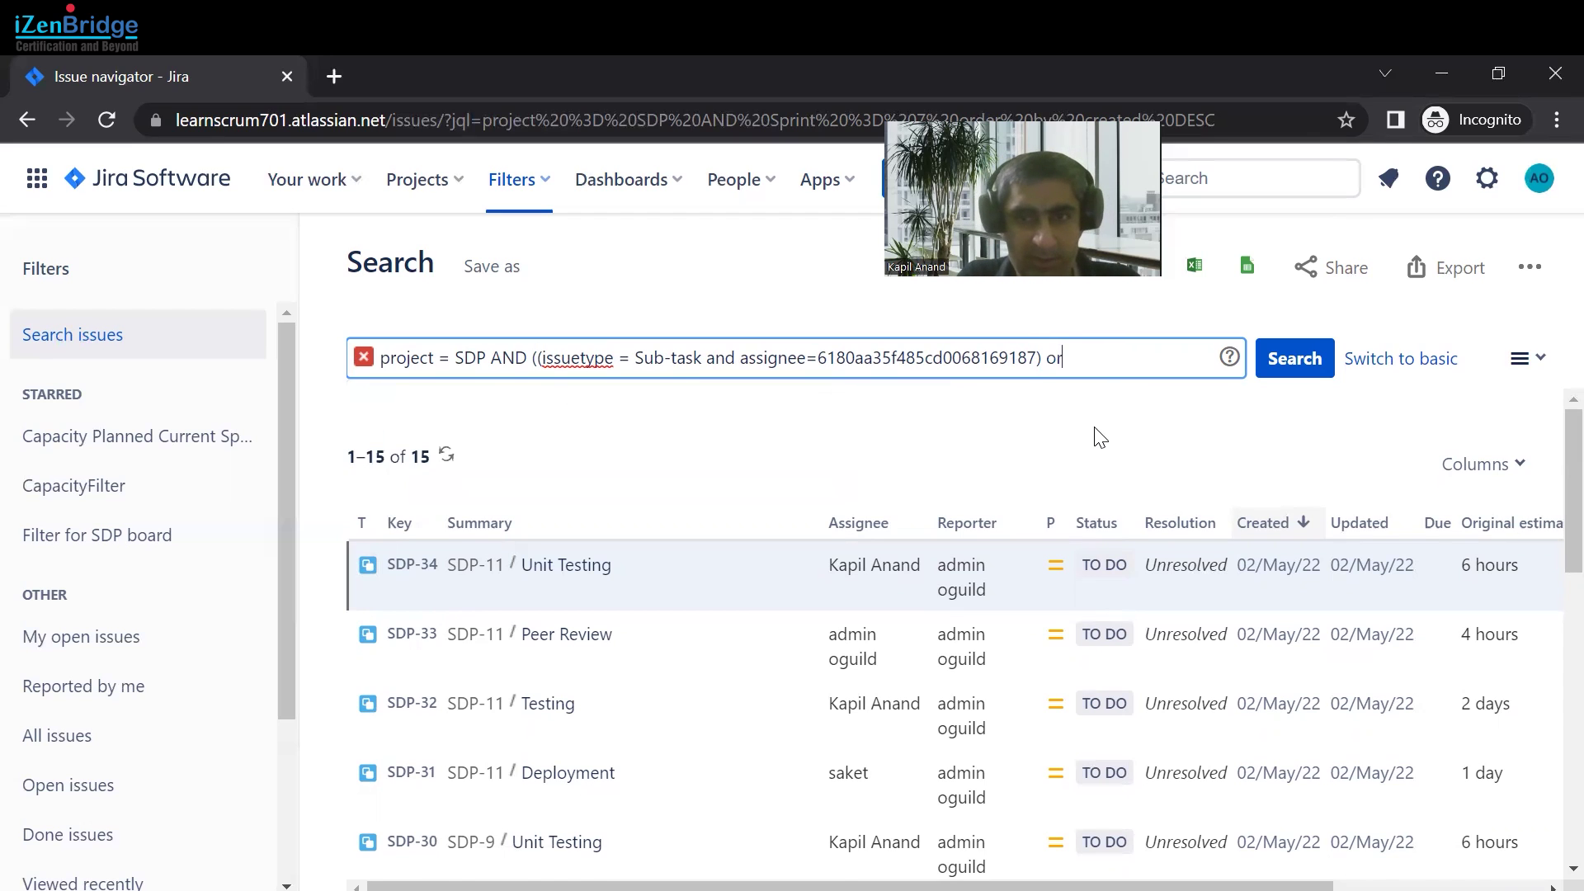
type("(issue")
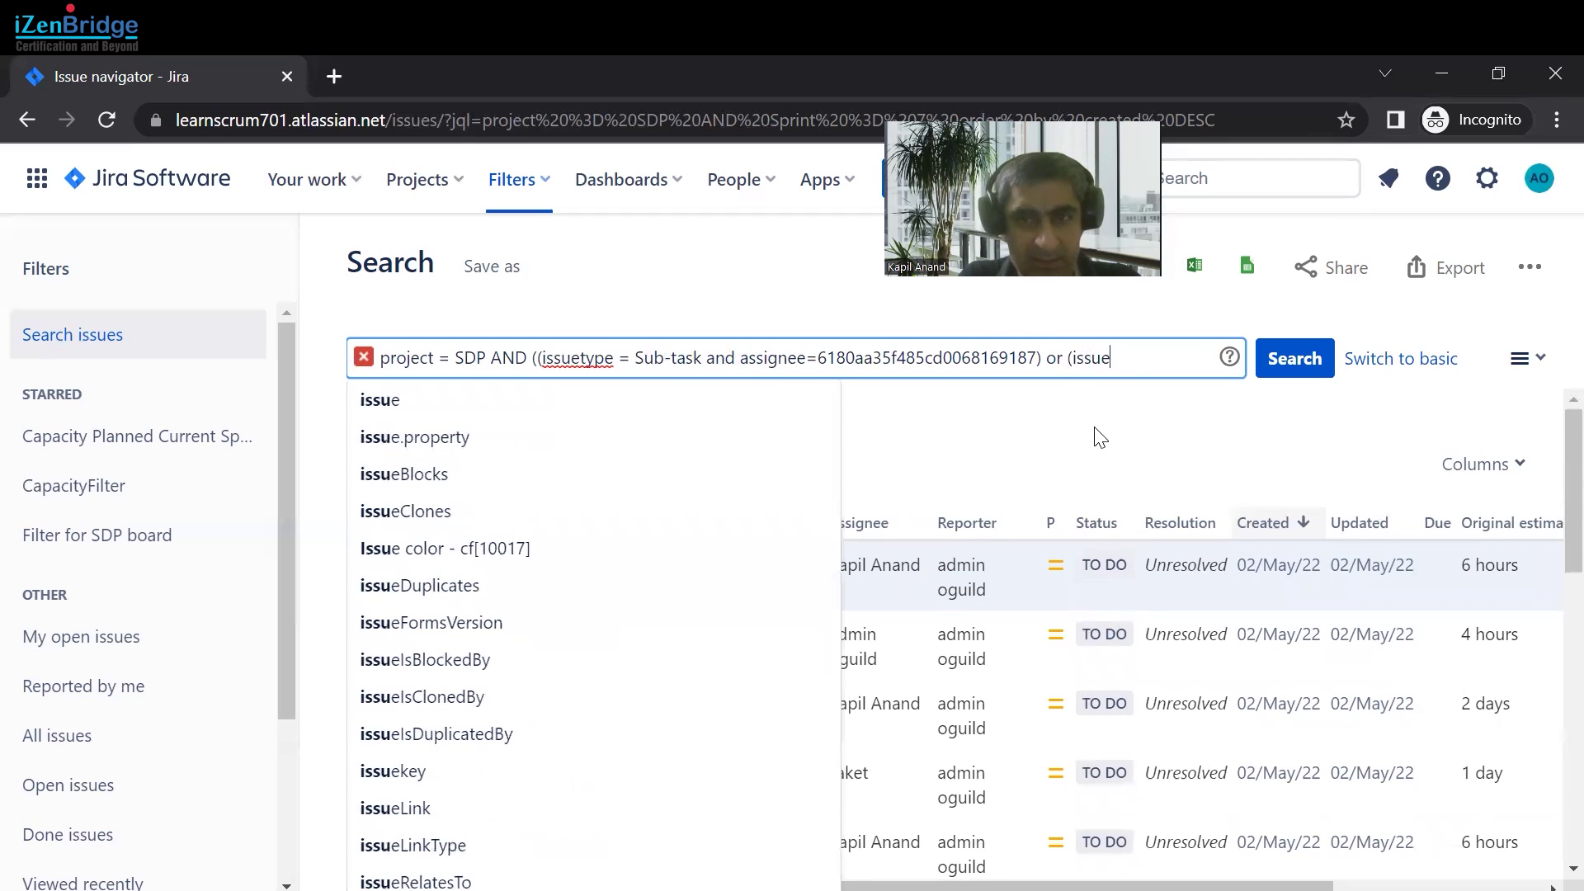
type("type")
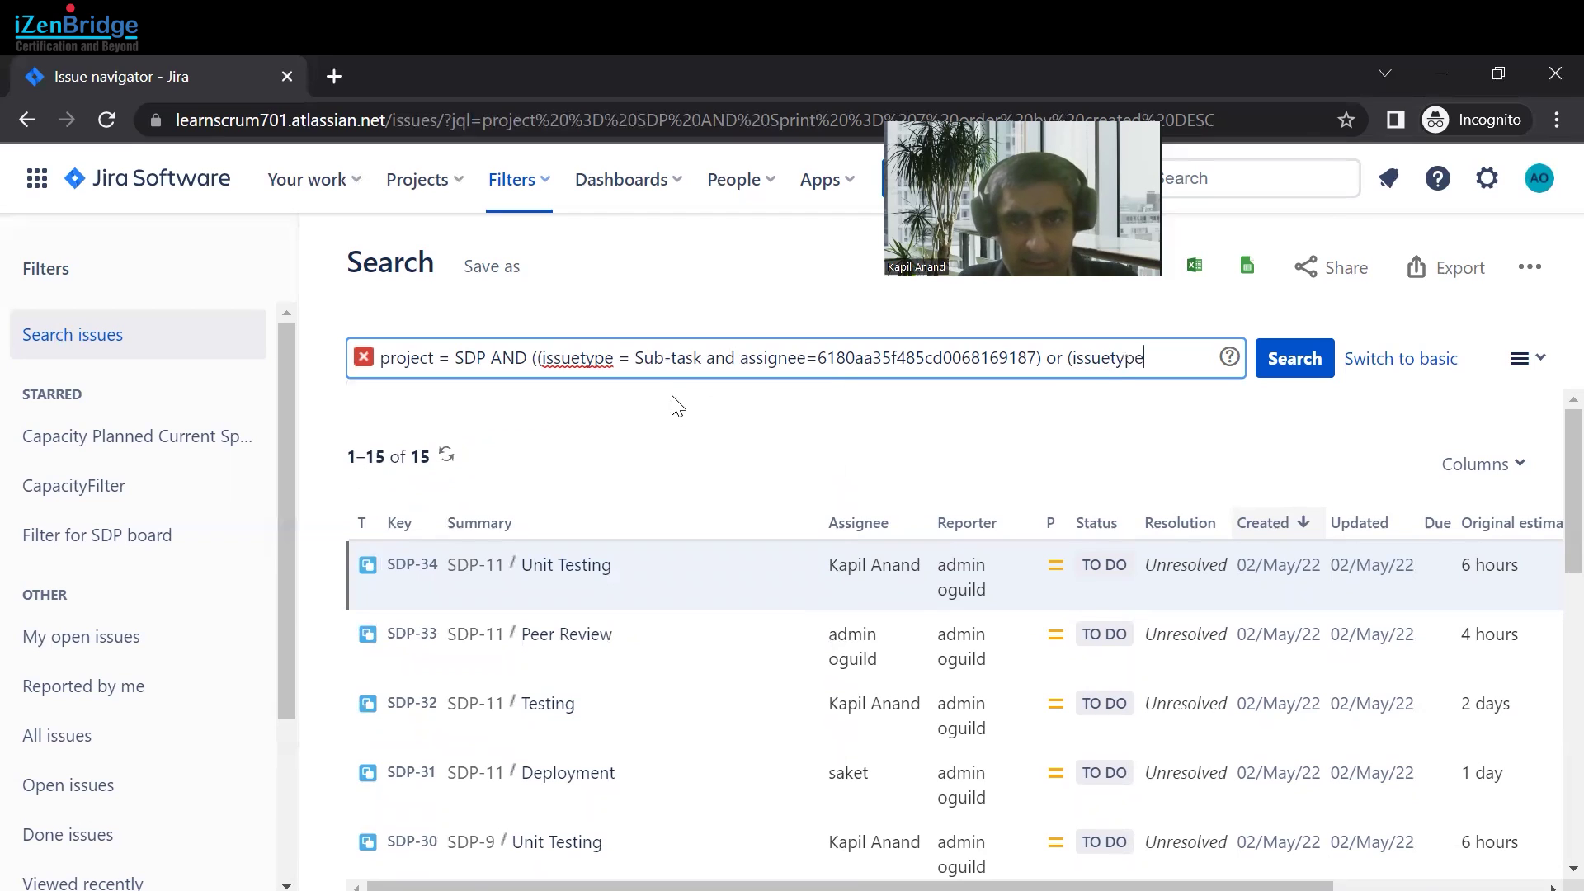
left_click(692, 417)
type("= ")
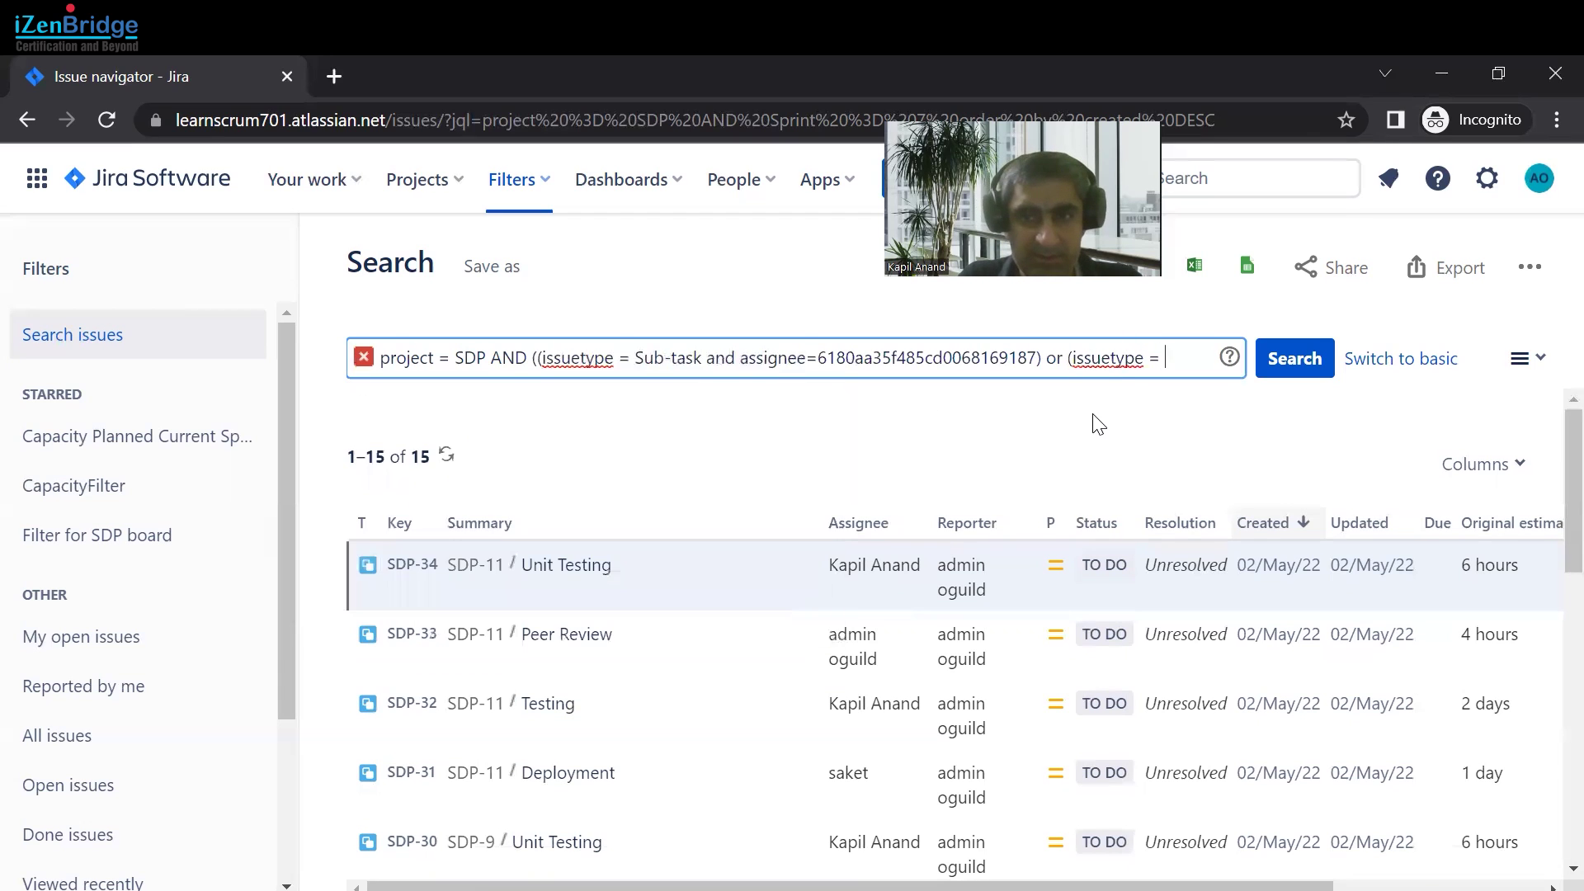
type("story")
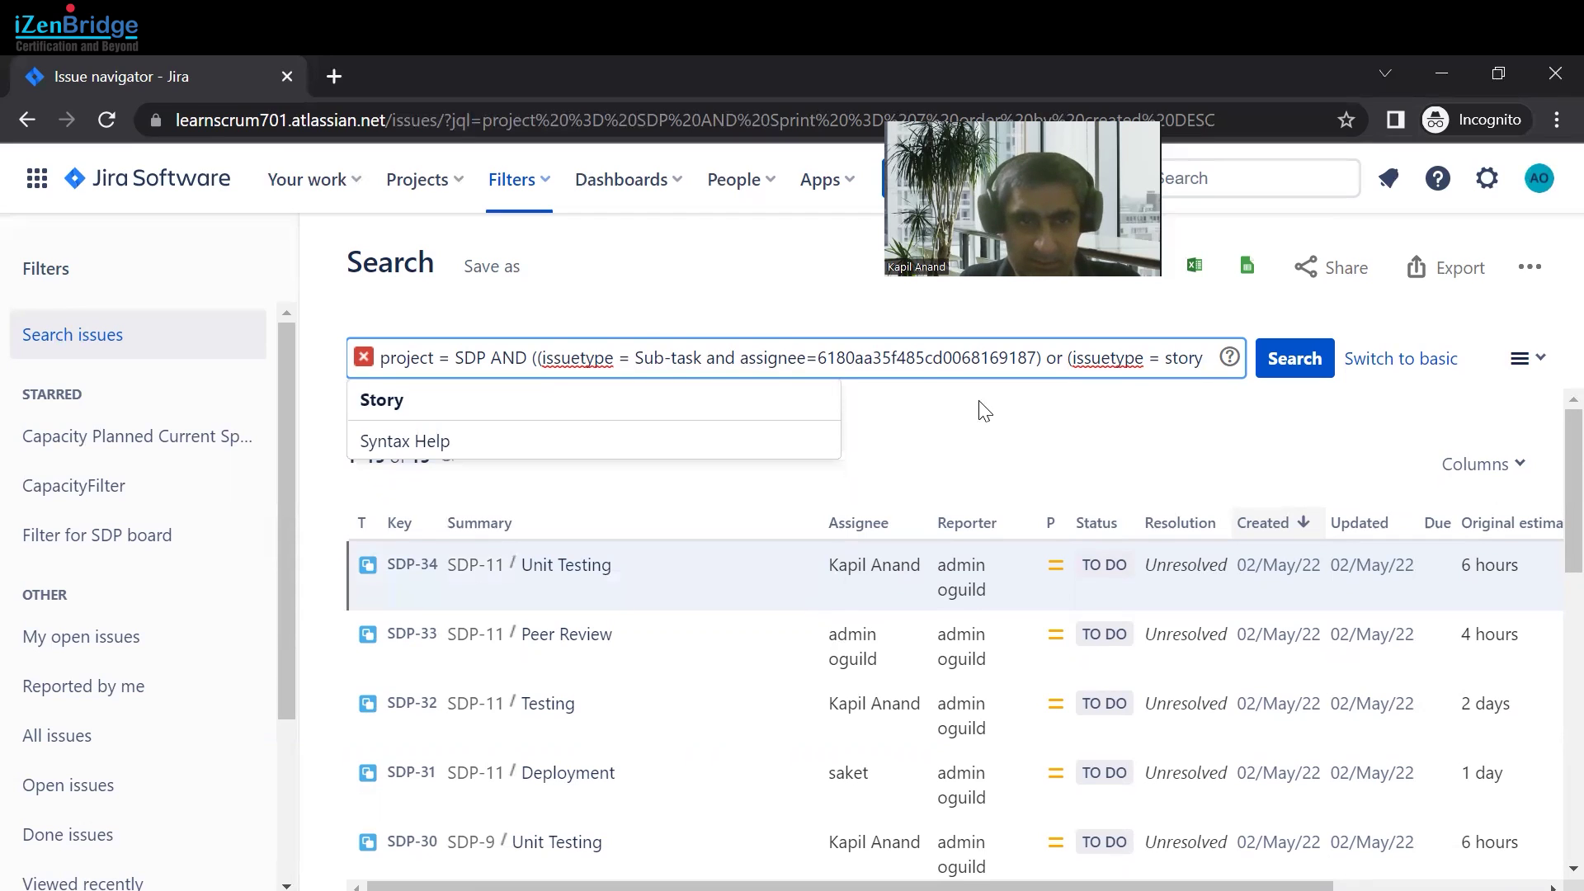
left_click(618, 402)
type("))")
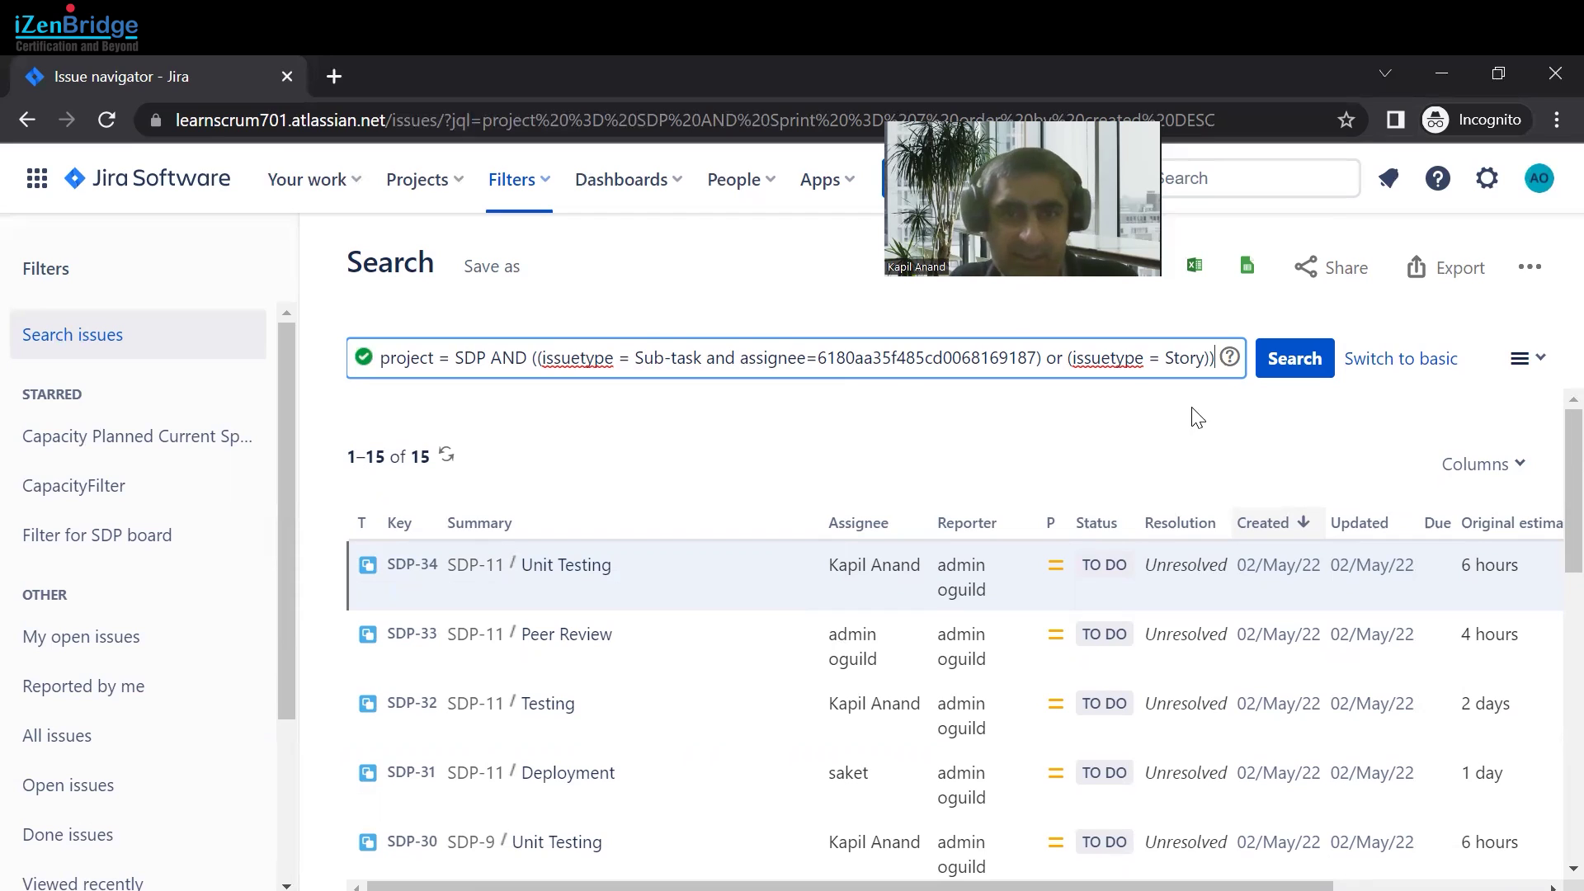
Step: Run the JQL query and look through the whole list of returned sub-tasks and stories
mouse_move(364, 368)
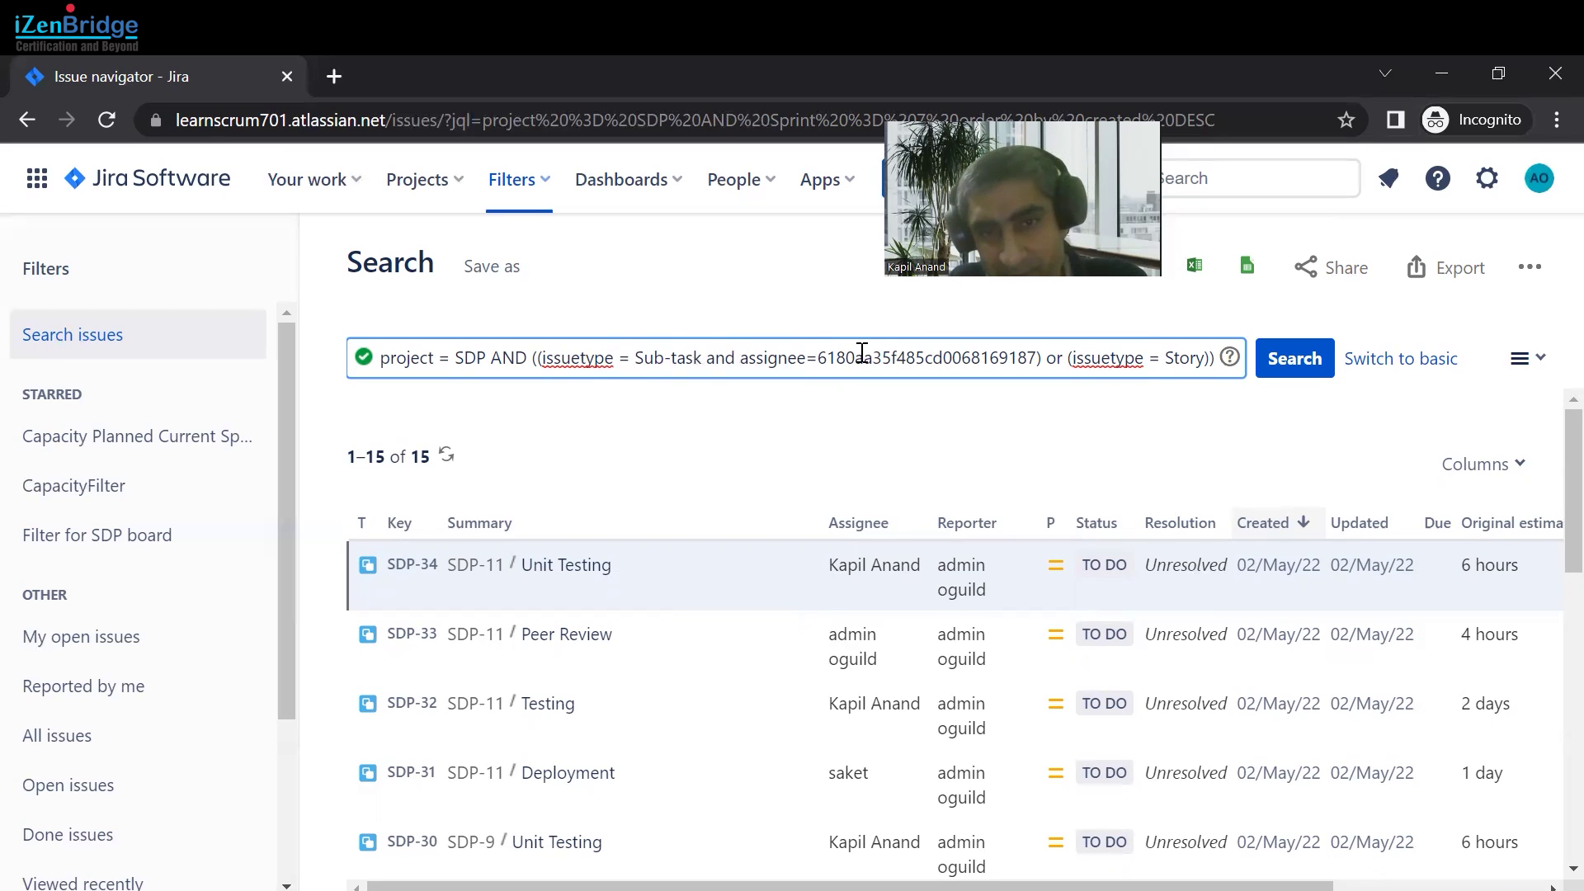
left_click(1296, 369)
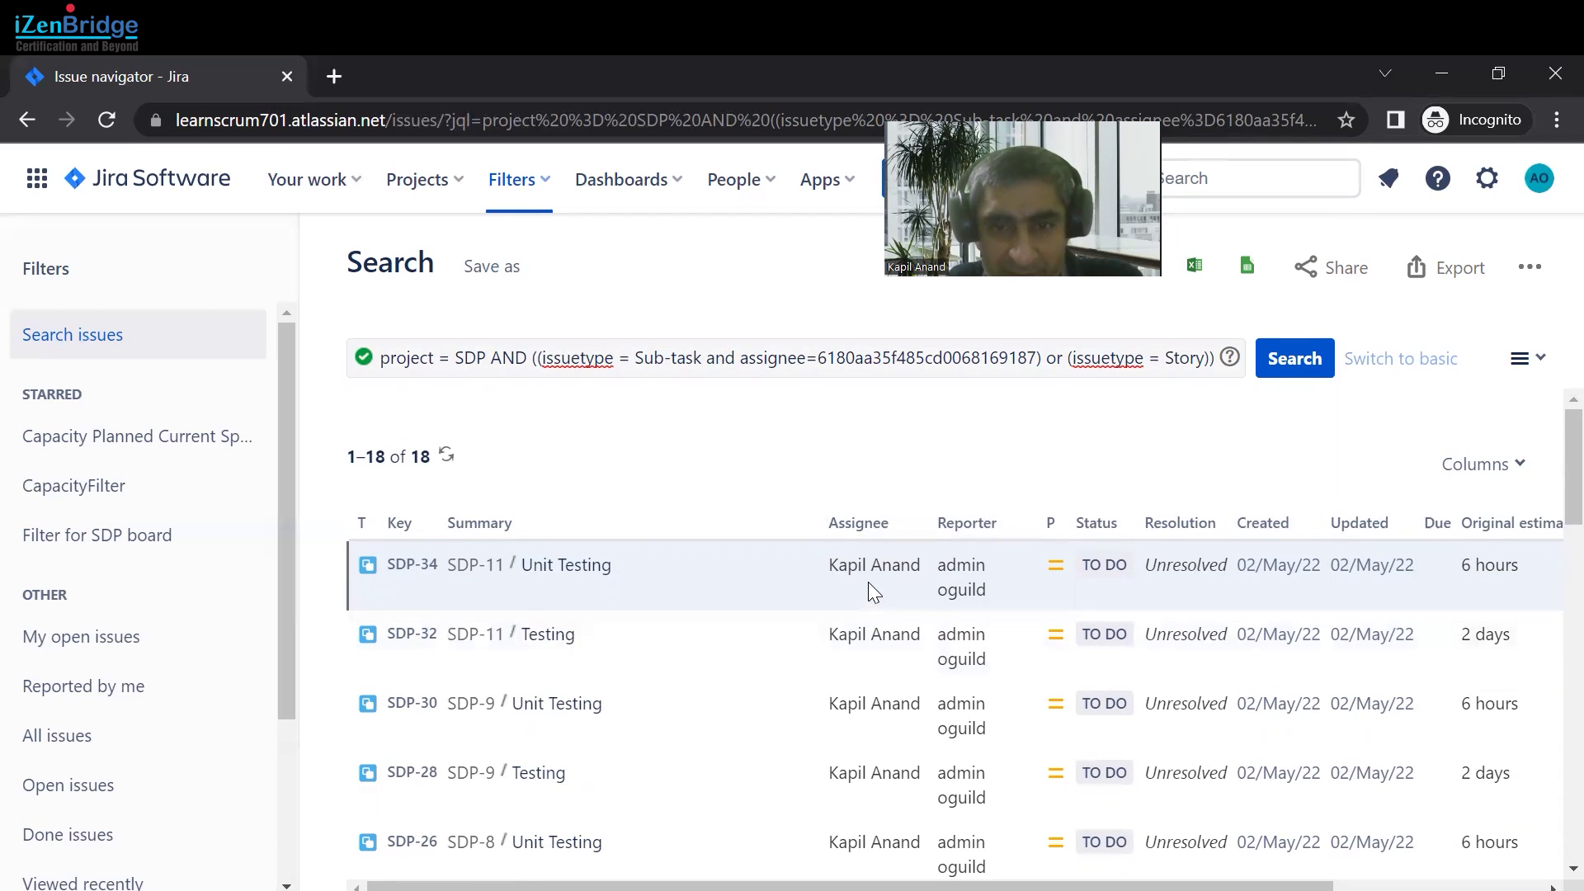
scroll(866, 613, "down", 3)
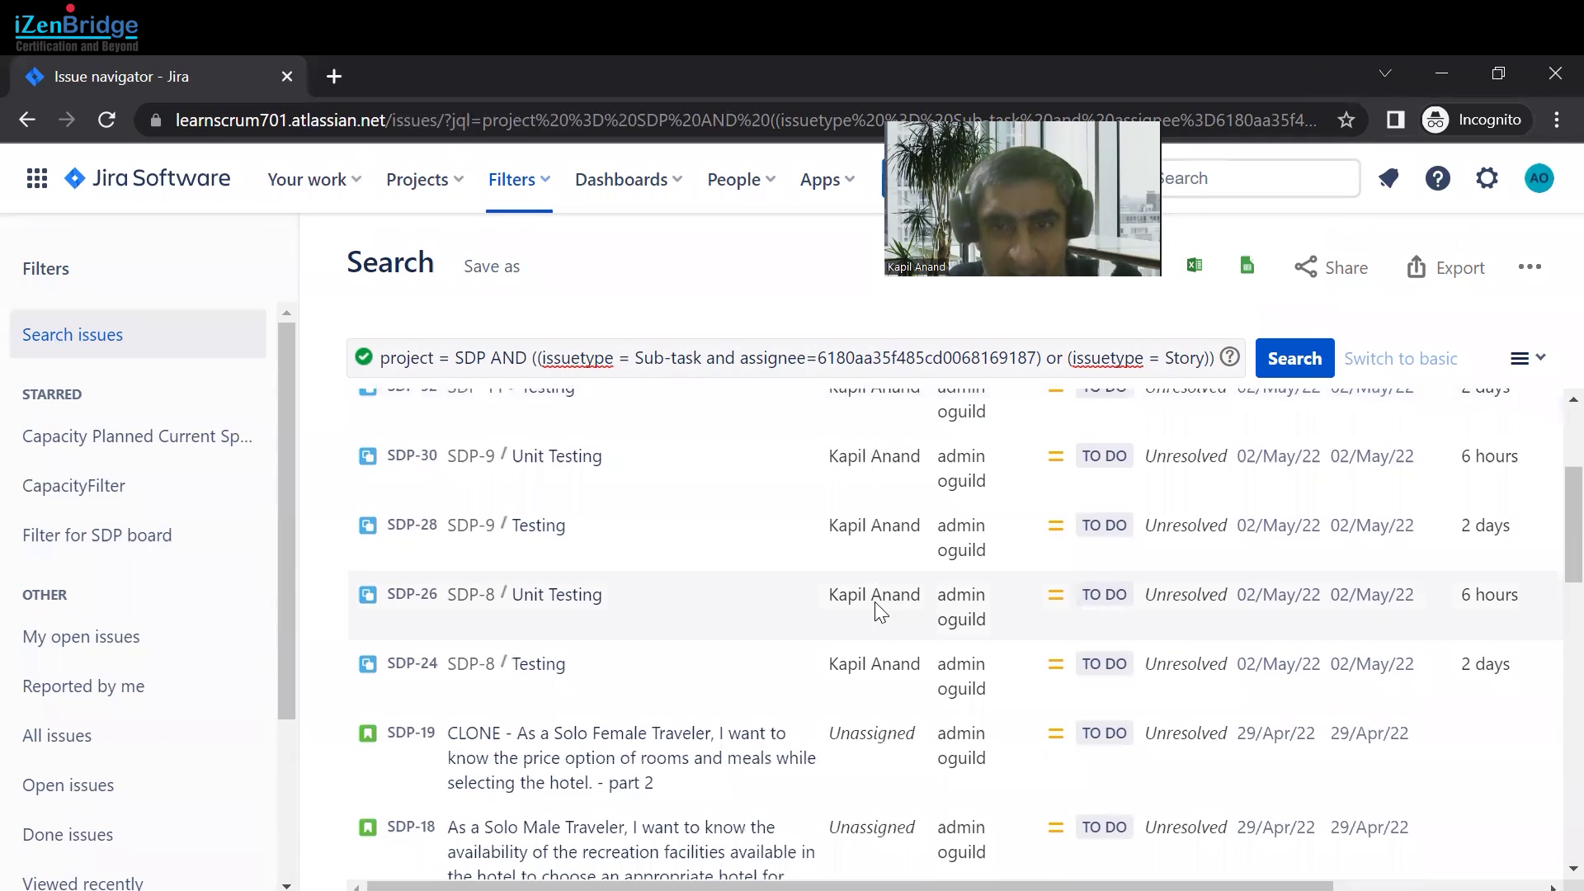
scroll(875, 623, "down", 3)
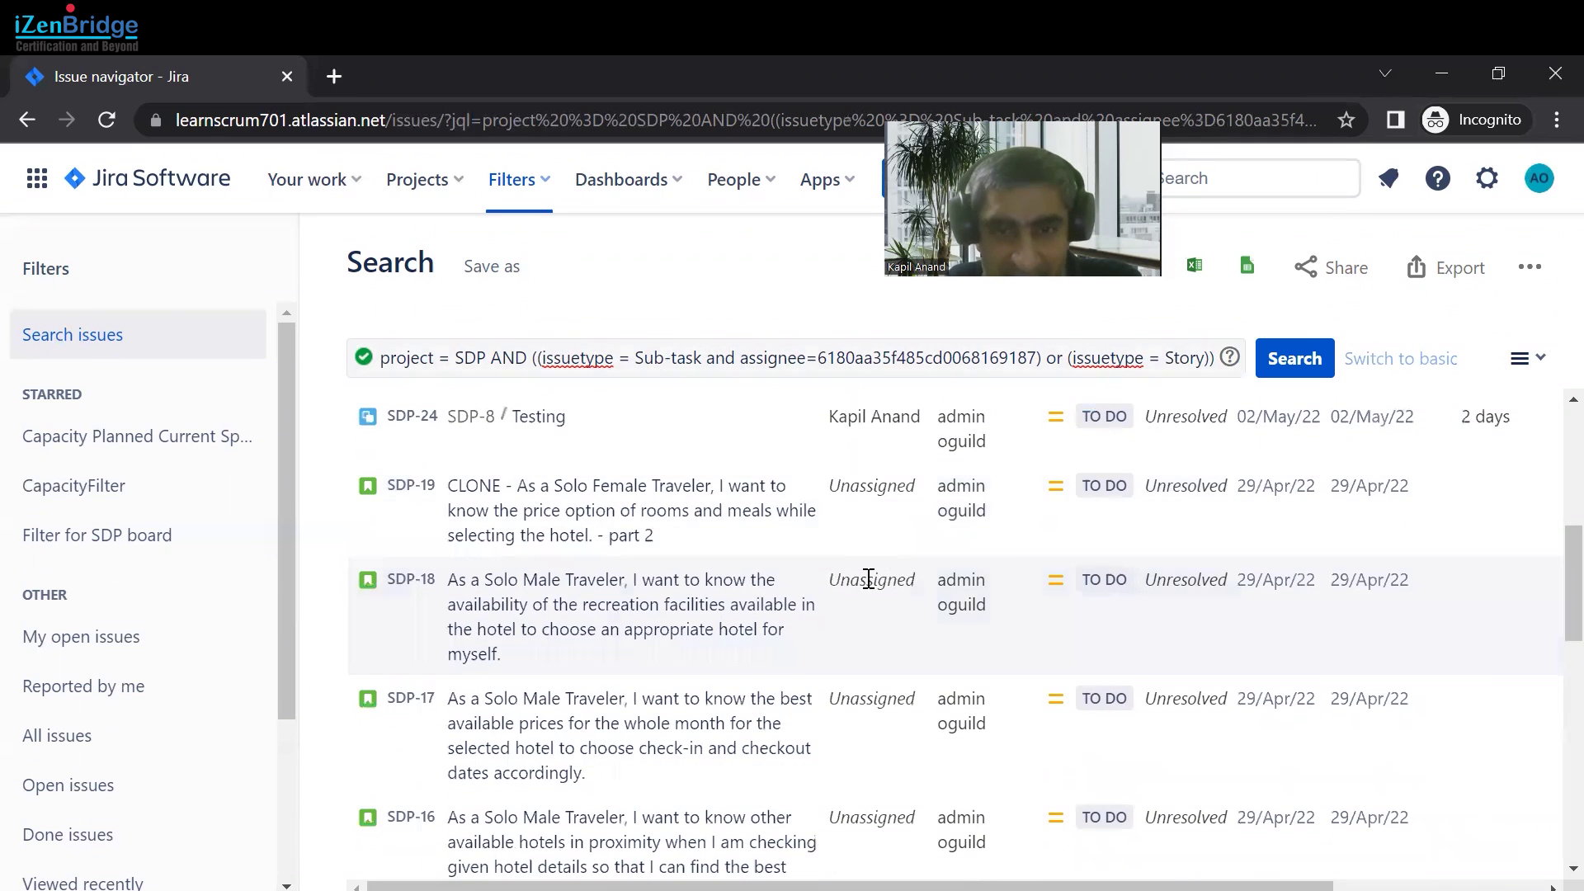
scroll(877, 697, "down", 7)
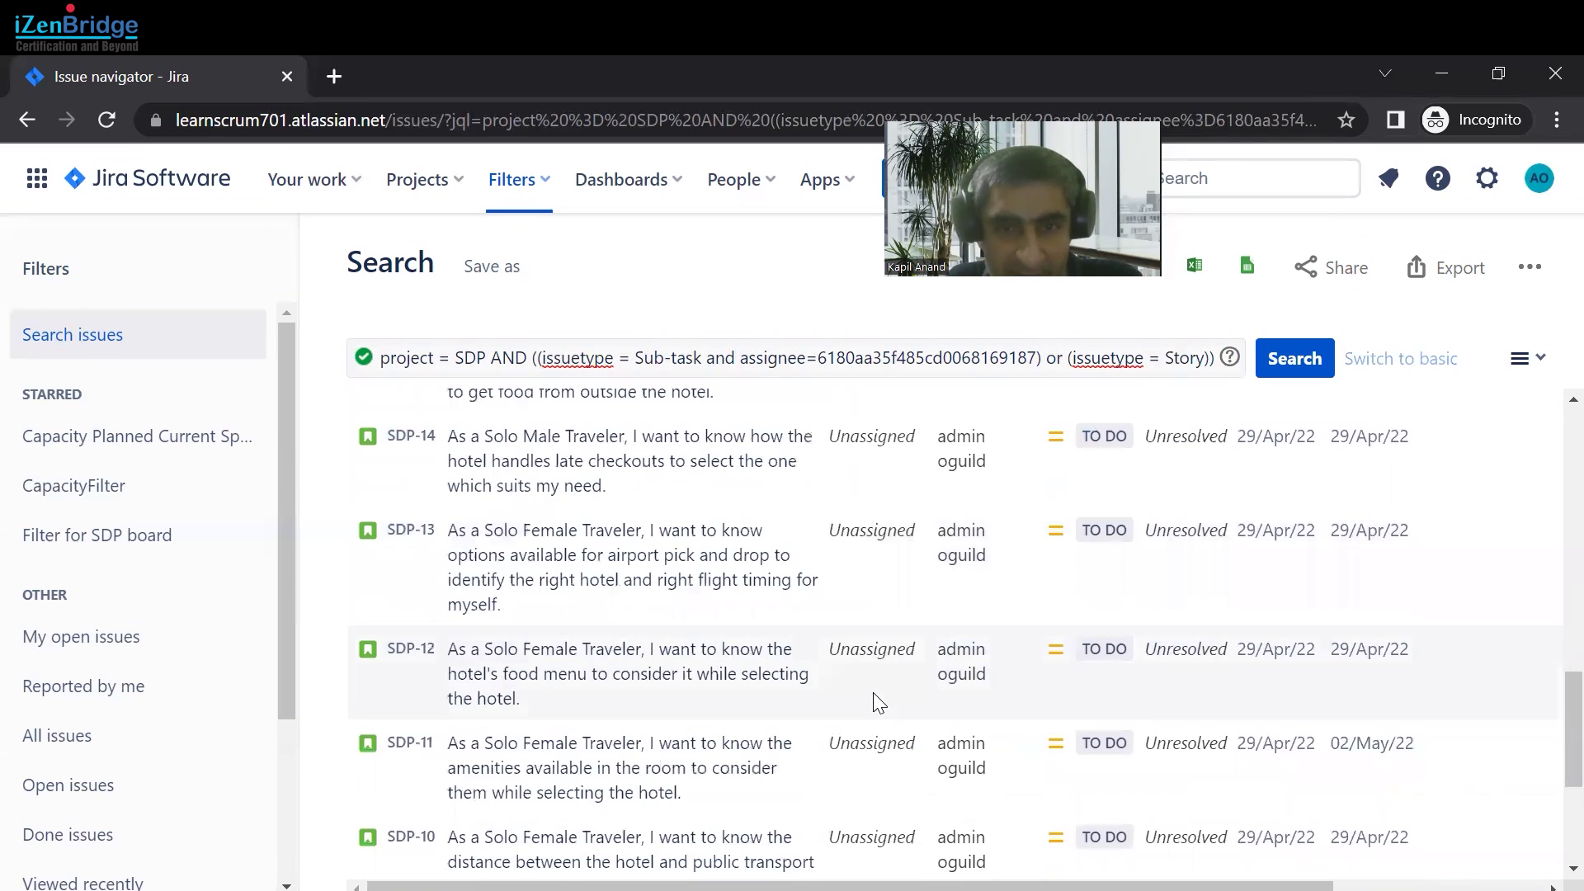
scroll(877, 701, "down", 4)
scroll(877, 701, "up", 11)
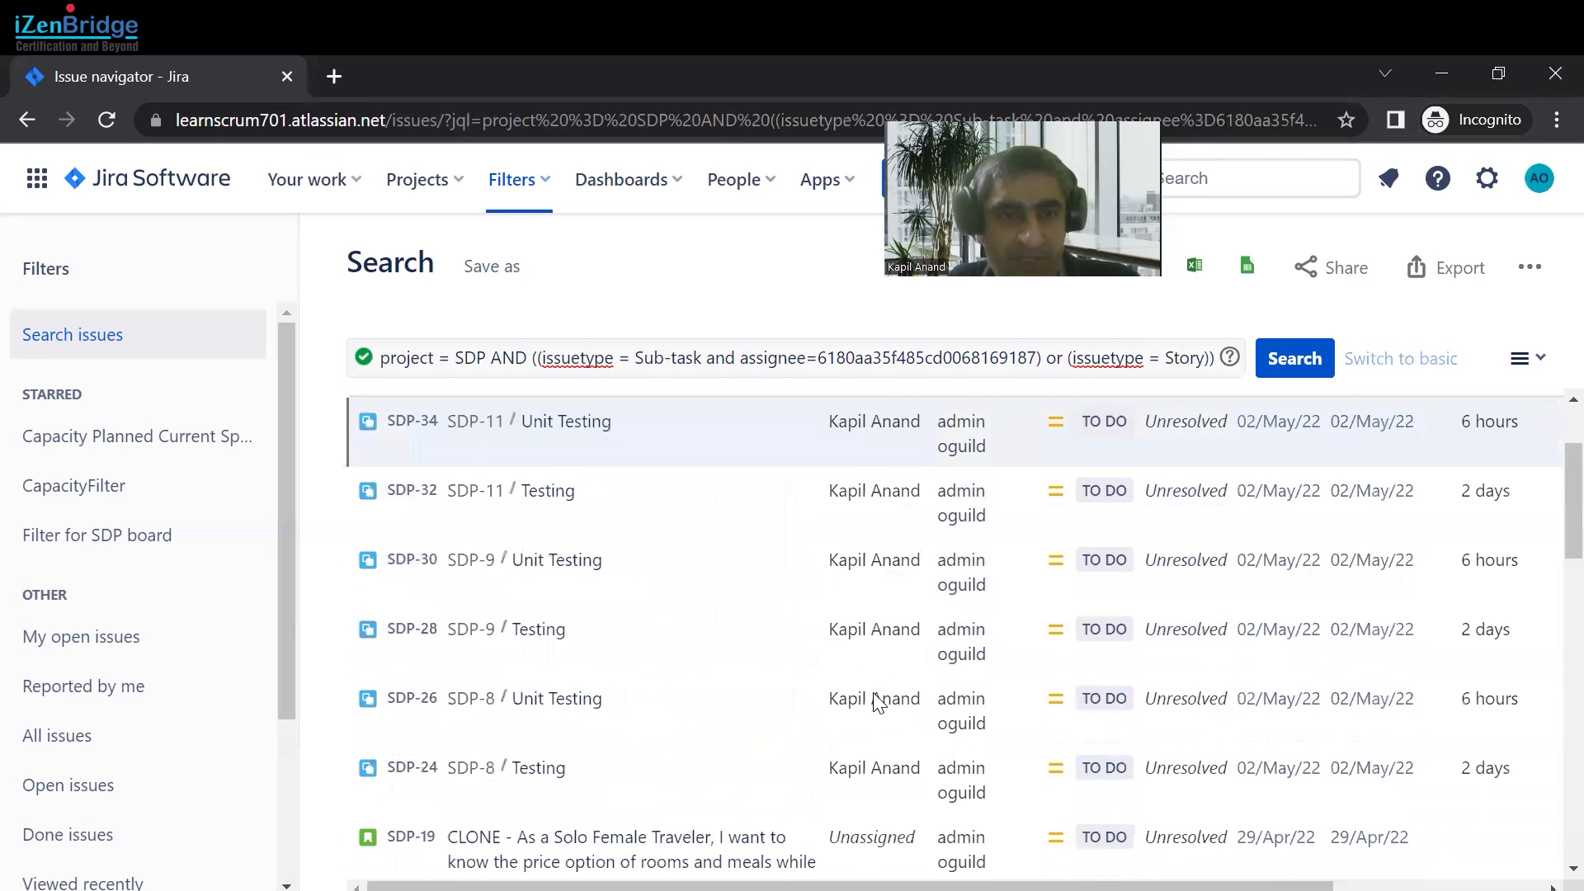
scroll(877, 701, "up", 2)
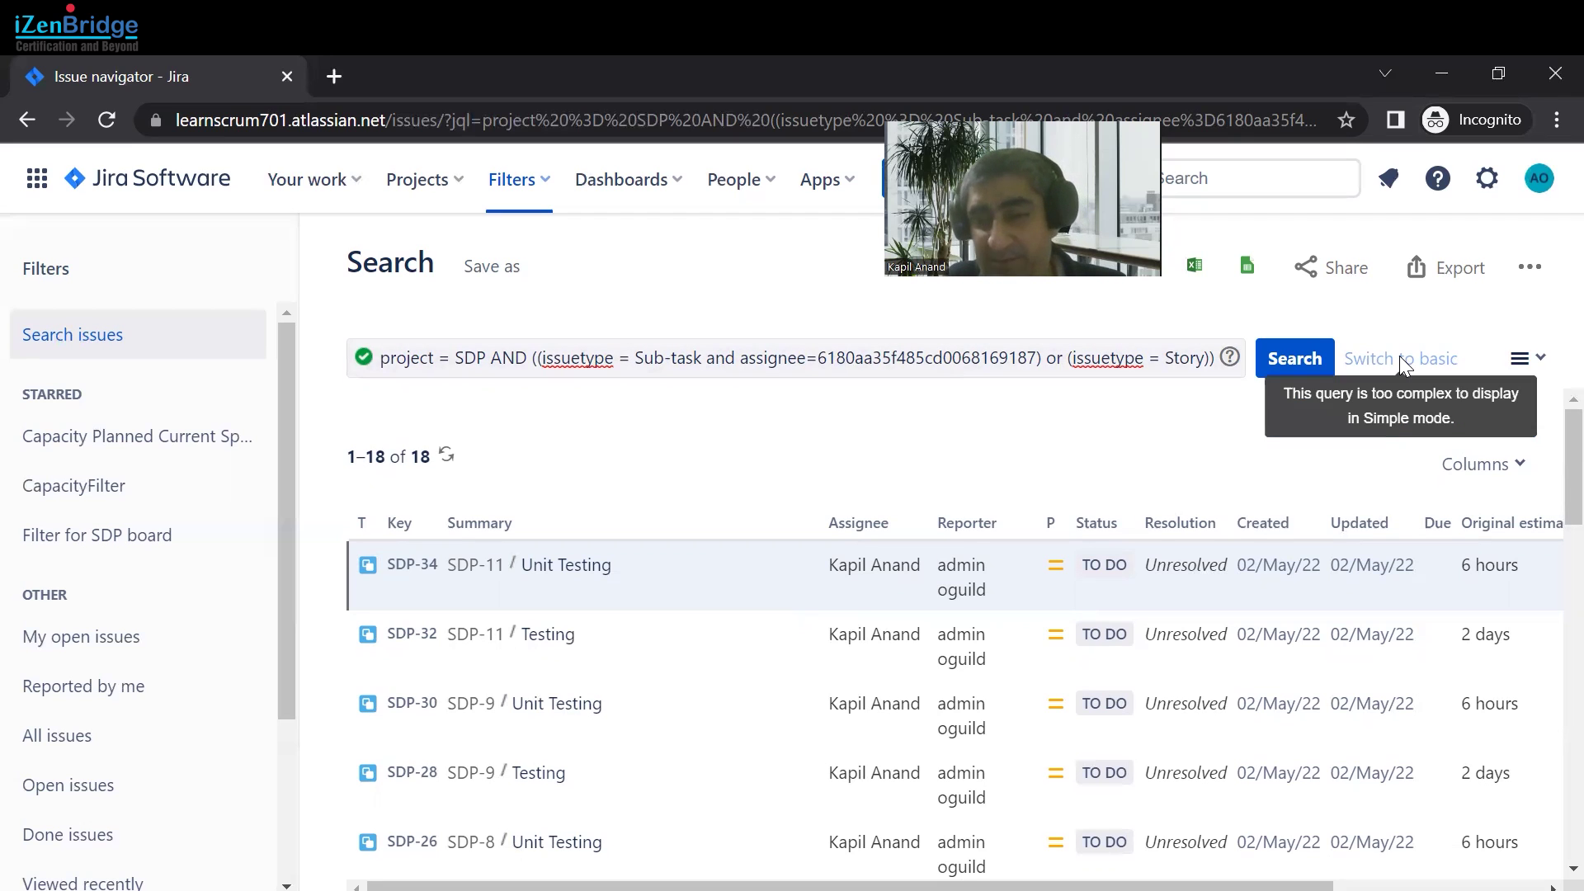
Step: Clear the JQL query, search for all issues without conditions, and return to basic search mode
left_click(860, 357)
triple_click(860, 357)
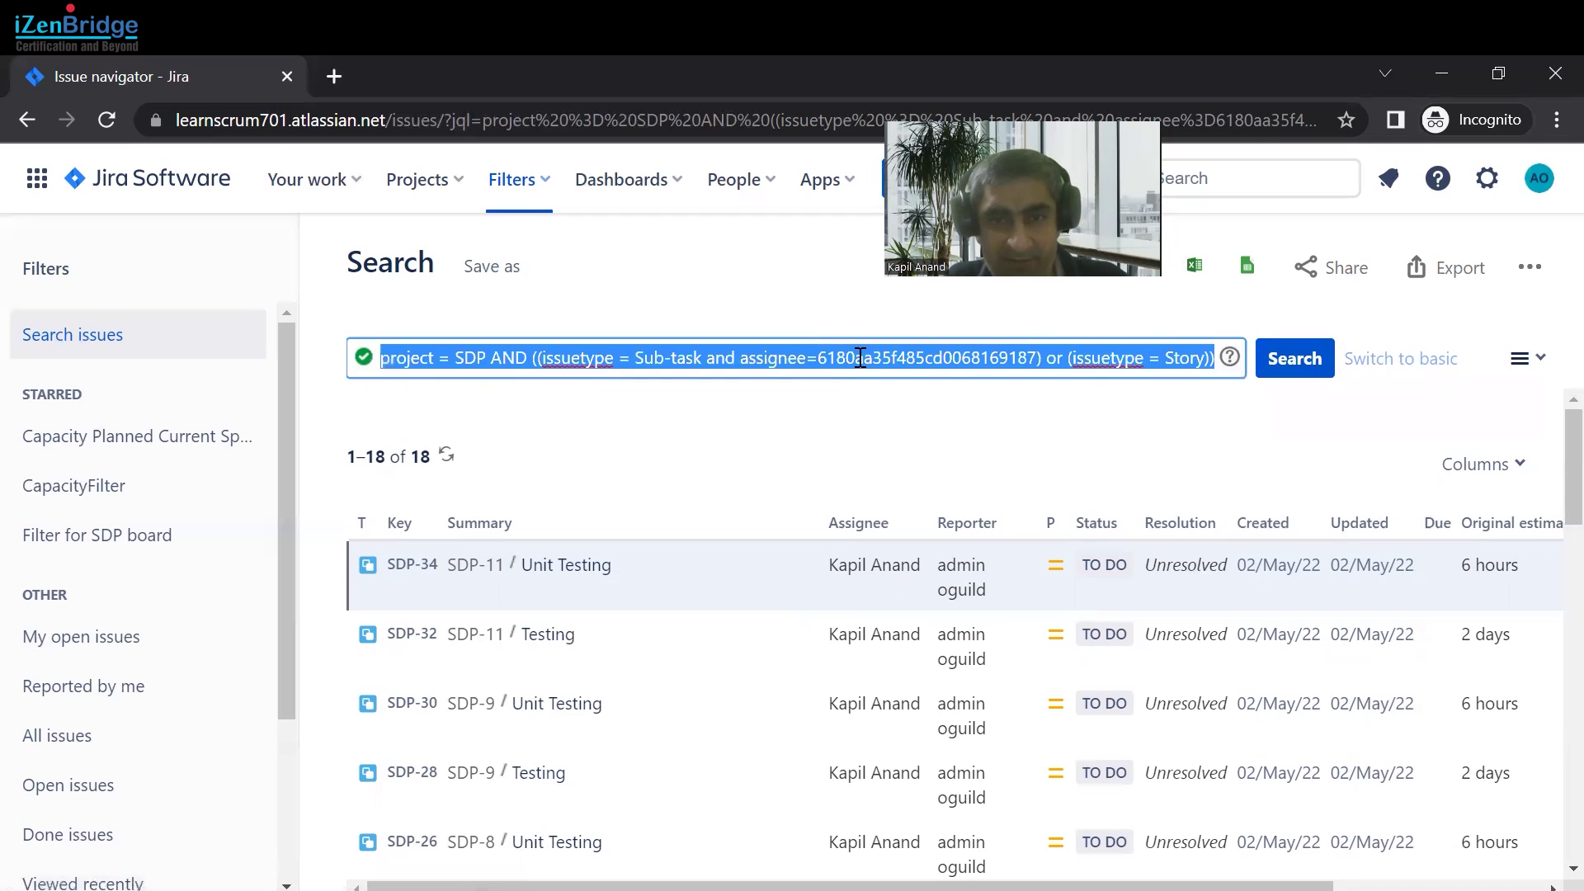
key("BackSpace")
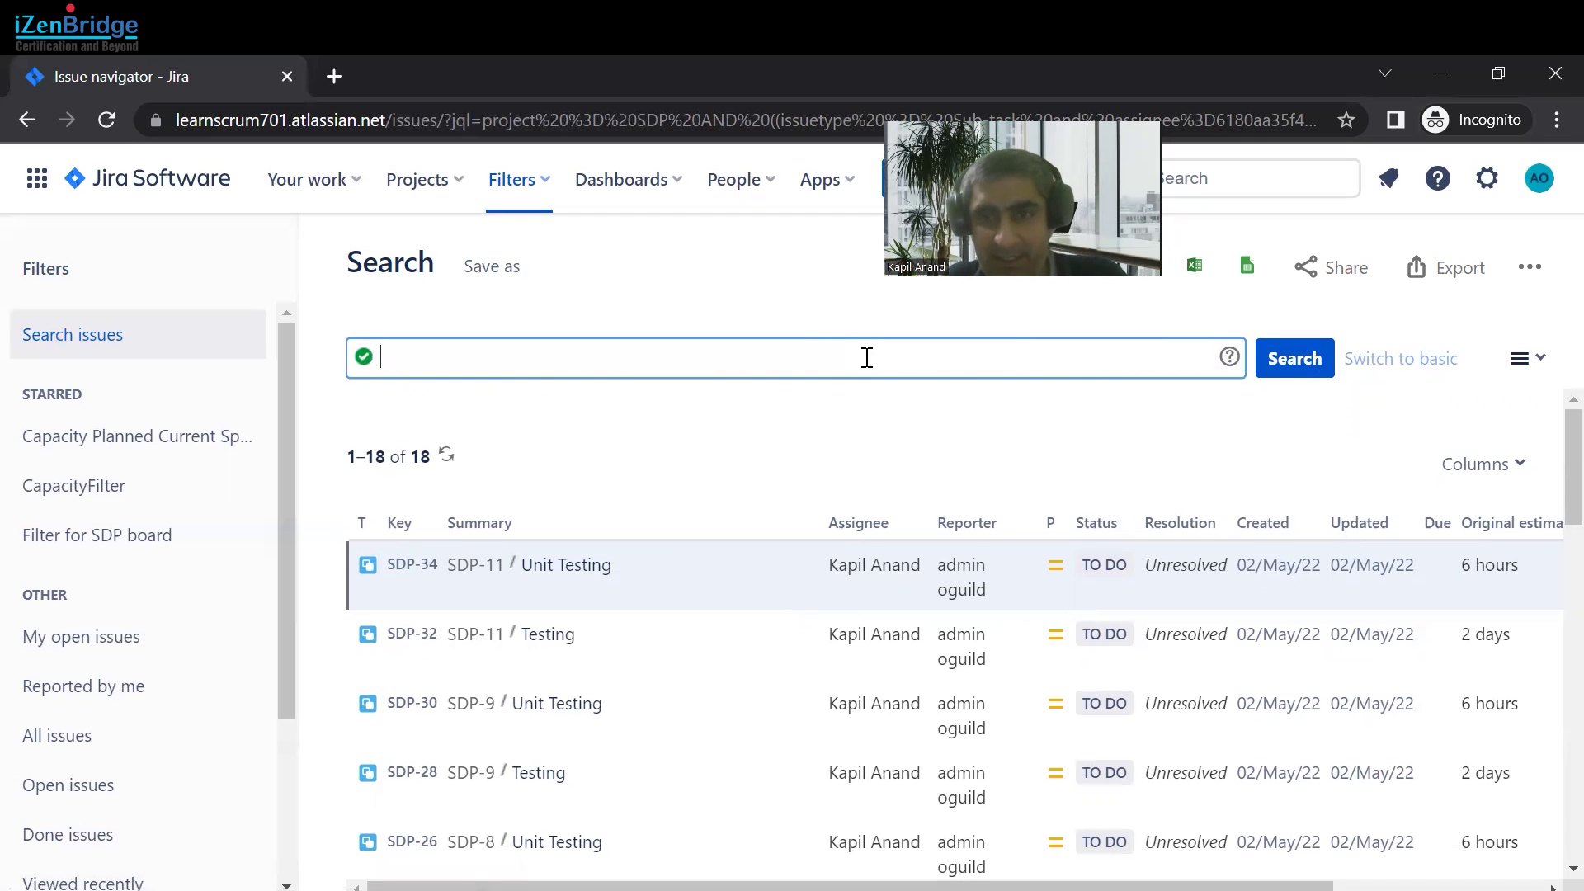
left_click(1291, 363)
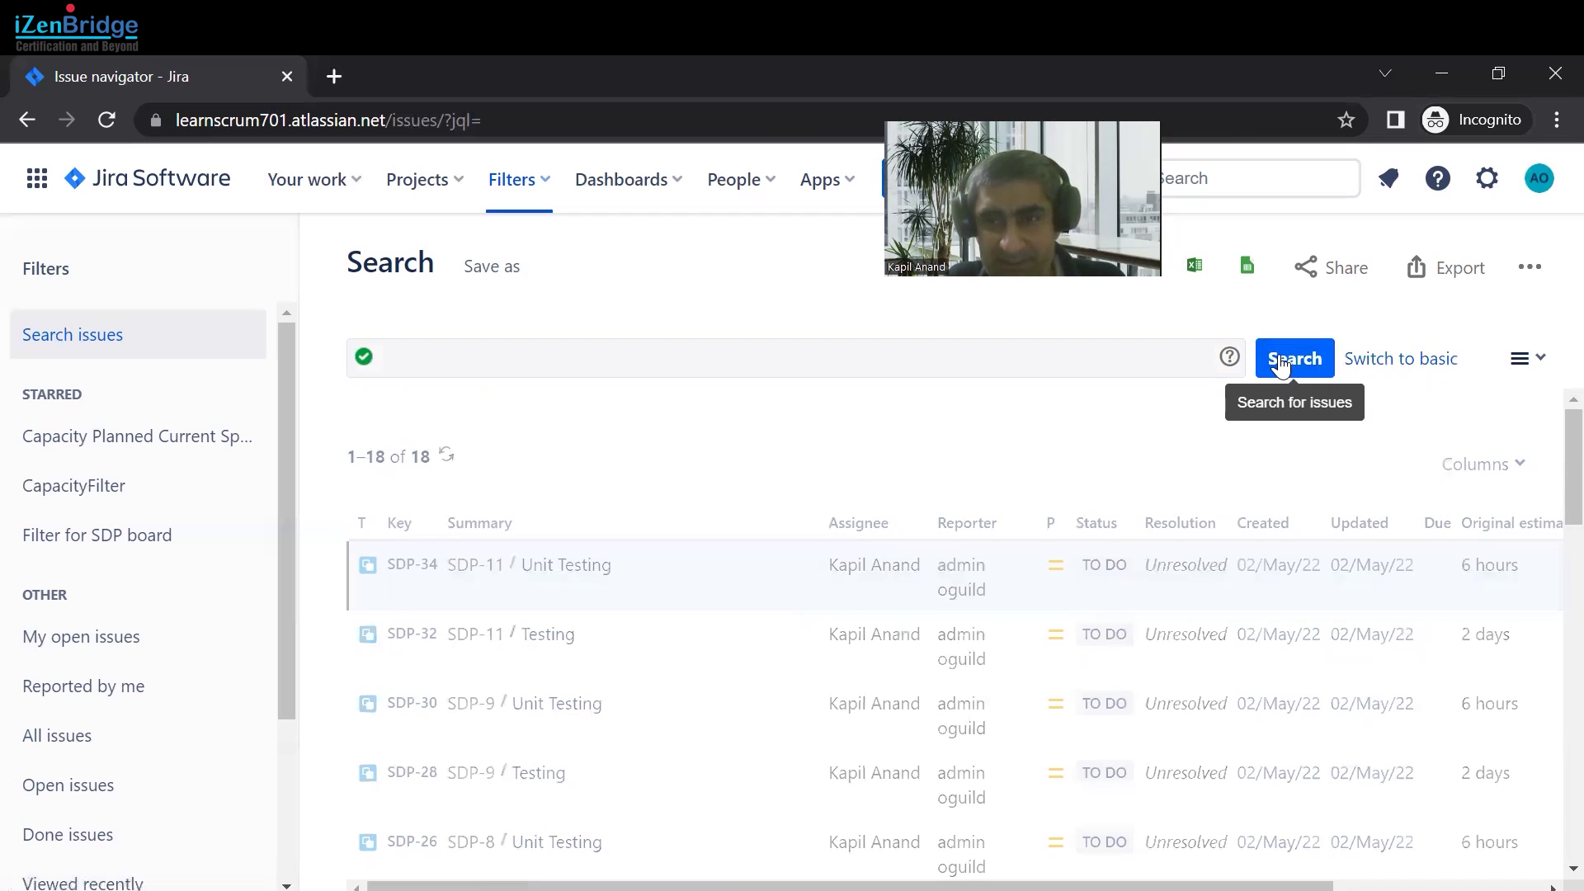
left_click(1401, 361)
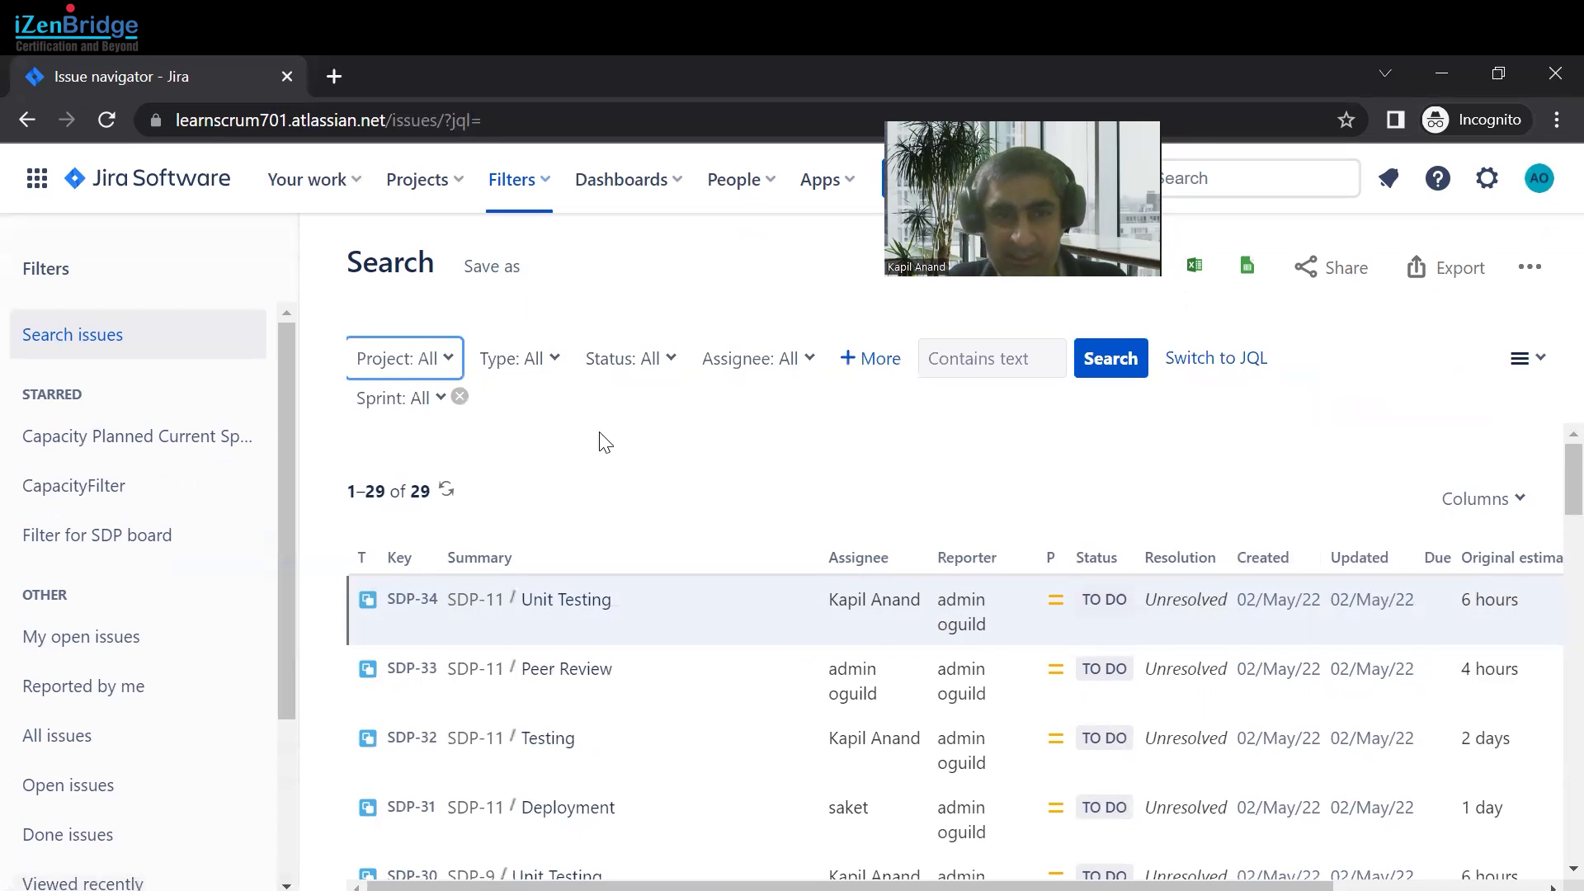
Step: Filter the issues by the Scrum Development Project and the sprint SDP Sprint 3
left_click(450, 363)
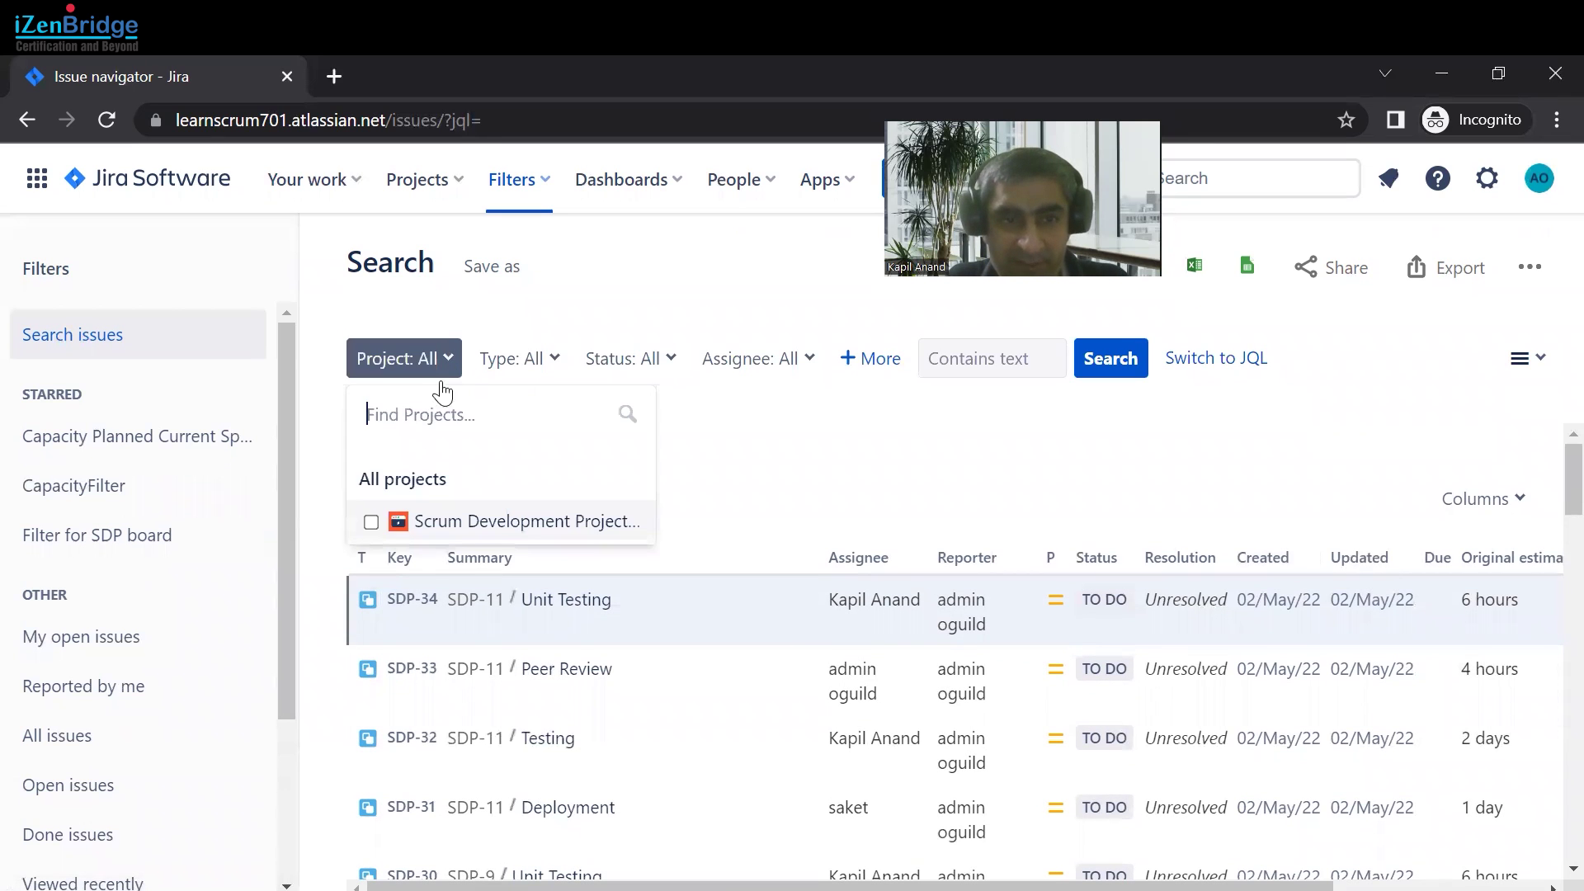
left_click(371, 523)
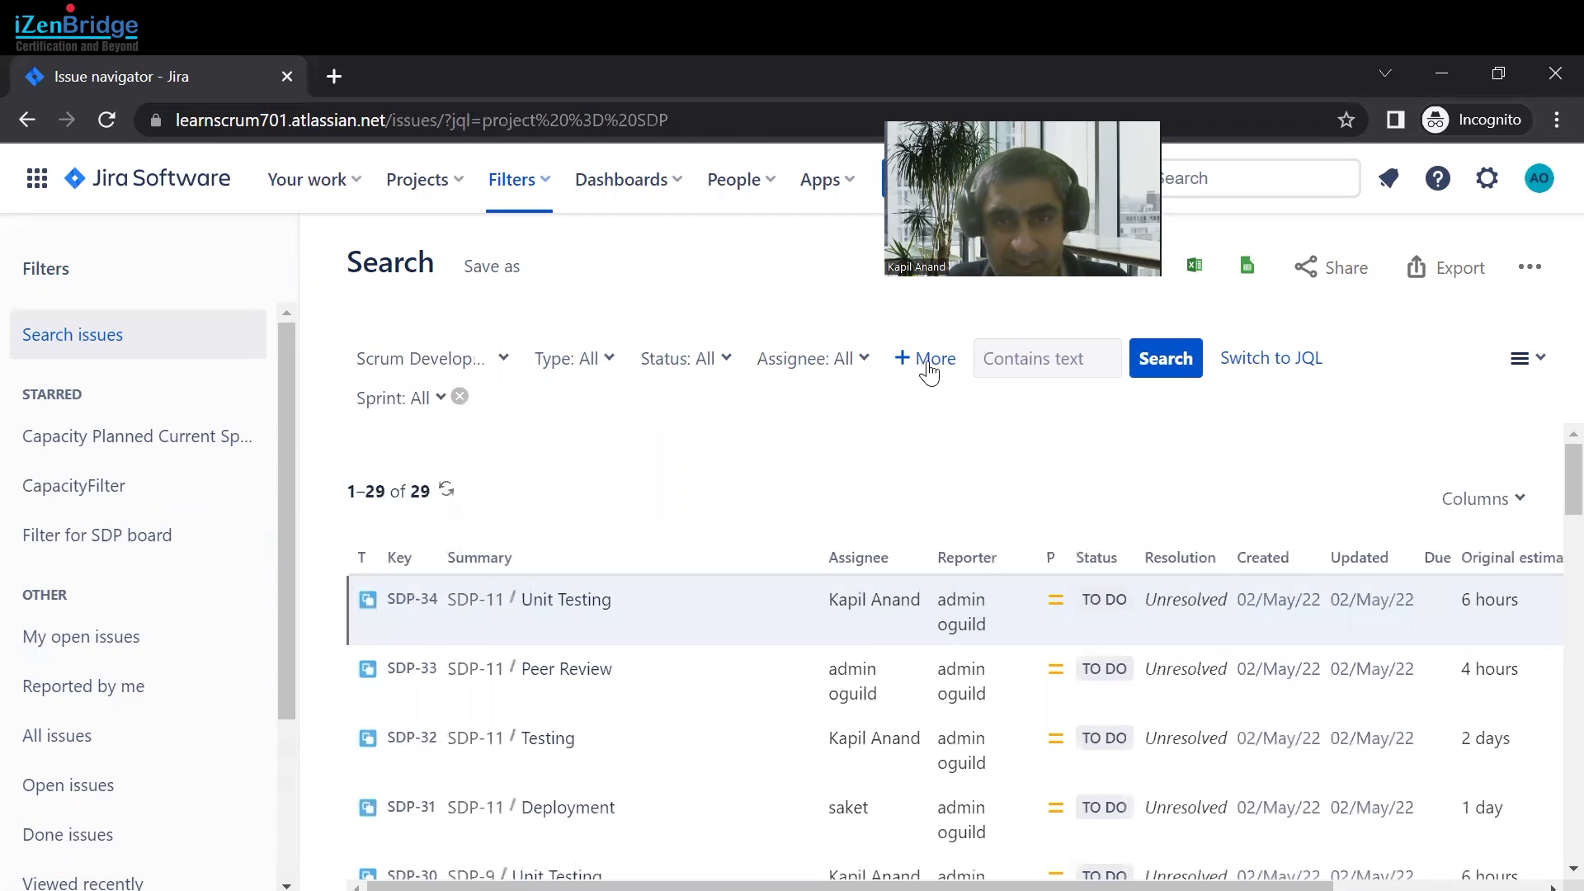
left_click(939, 371)
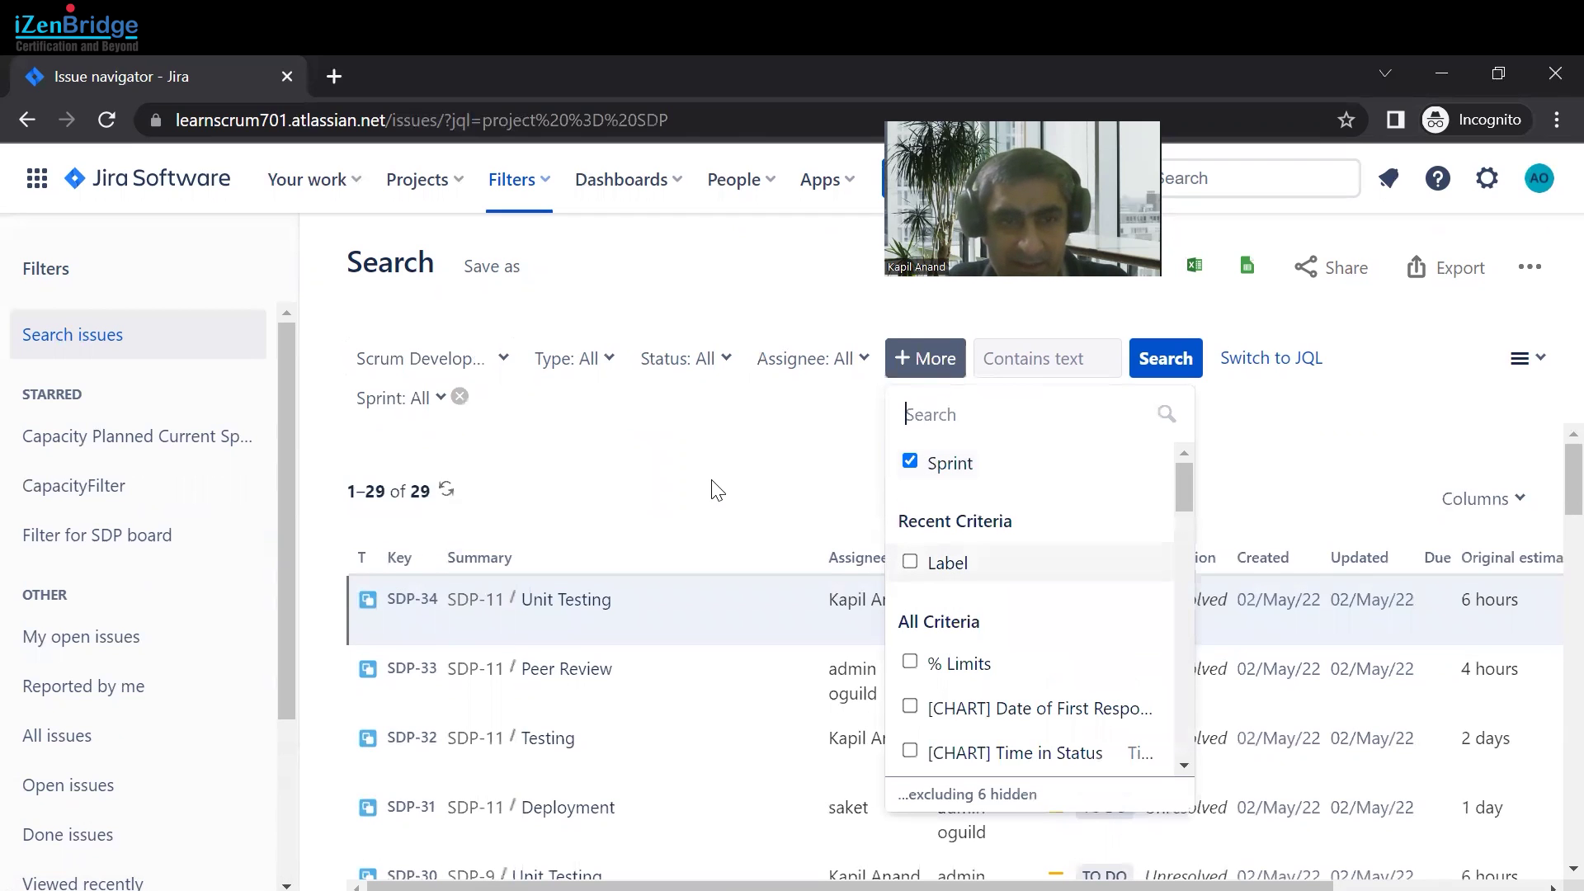
left_click(440, 403)
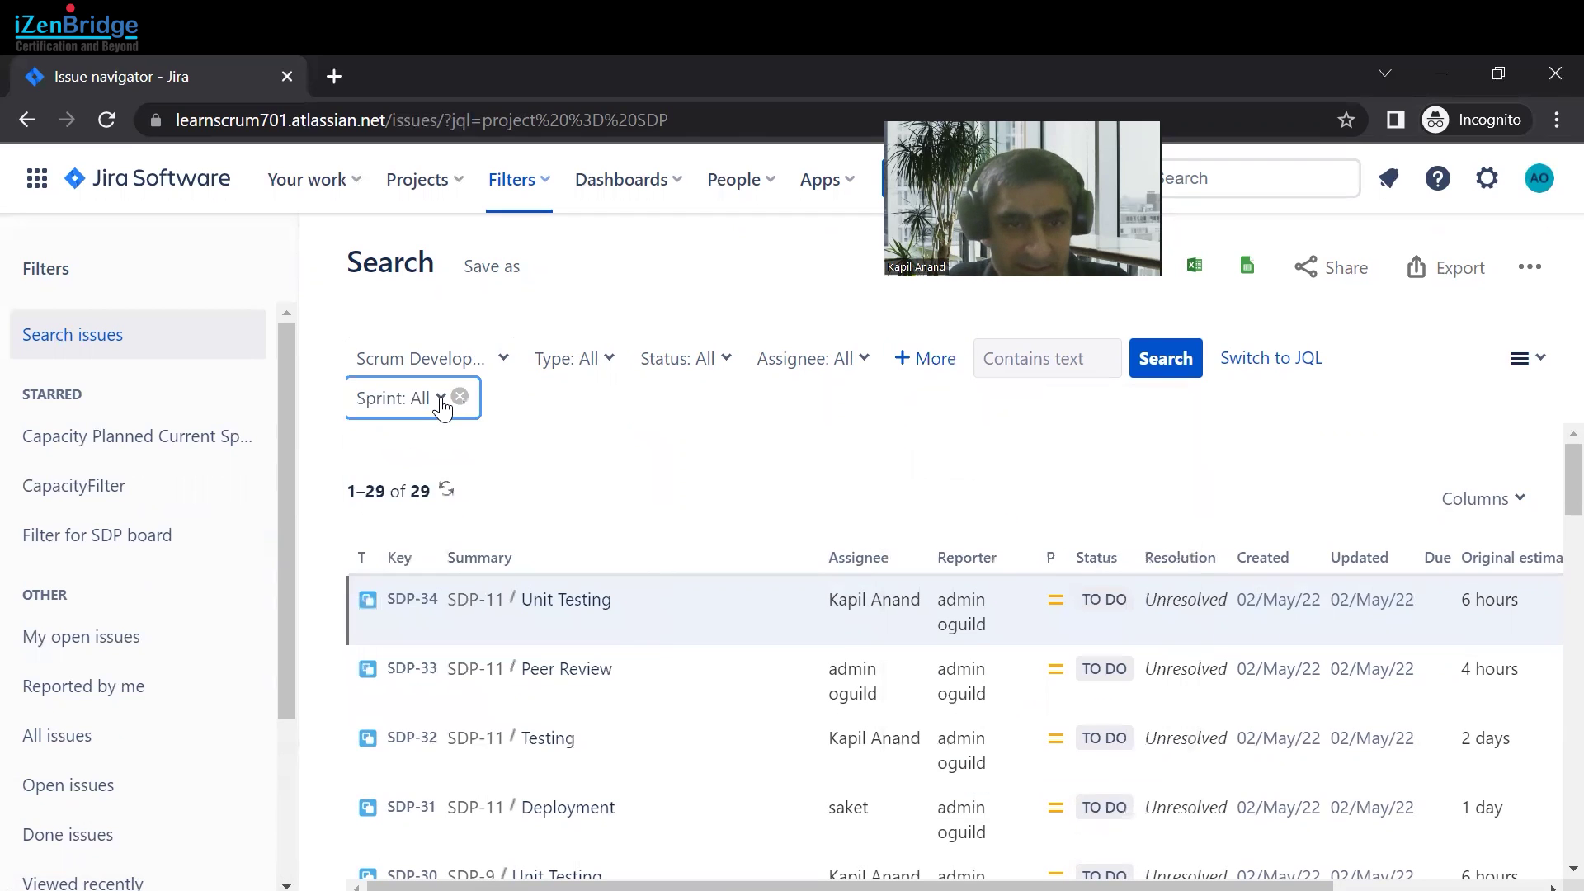
left_click(442, 404)
left_click(390, 700)
left_click(825, 449)
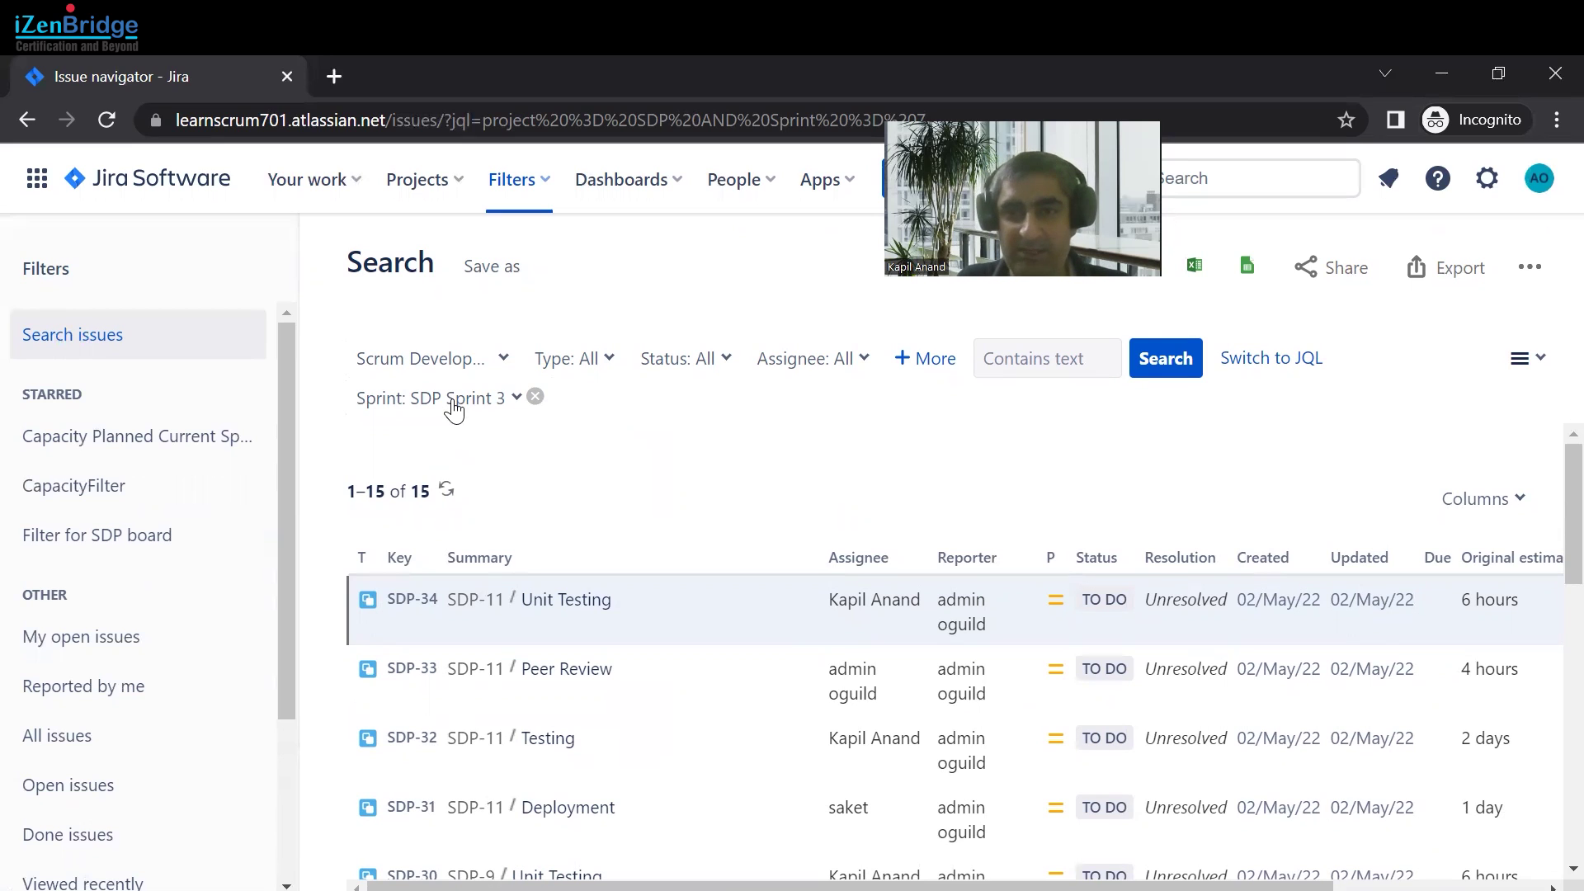
Step: Switch to JQL, replace the sprint condition so the query reads project = SDP AND Sprint in openSprints(), and run it
left_click(1271, 363)
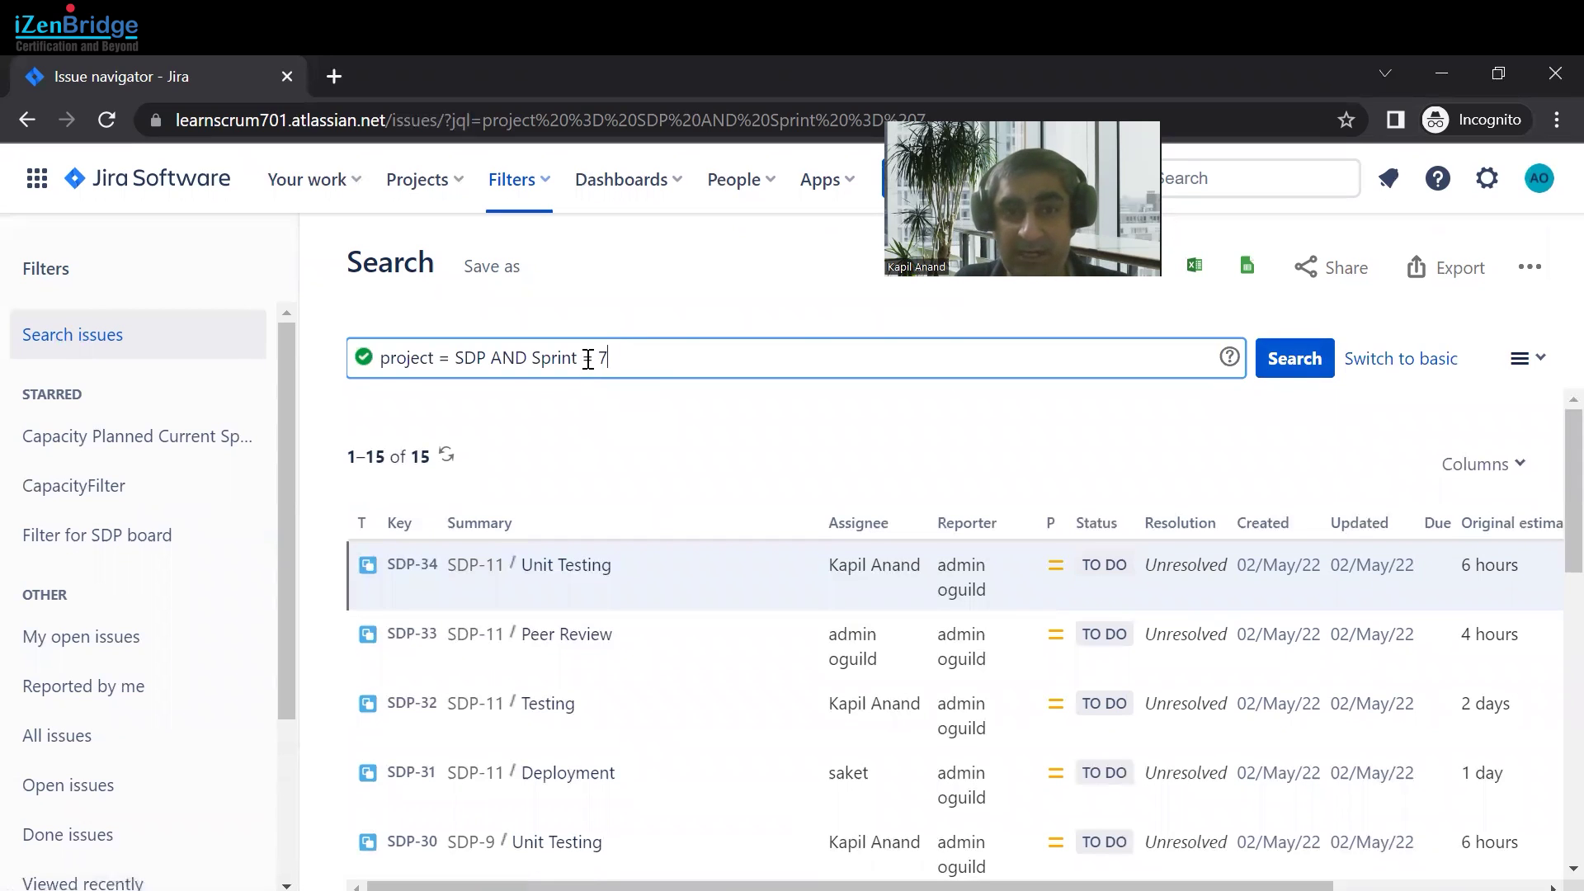
left_click_drag(589, 358, 608, 355)
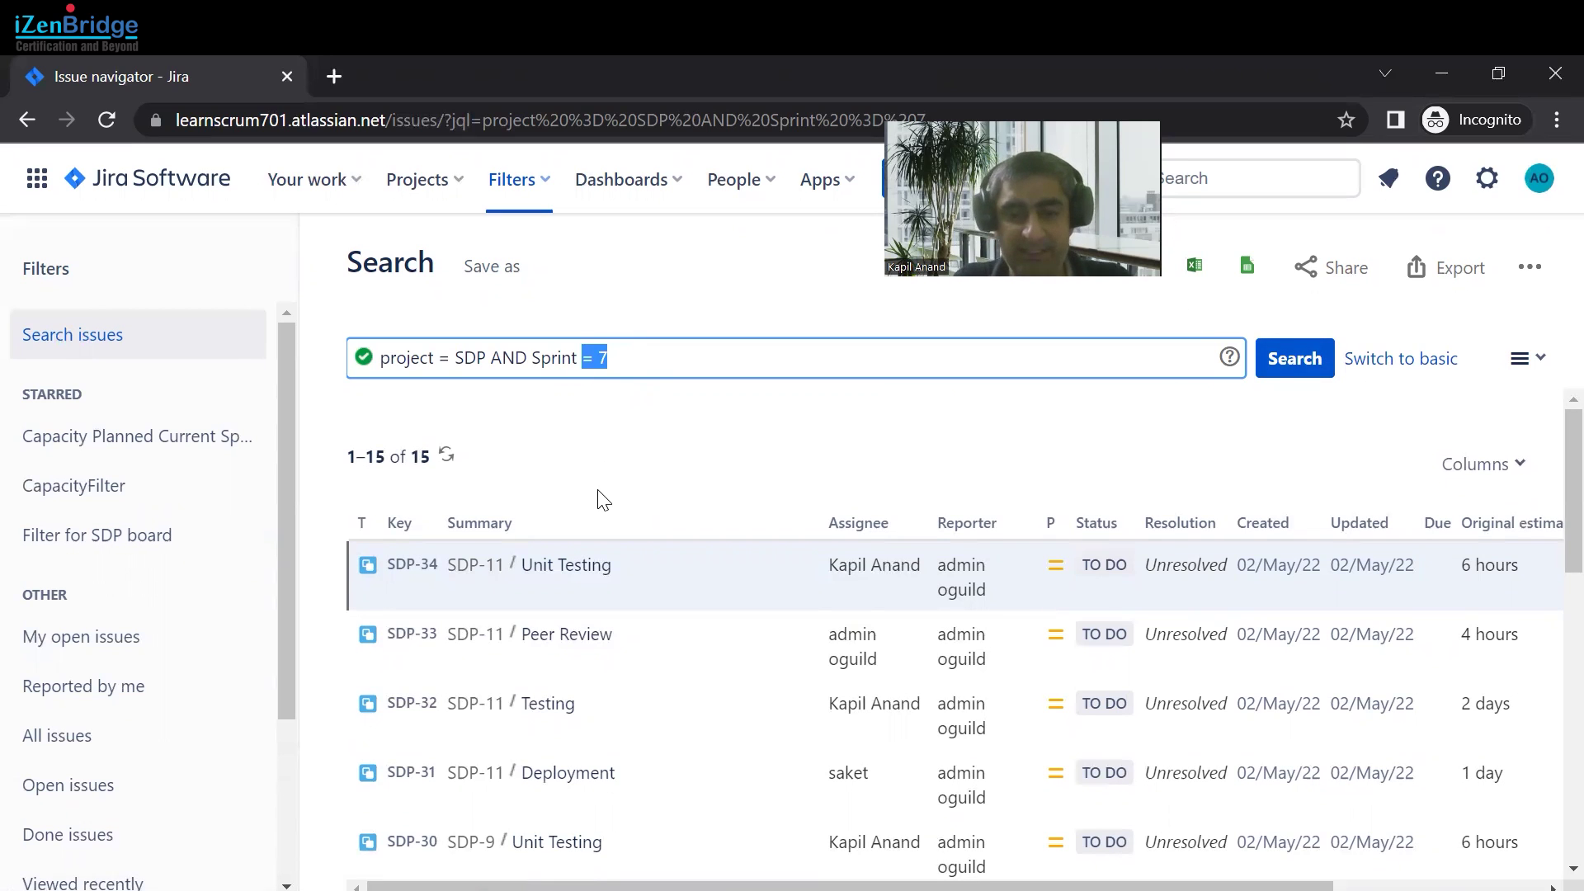
key("BackSpace")
type("in ope")
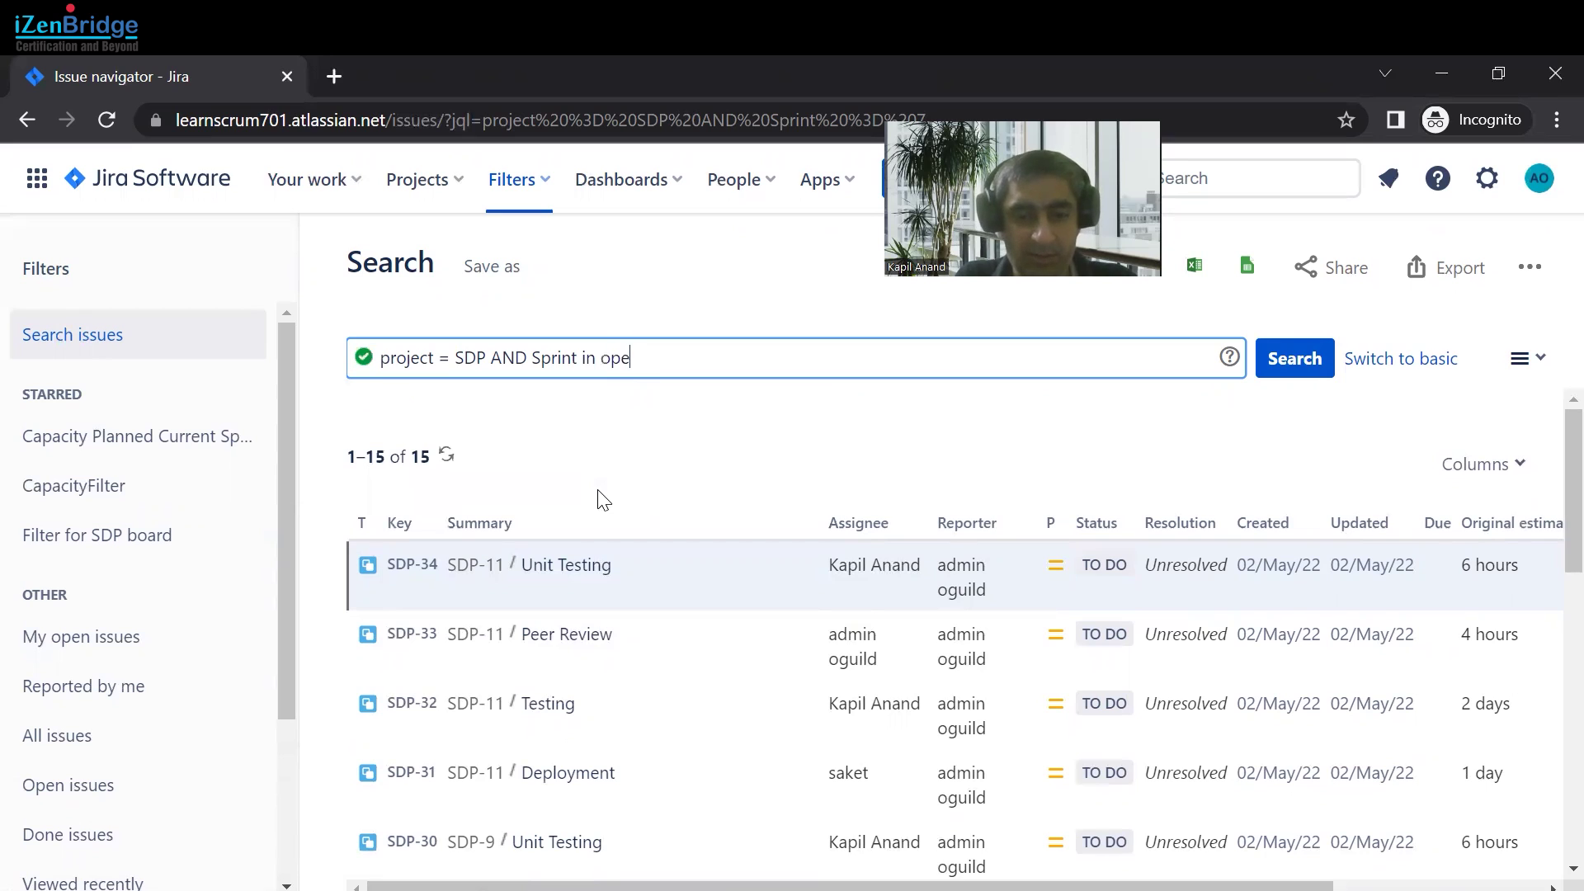
type("nSp")
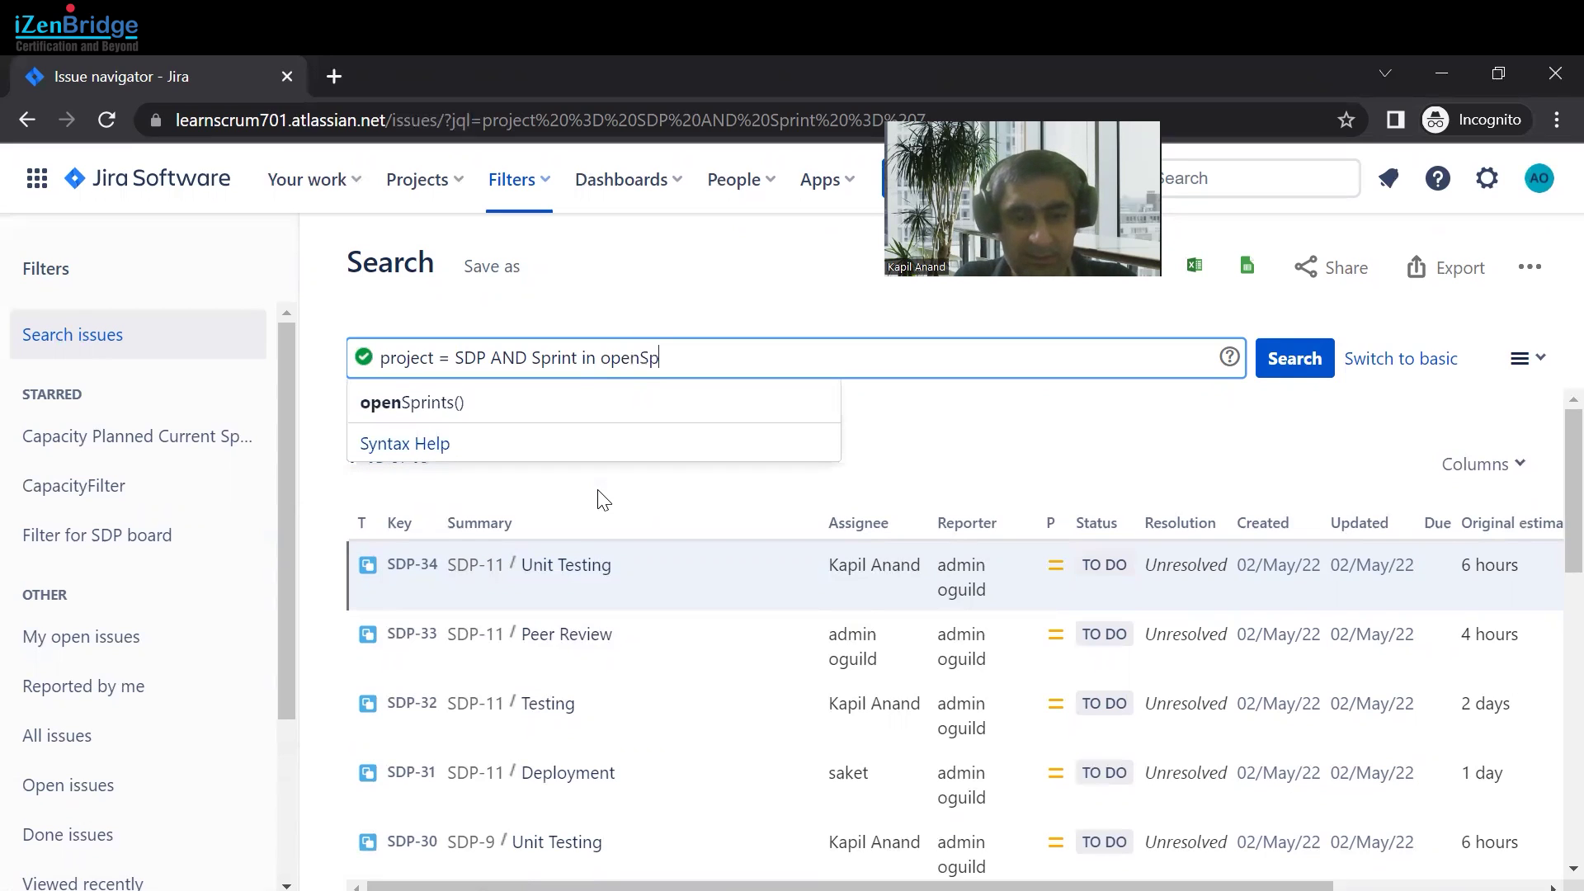
type("rints()")
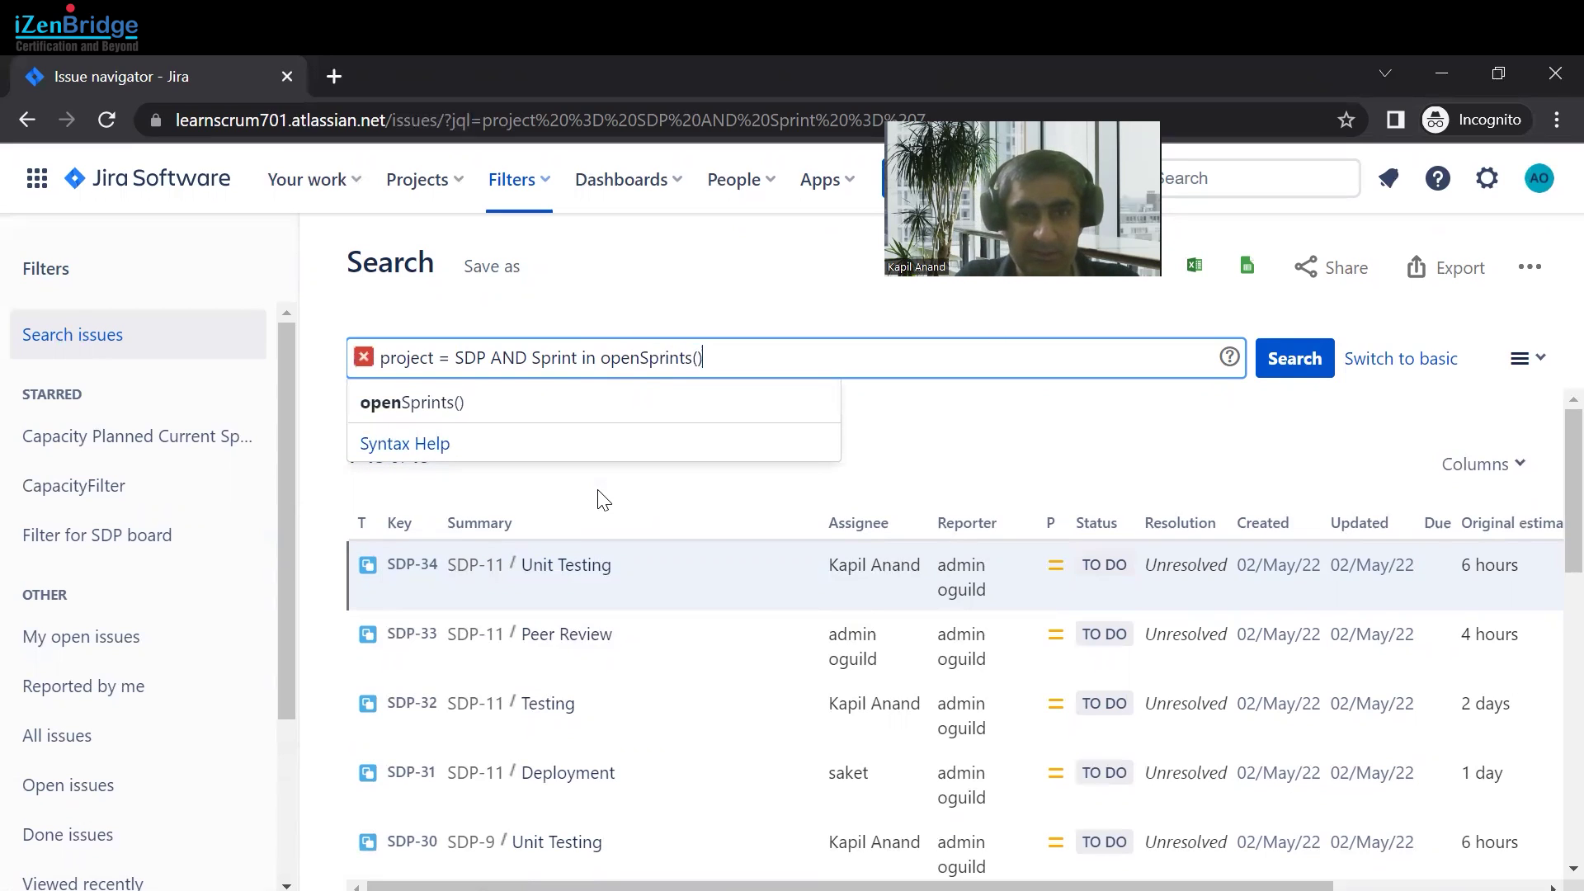
key("Return")
left_click(821, 423)
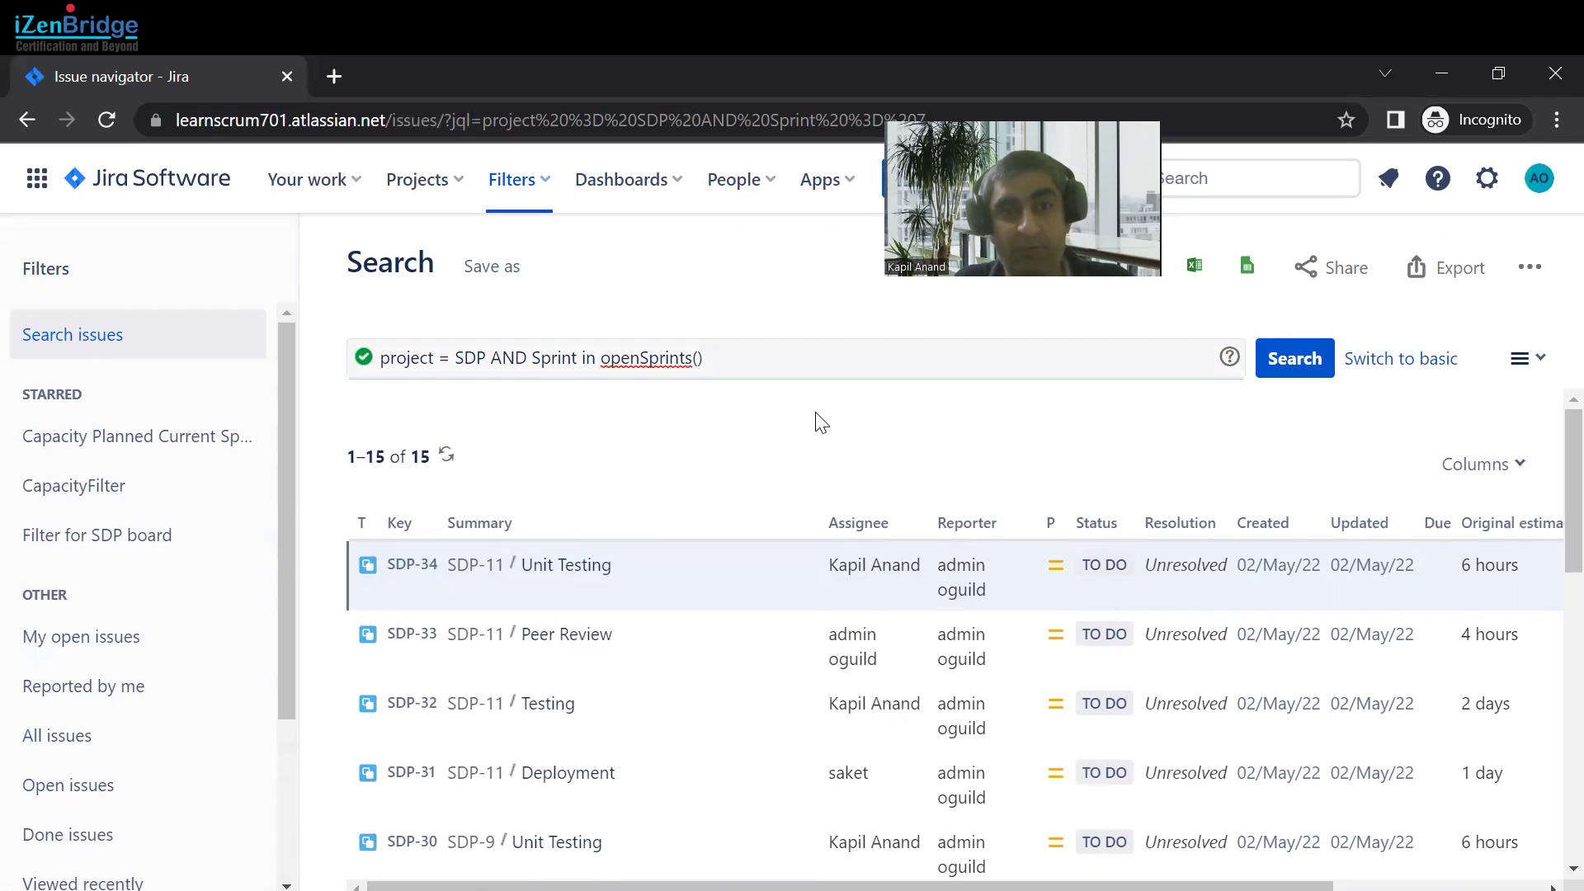
left_click(1293, 363)
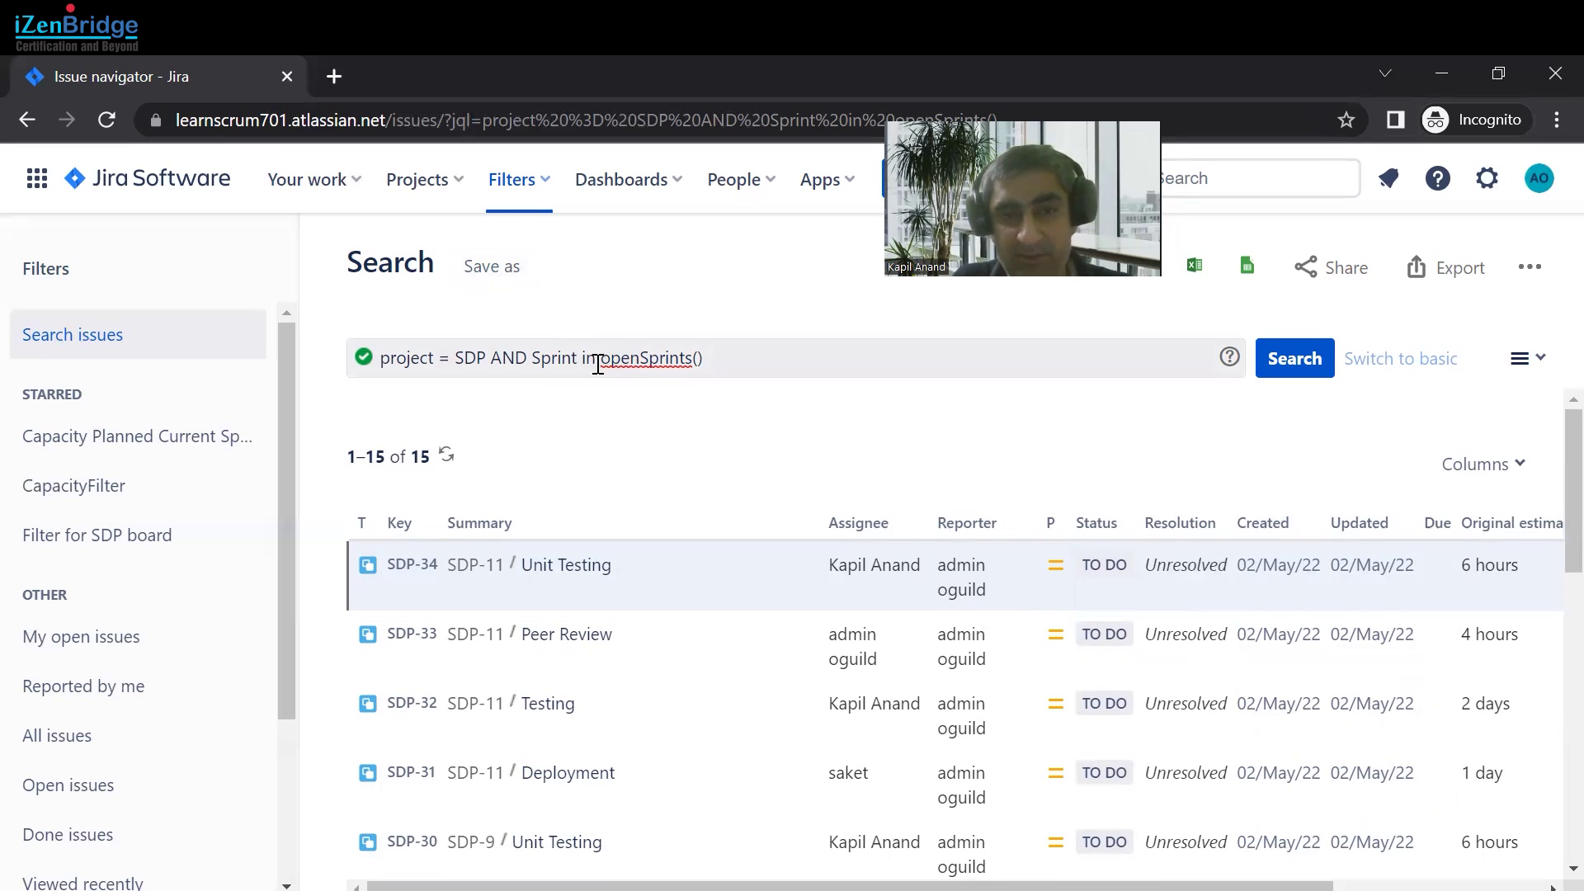
Step: Clear the openSprints() query, search for issues without conditions, and switch back to basic search mode
left_click_drag(600, 360, 722, 358)
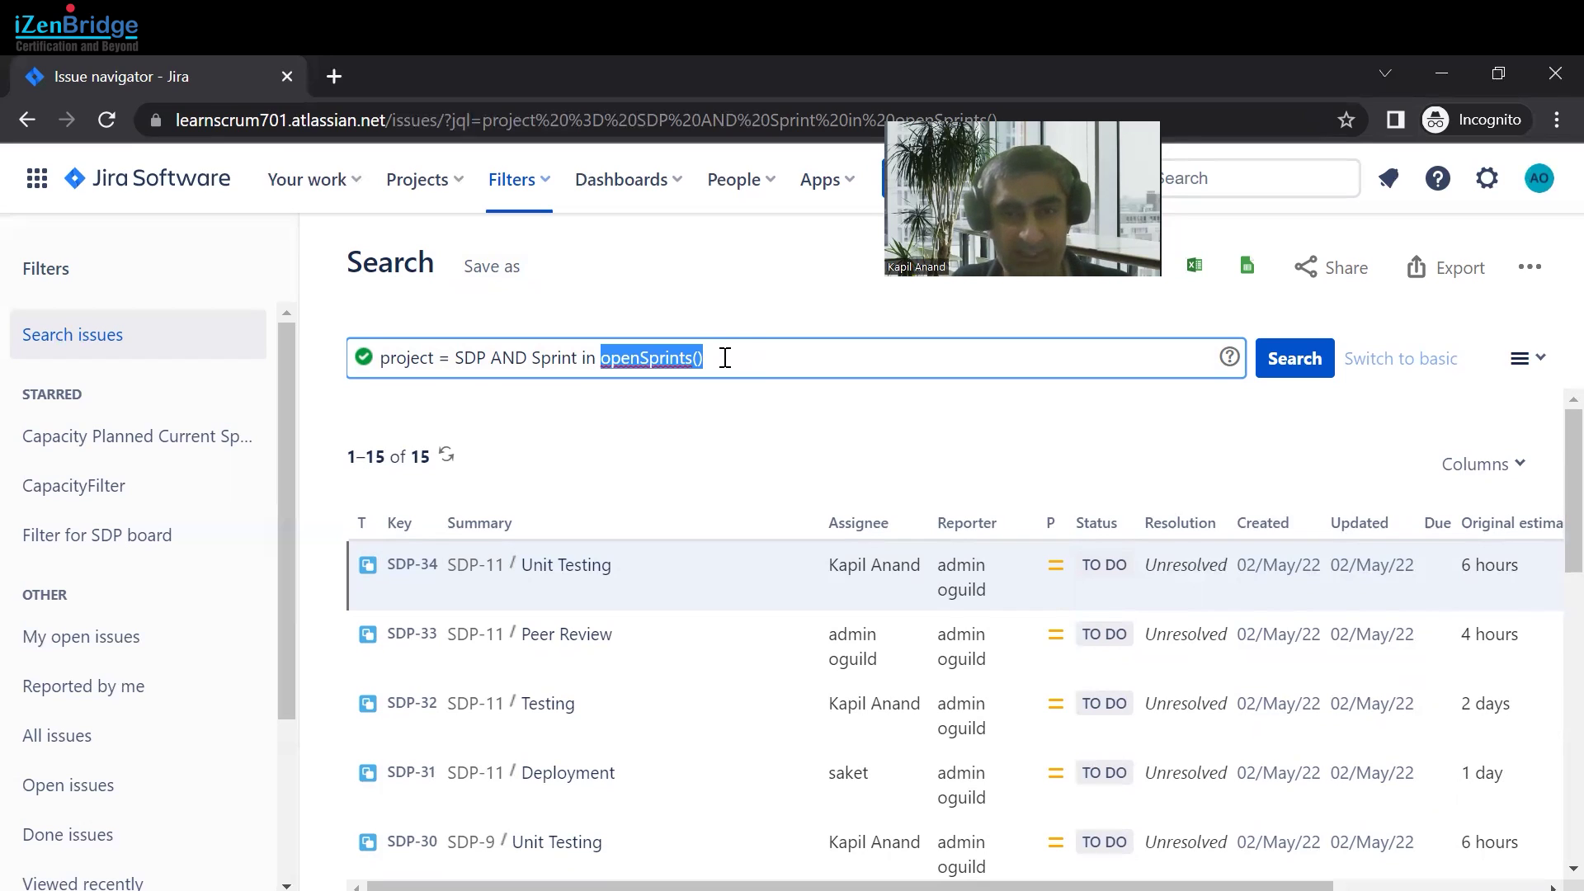
left_click_drag(725, 357, 382, 357)
key("BackSpace")
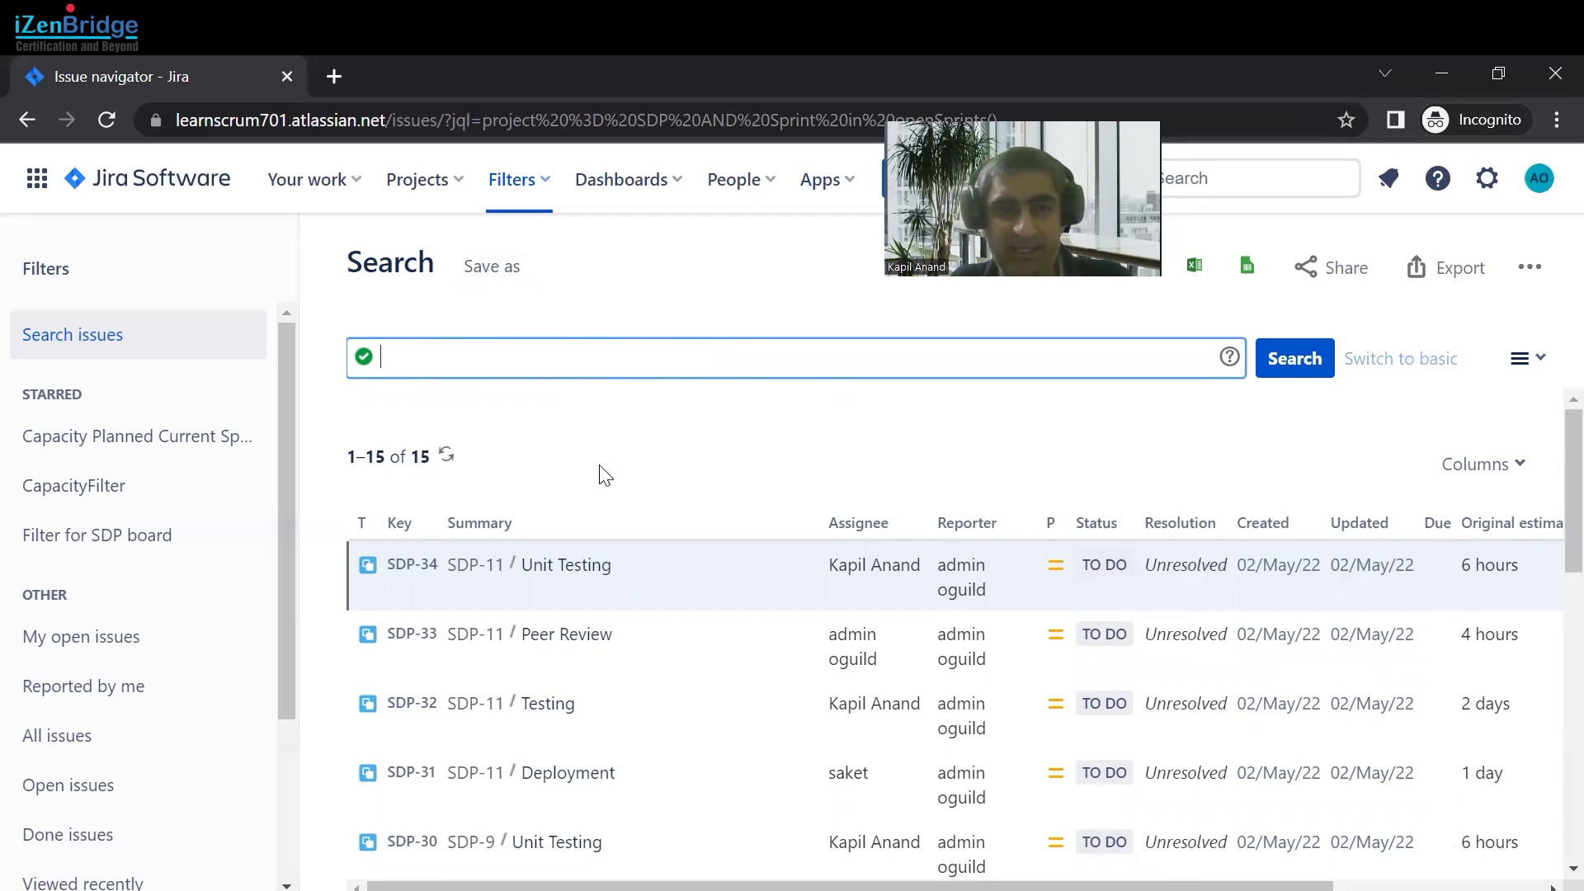
left_click(1289, 363)
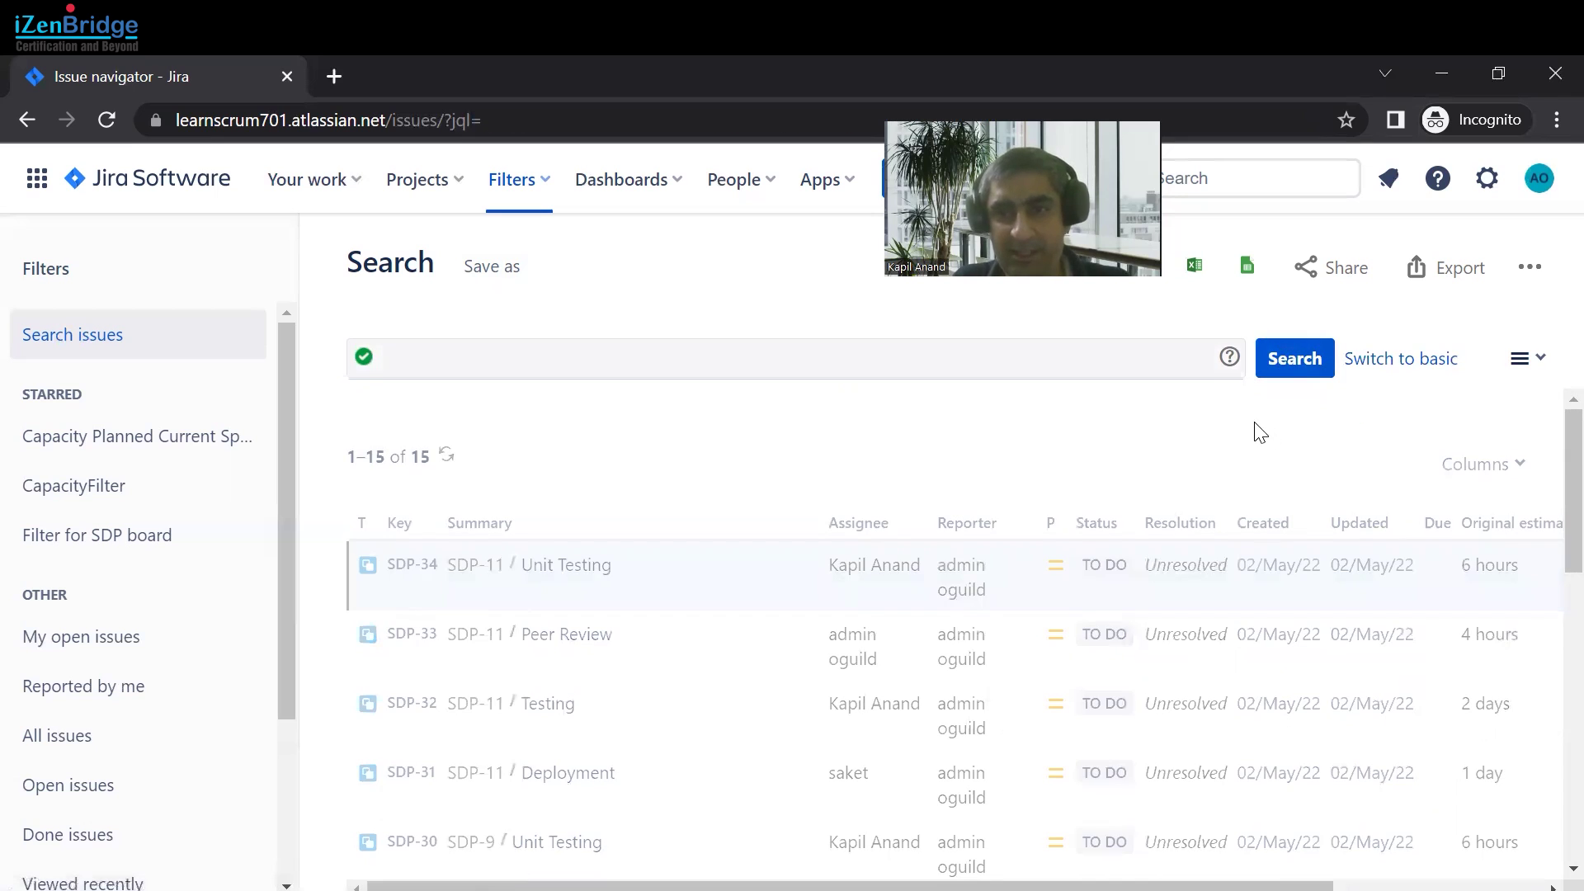
left_click(1374, 363)
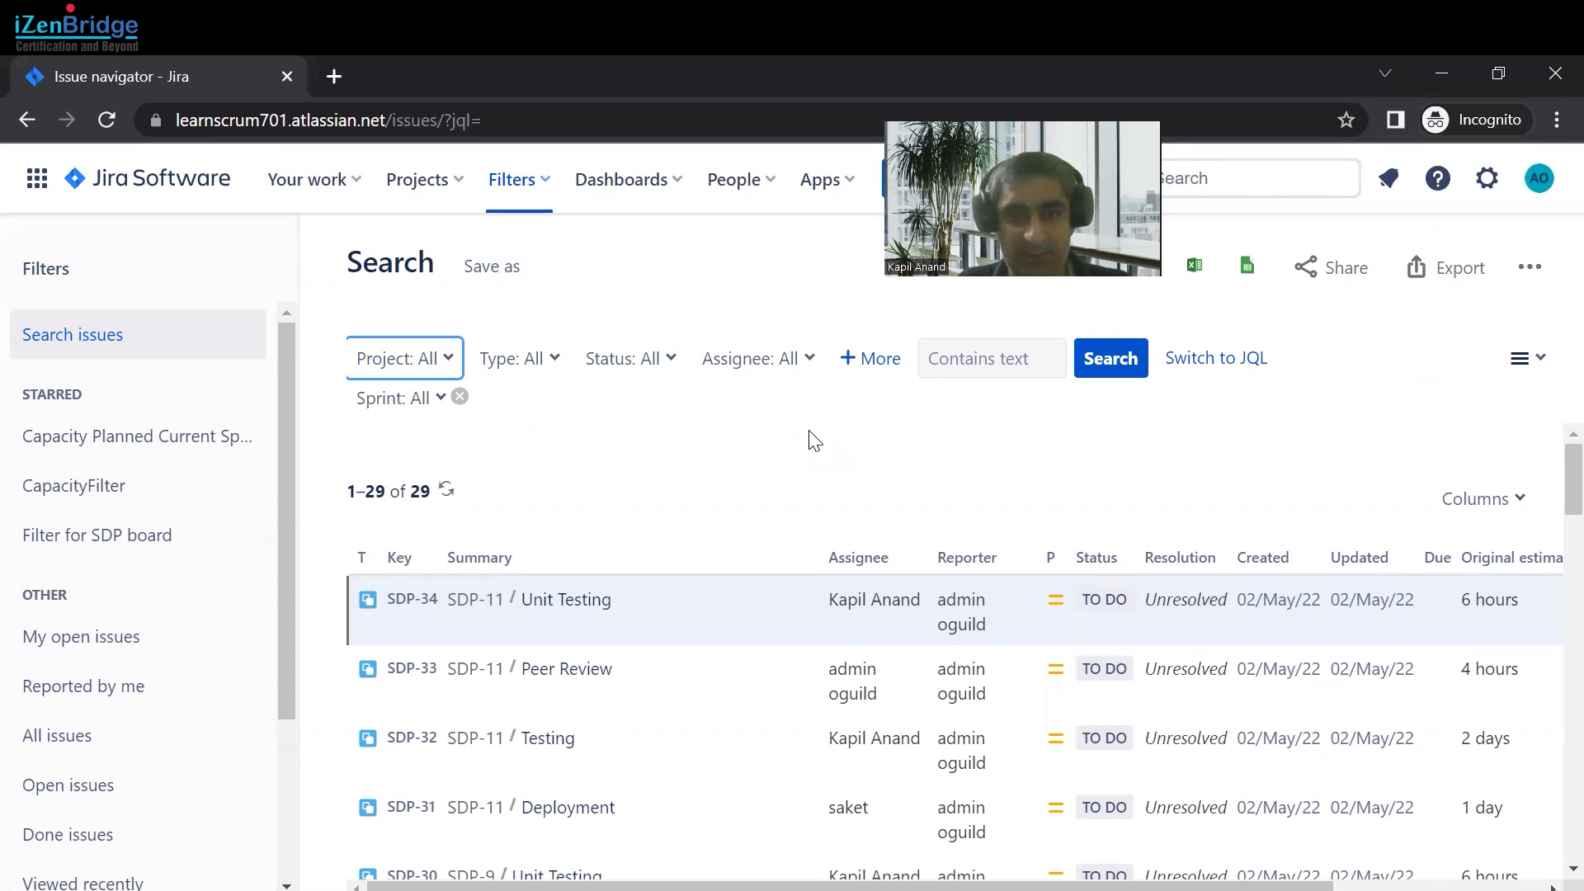
Step: Filter the issues by the Scrum Development Project and the active sprint SDP Sprint 3
left_click(450, 363)
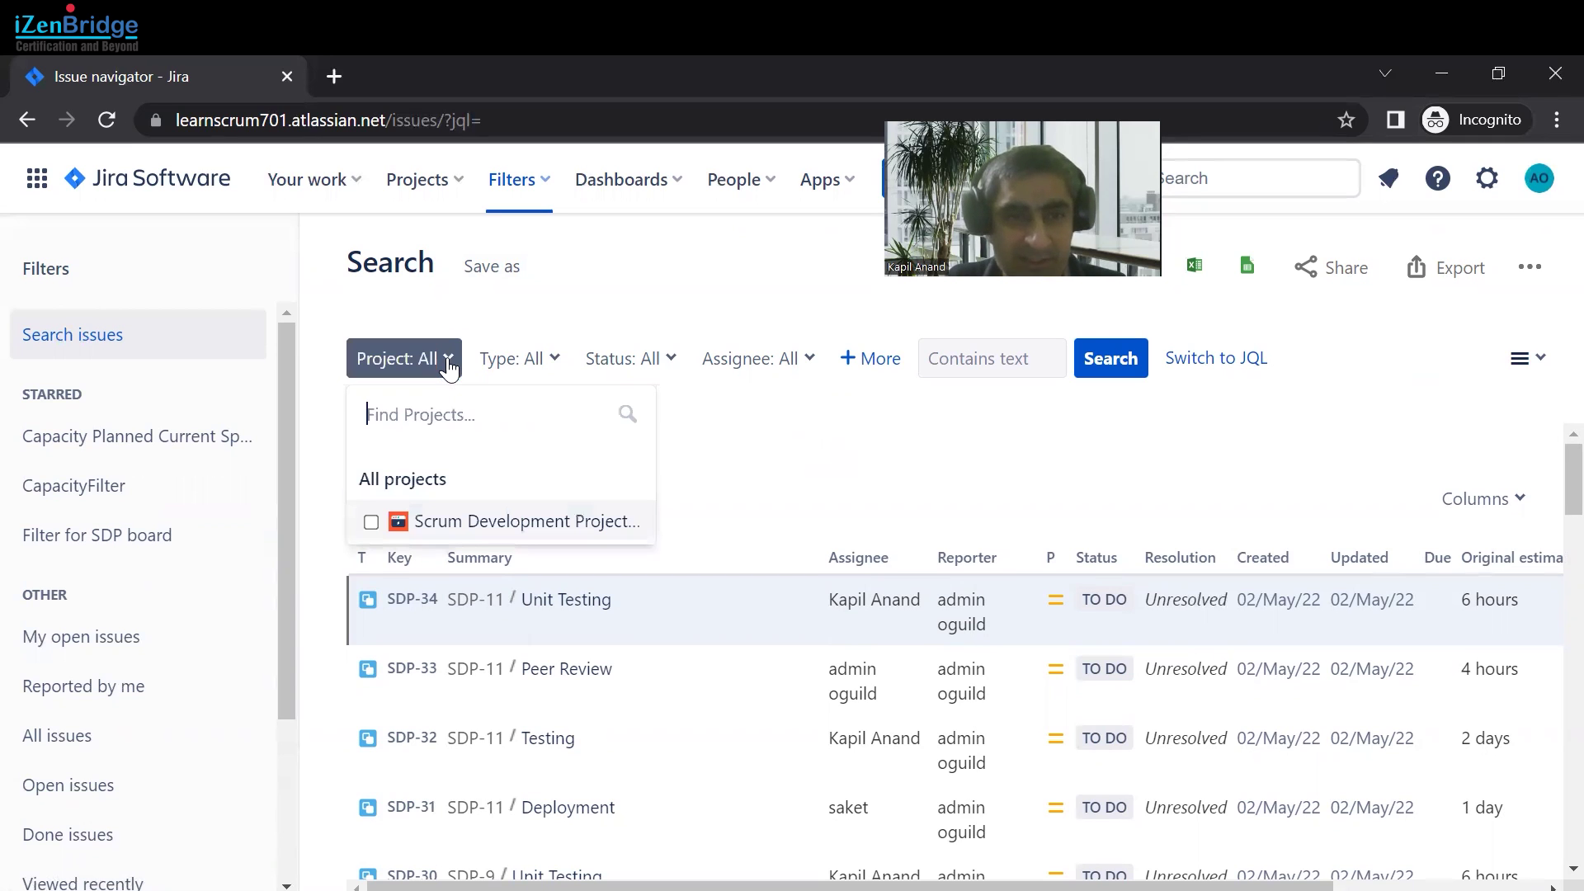
left_click(370, 521)
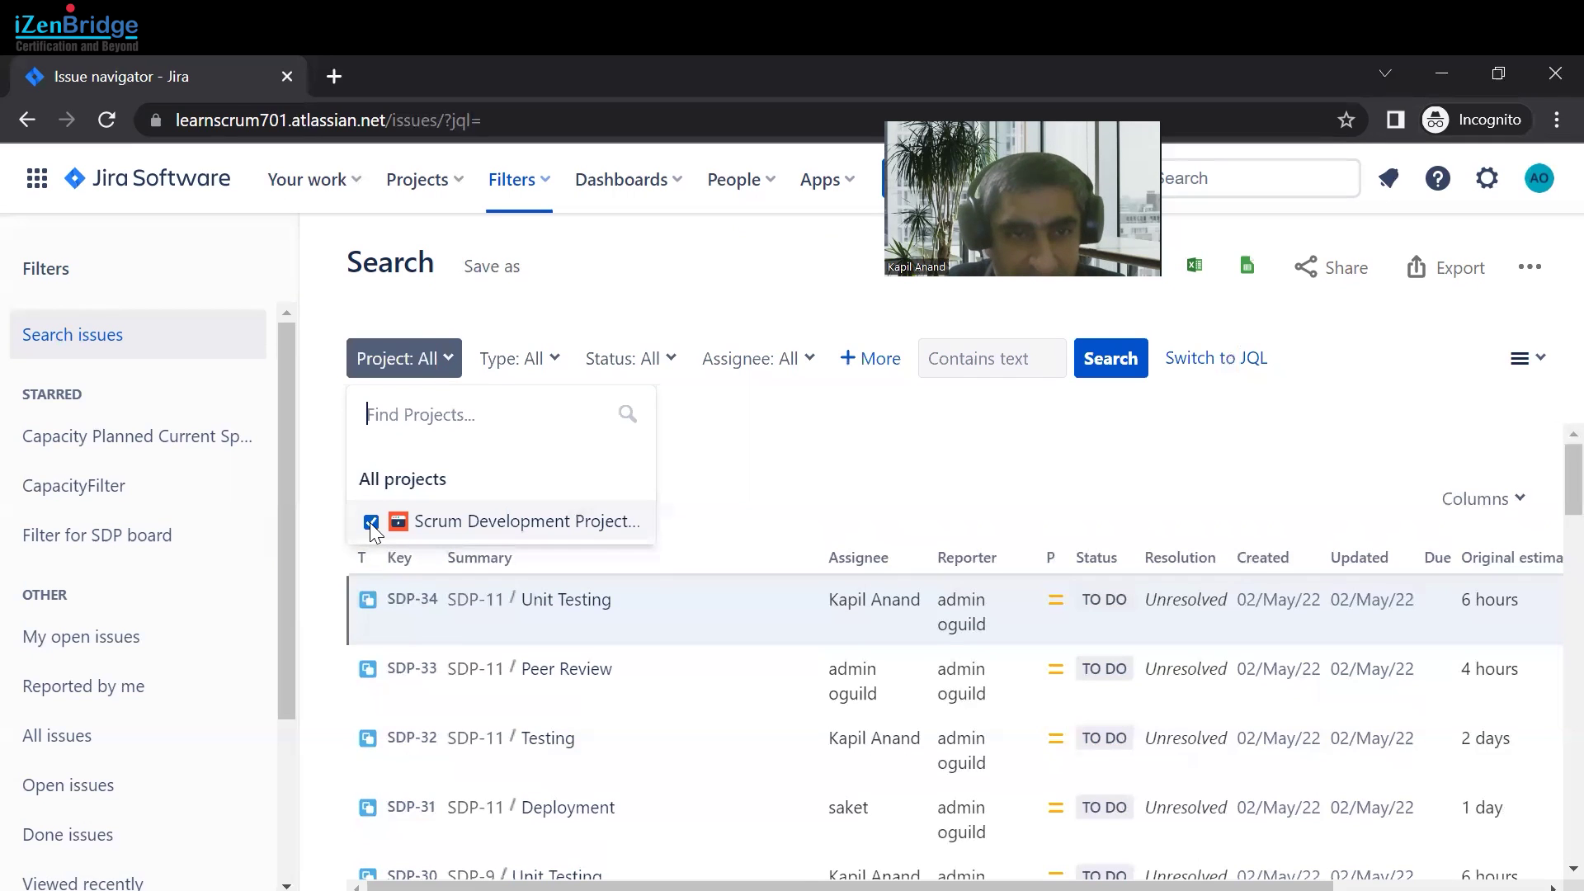
left_click(772, 433)
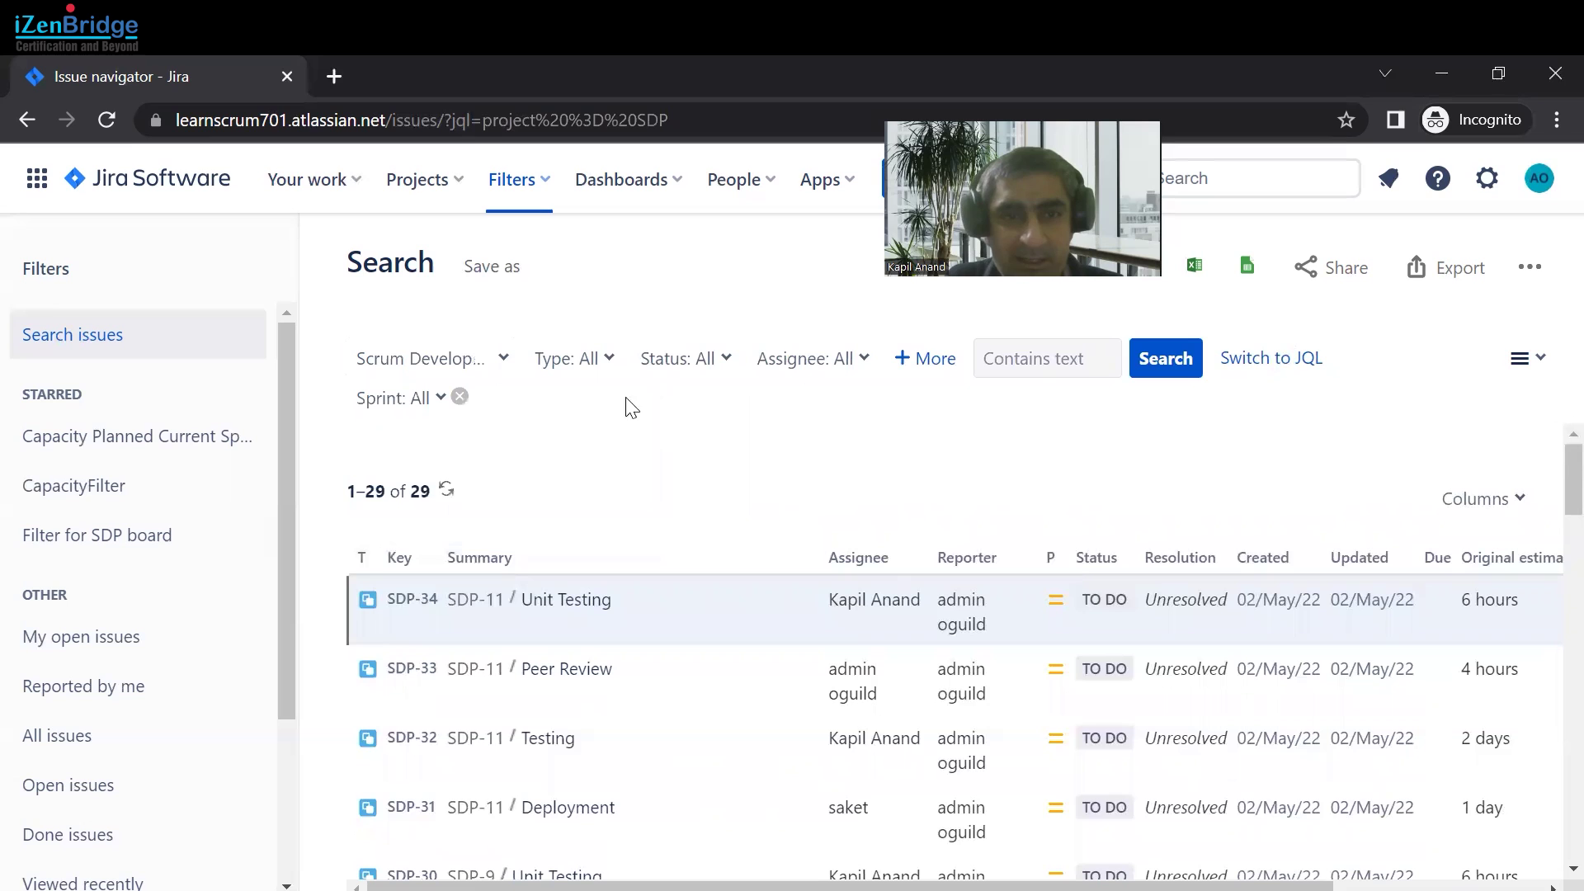
left_click(442, 399)
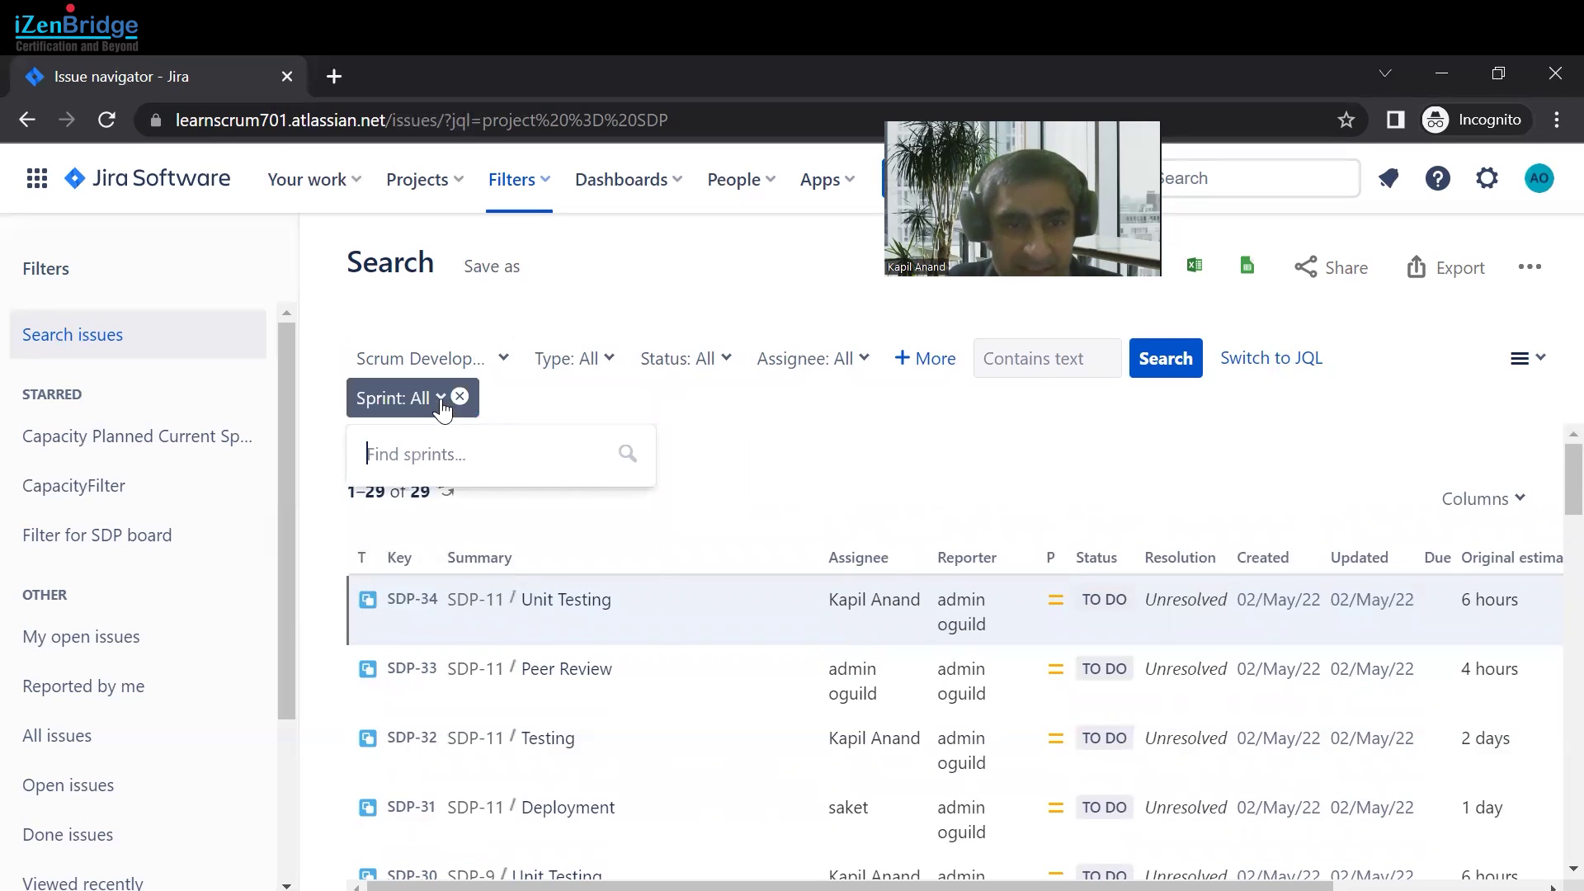
left_click(372, 698)
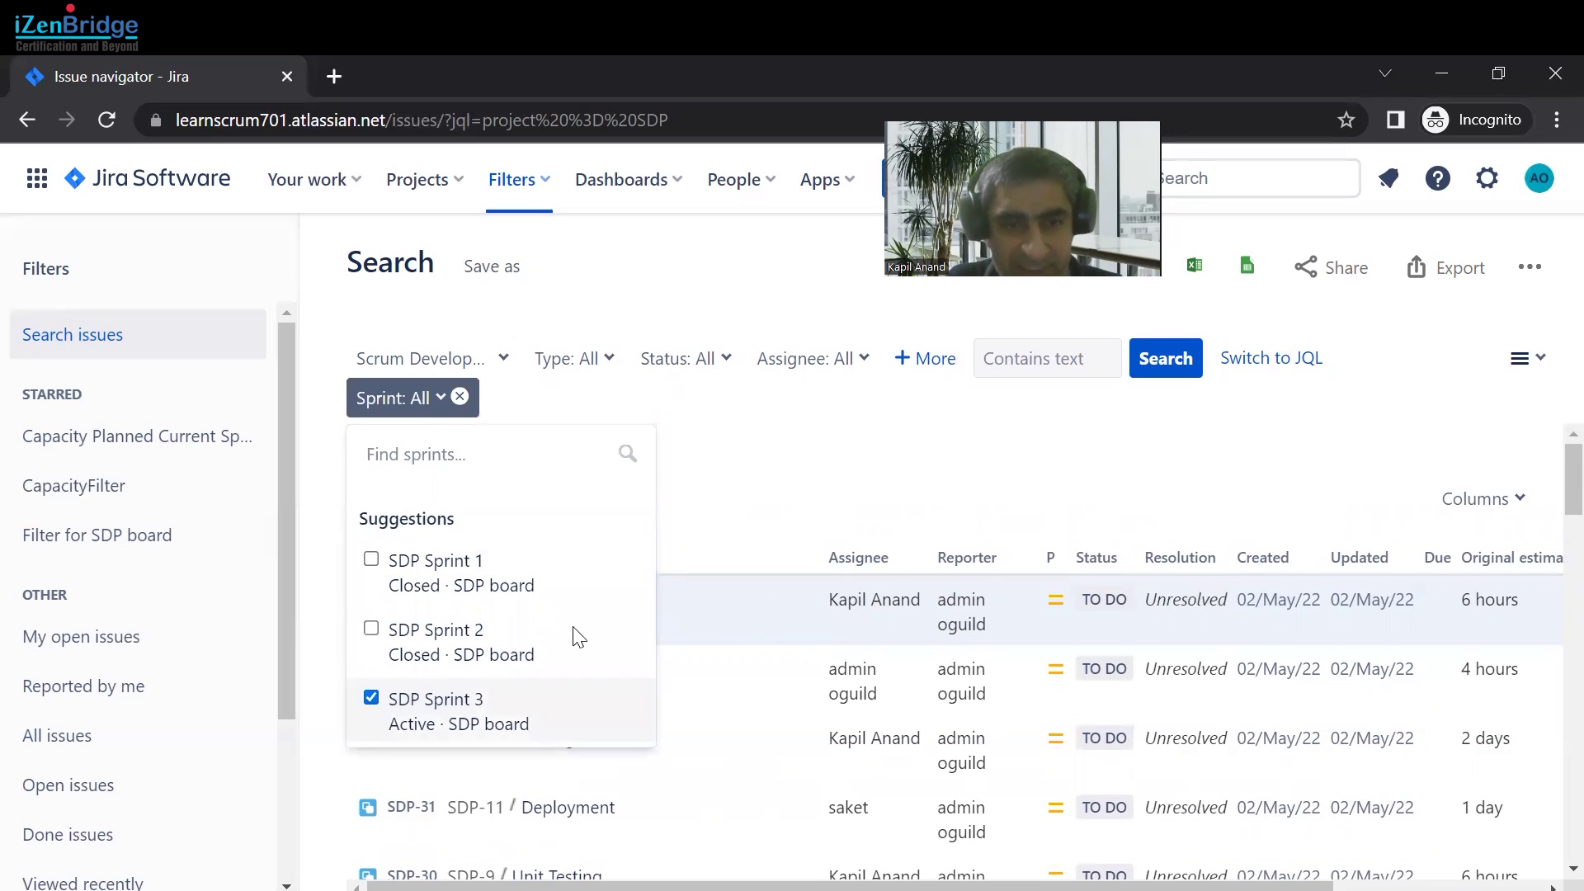
left_click(742, 434)
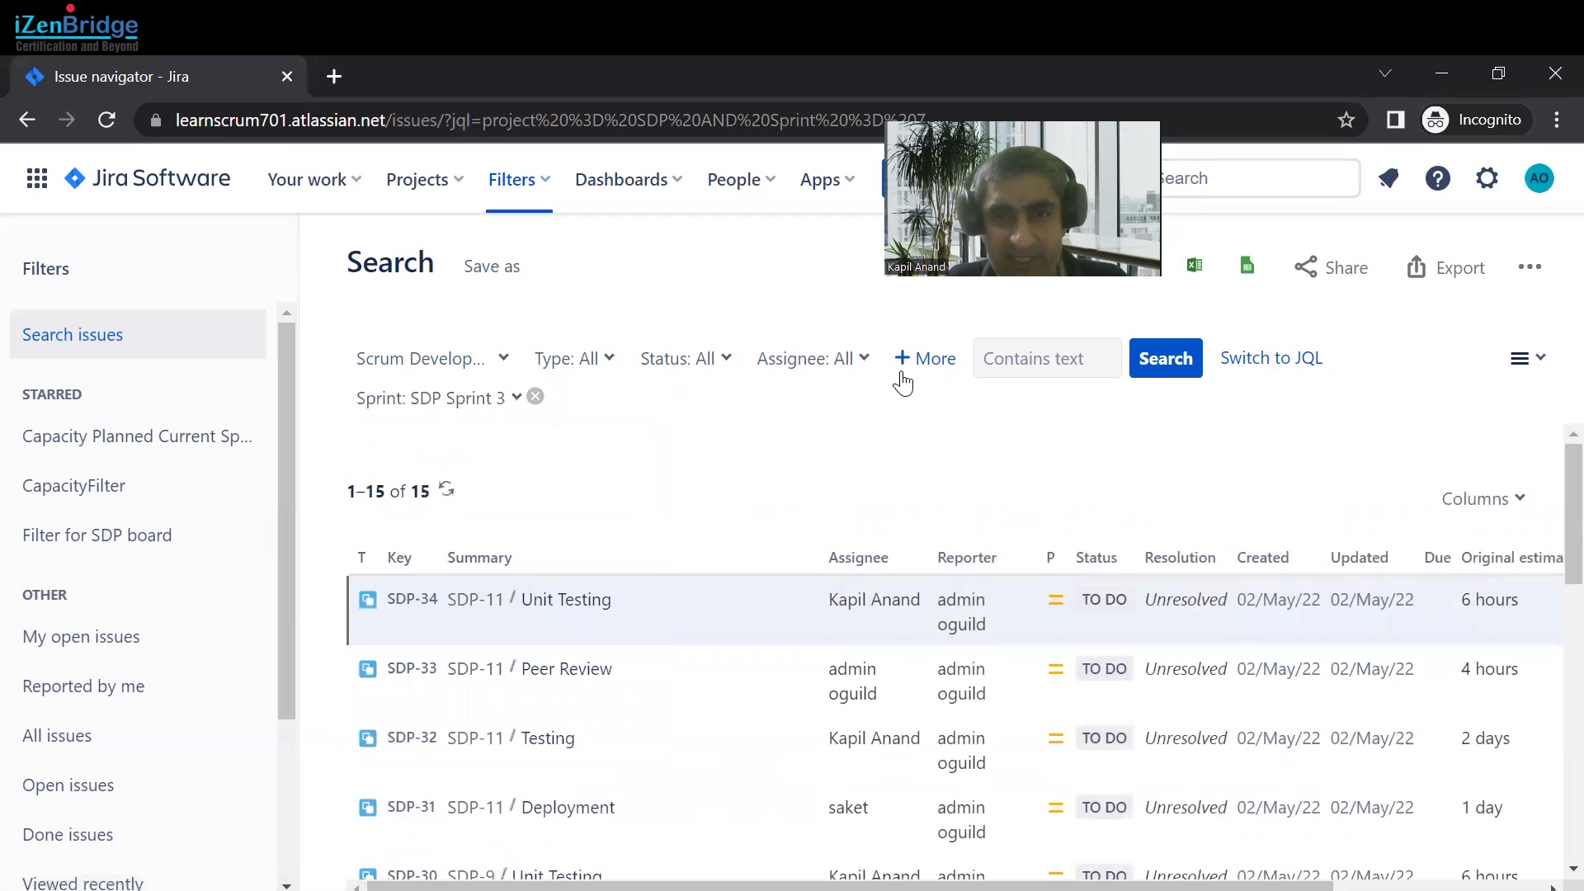
Step: Add an Updated Date criterion to the filter and set it to within the last 5 days
left_click(930, 372)
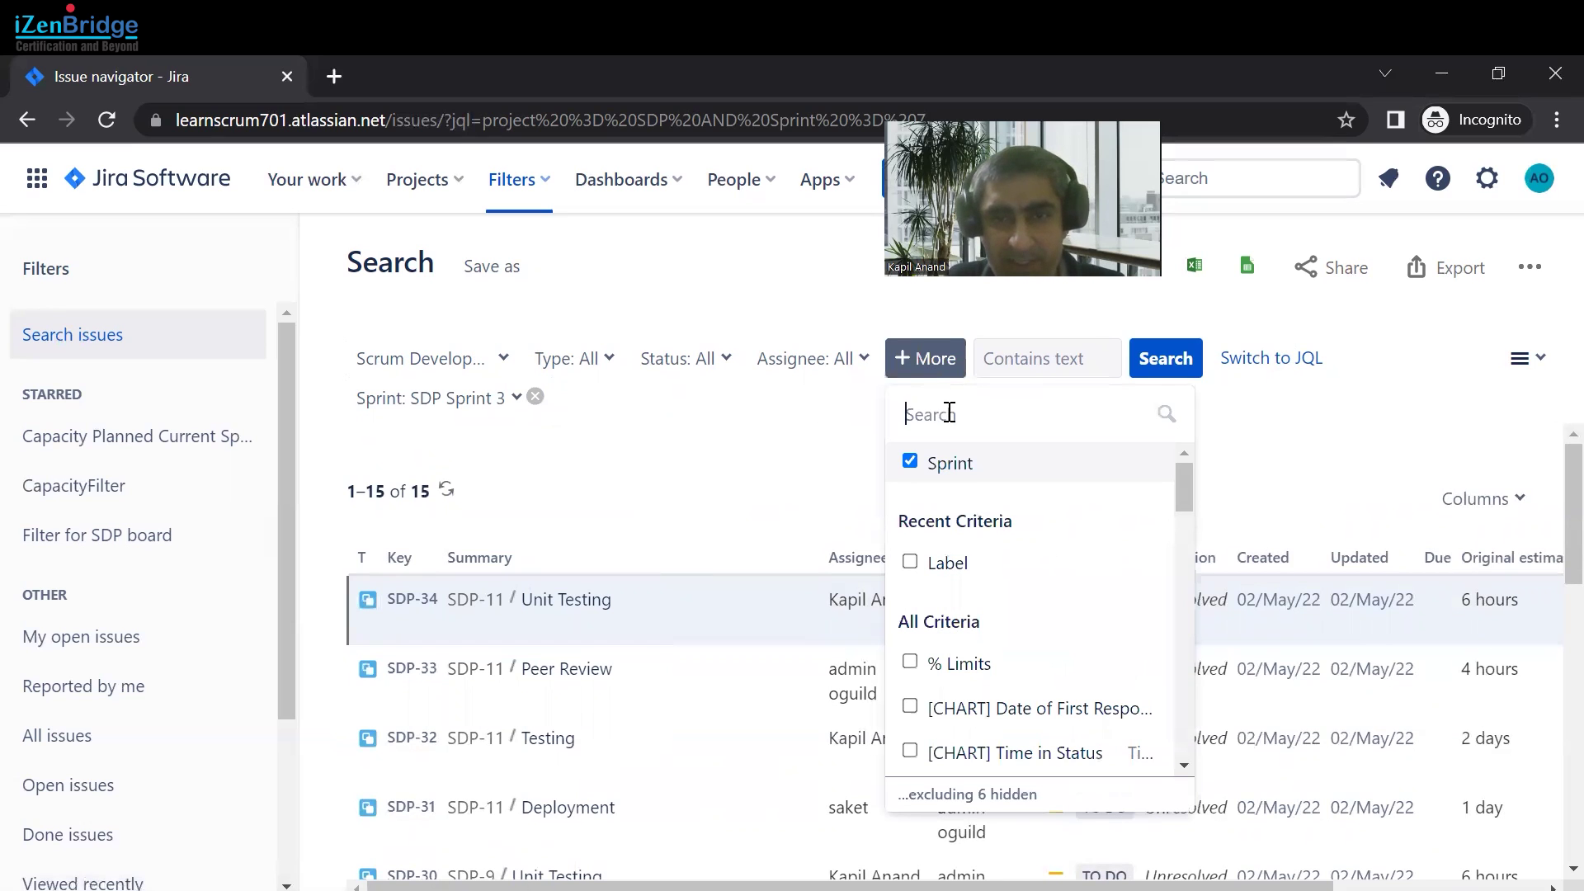
type("upda")
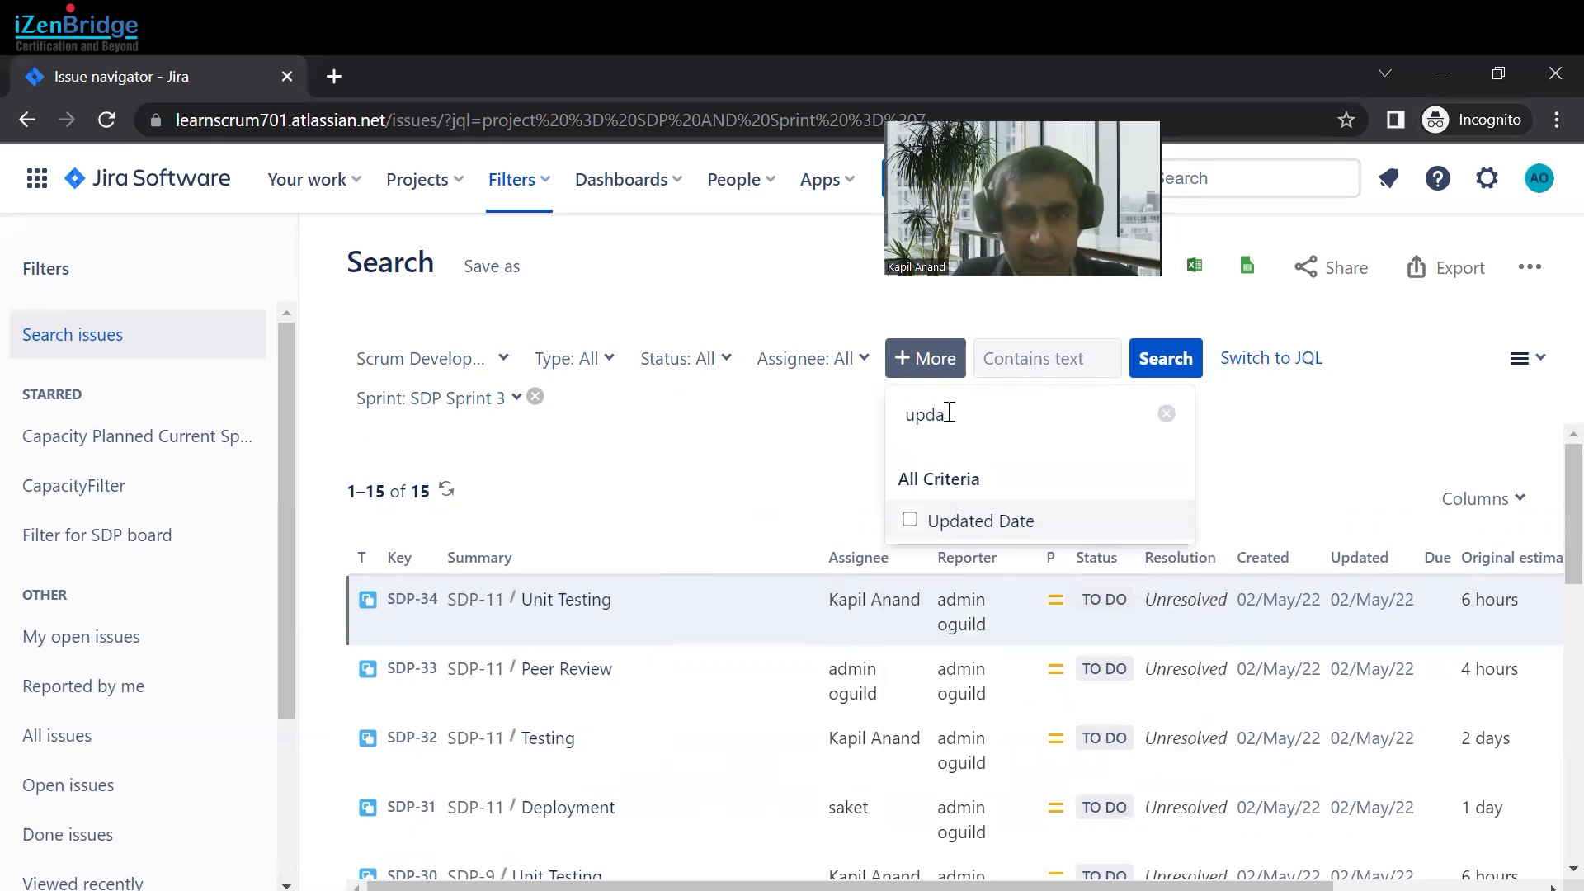
left_click(910, 520)
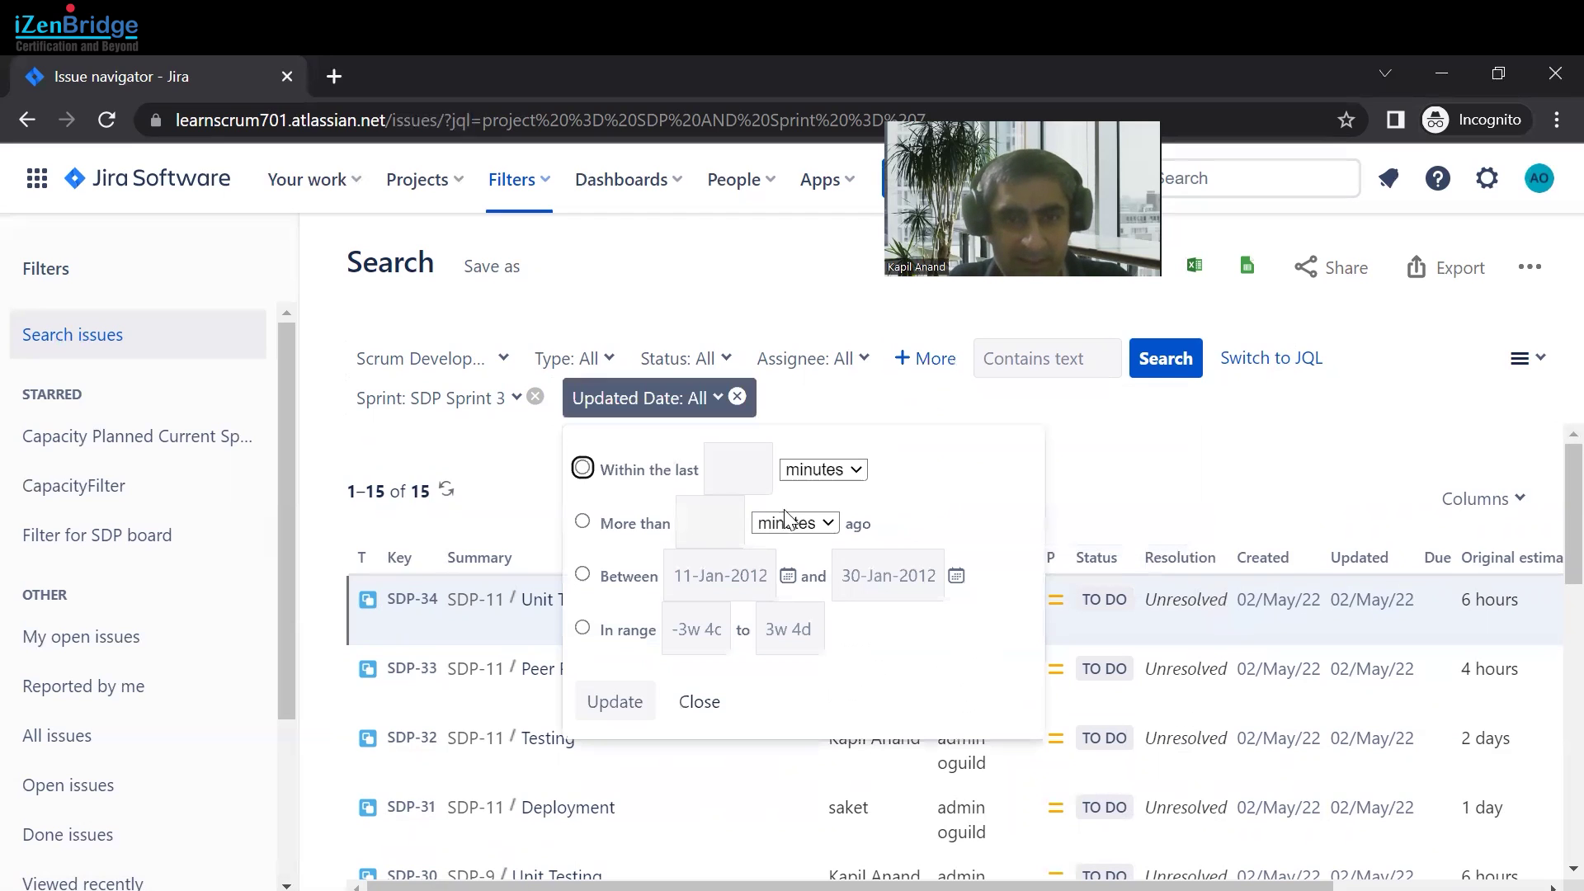
left_click(583, 468)
left_click(723, 464)
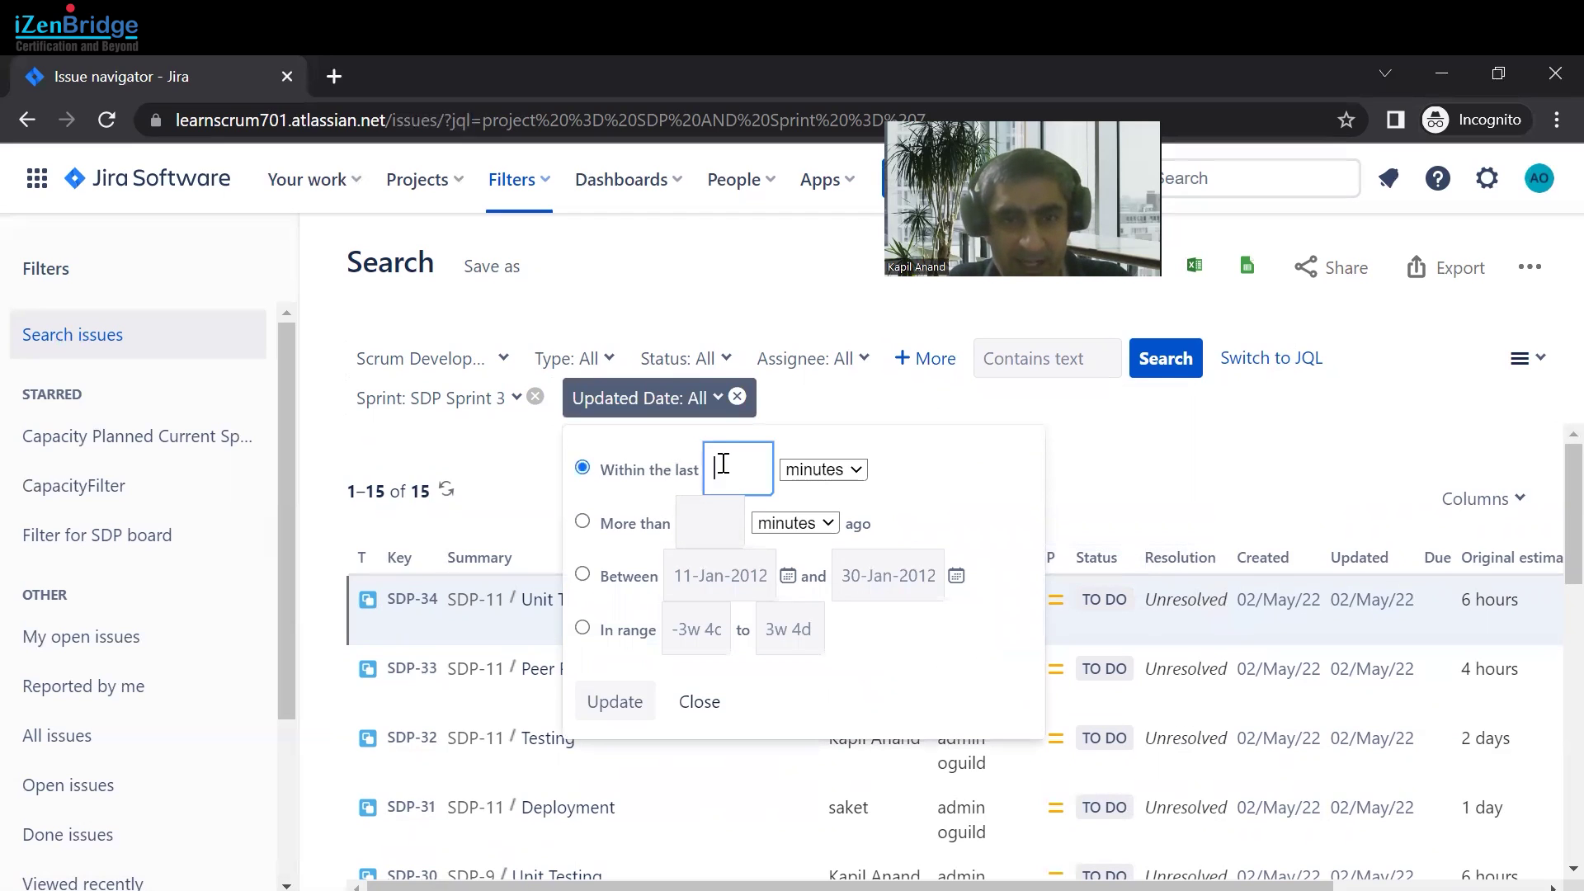
type("5")
left_click(841, 476)
left_click(822, 542)
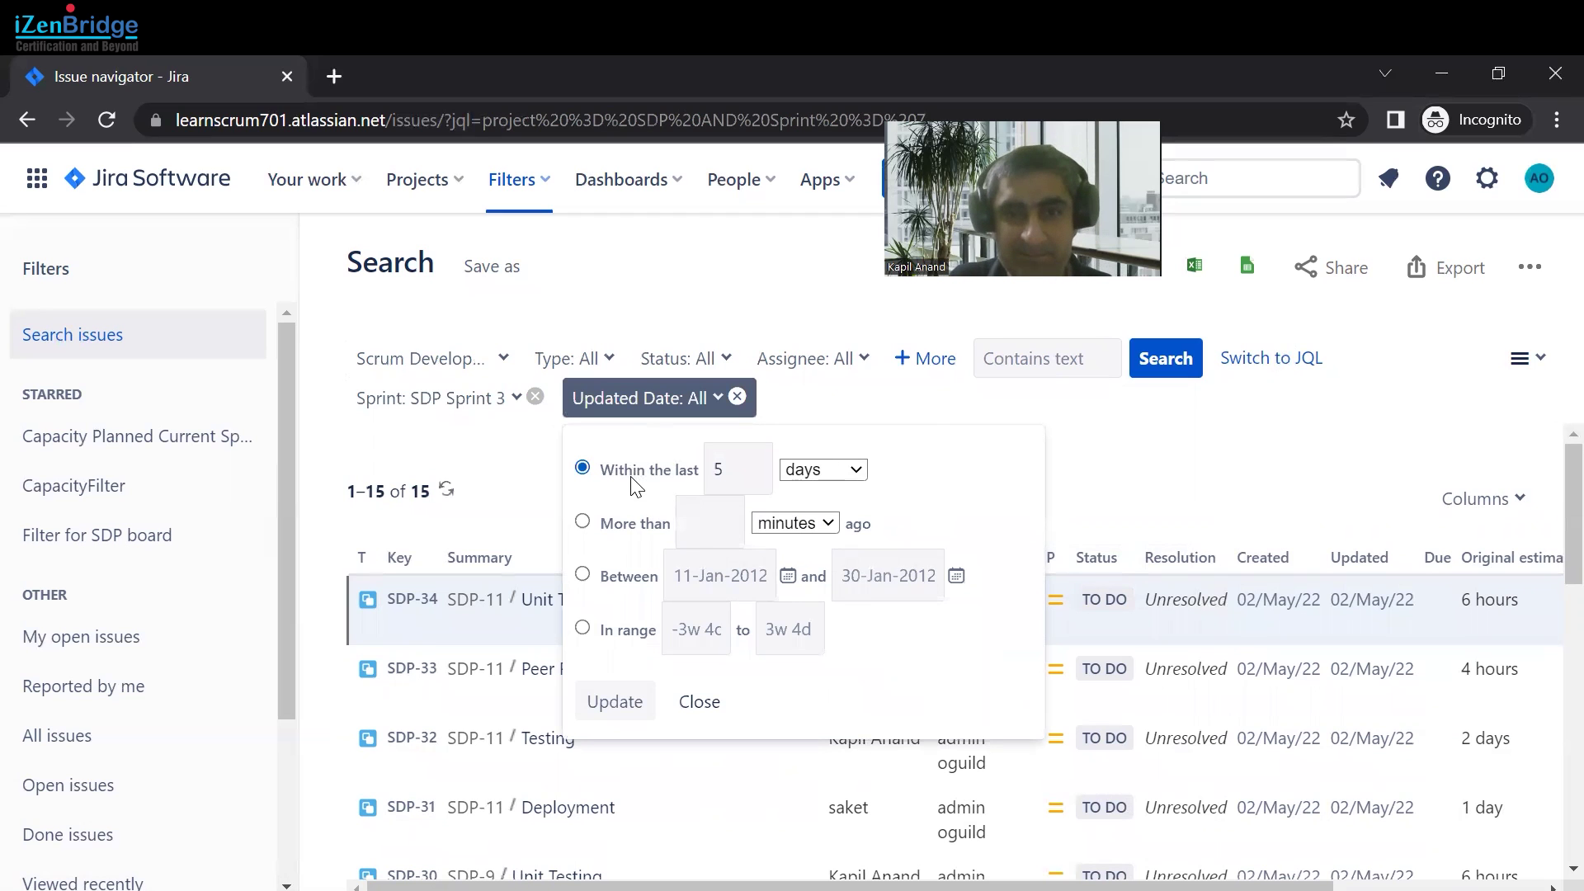
left_click(611, 702)
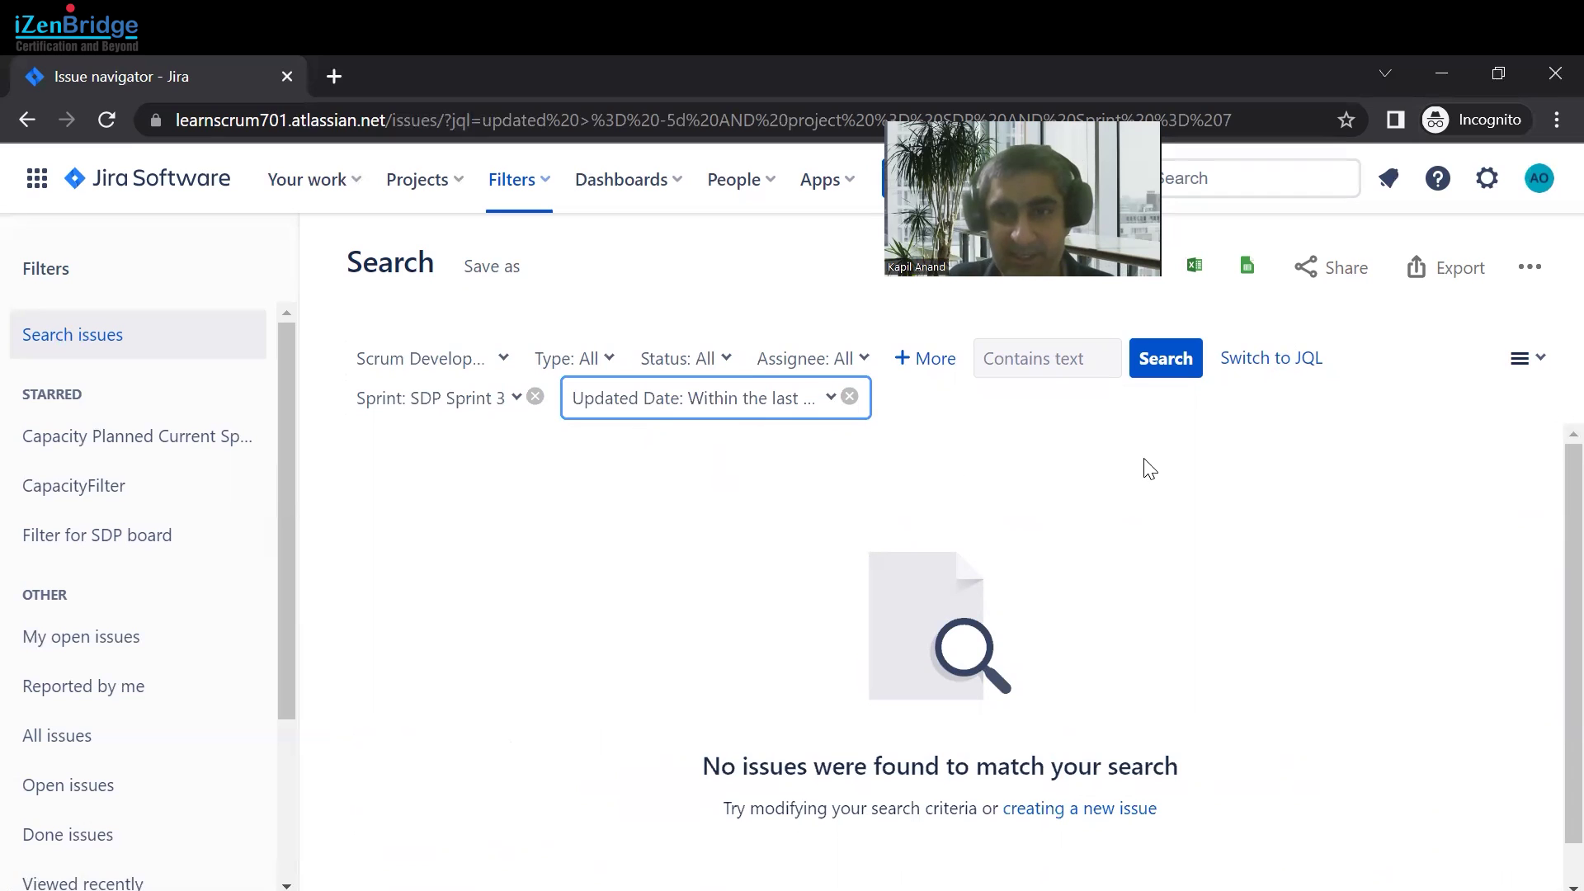
Step: Change the search in JQL to updated <= -5d AND project = SDP AND Sprint in openSPrints() and run it
left_click(1290, 365)
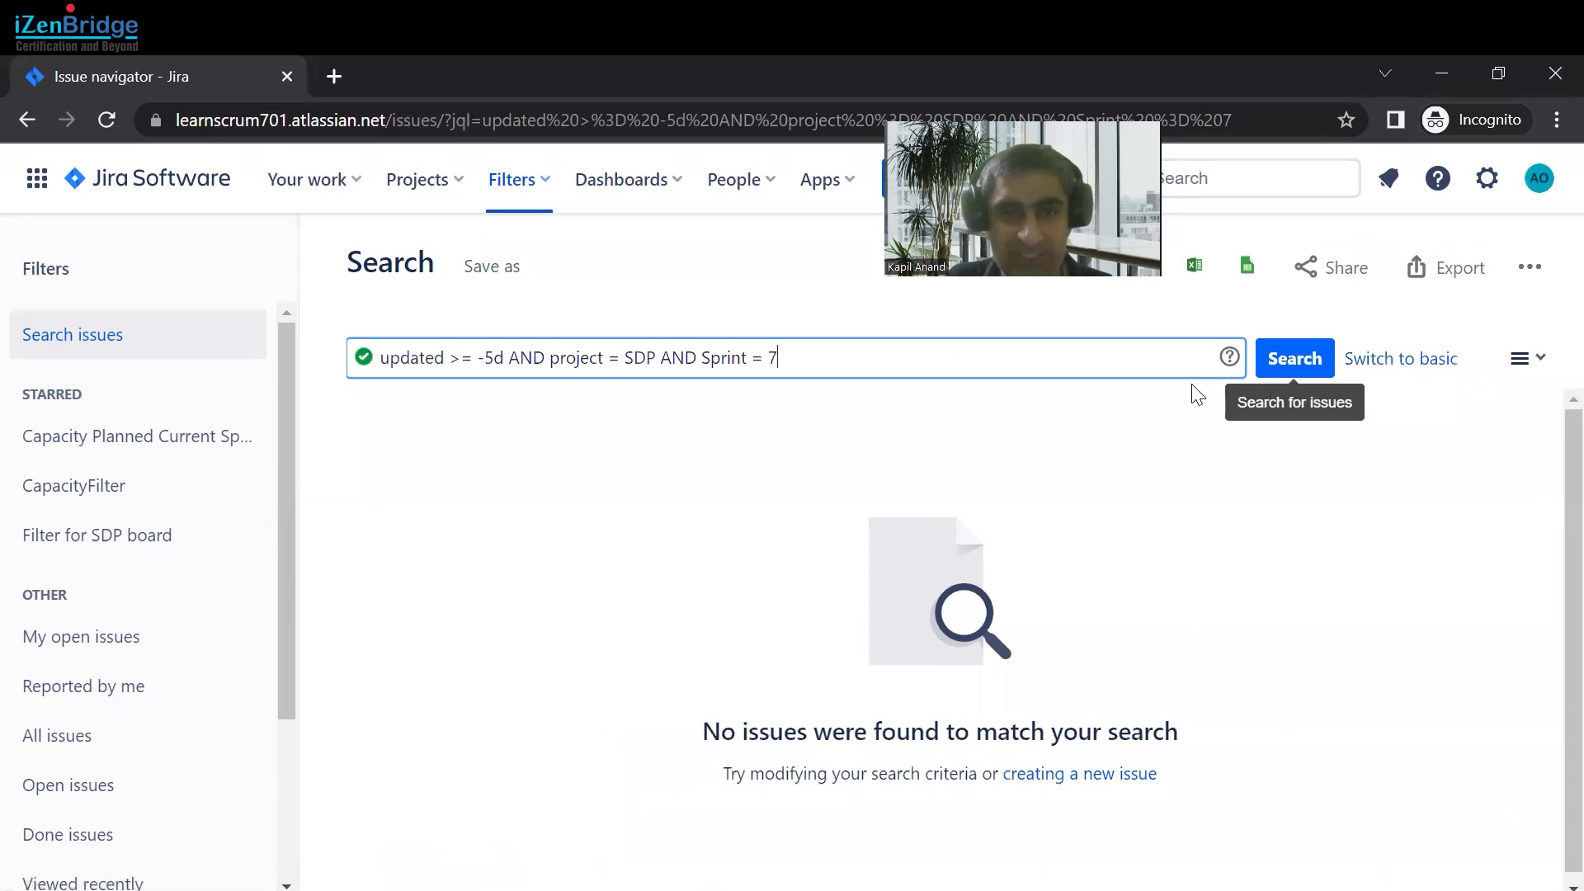
double_click(456, 356)
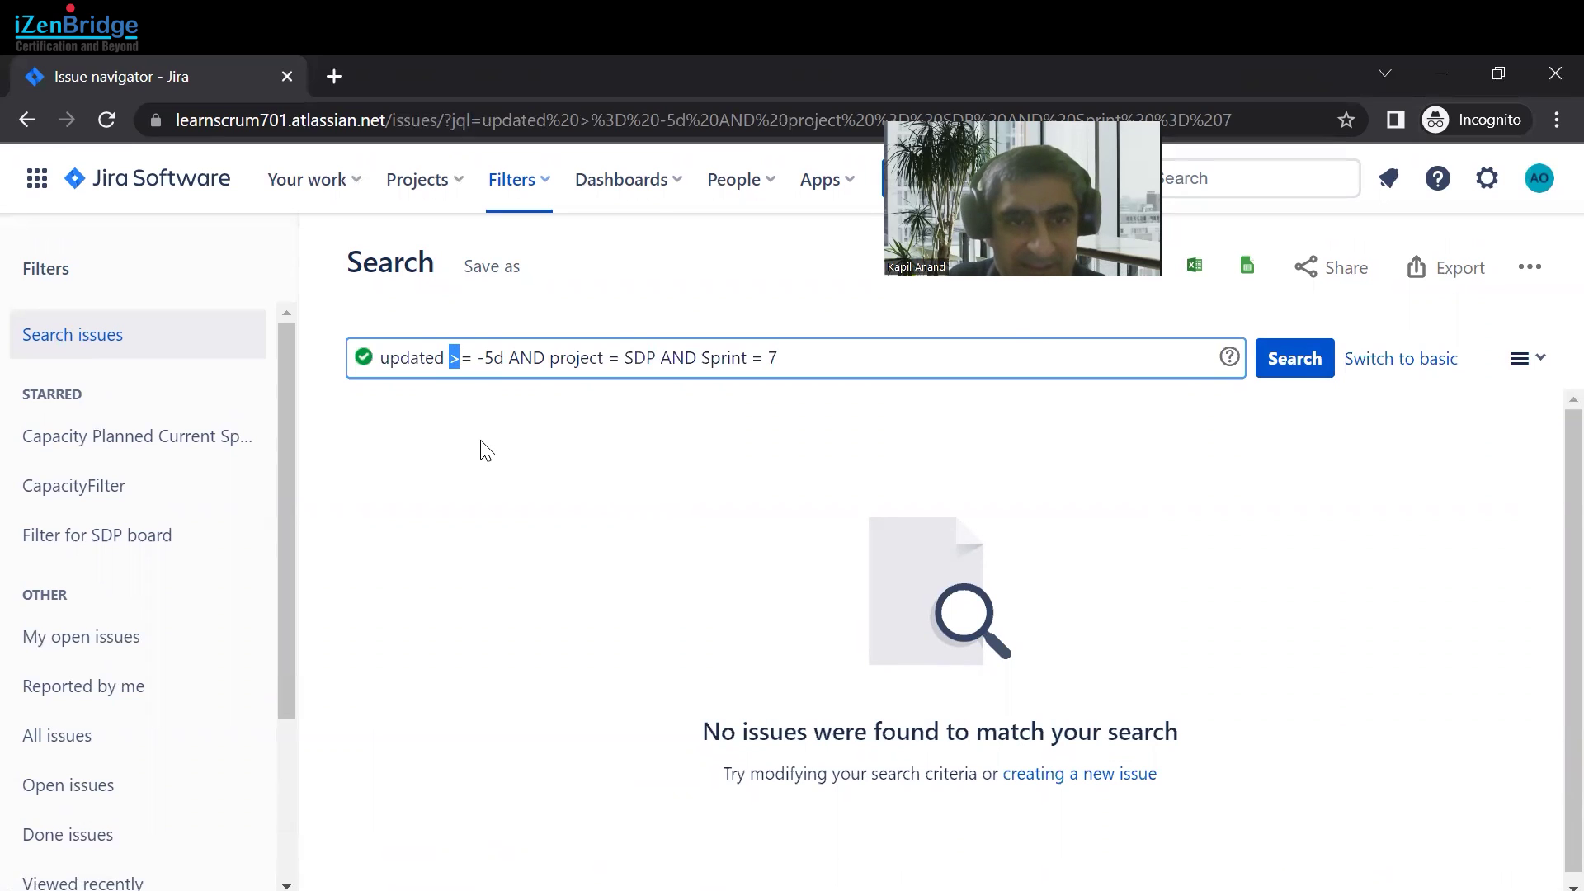
type("<")
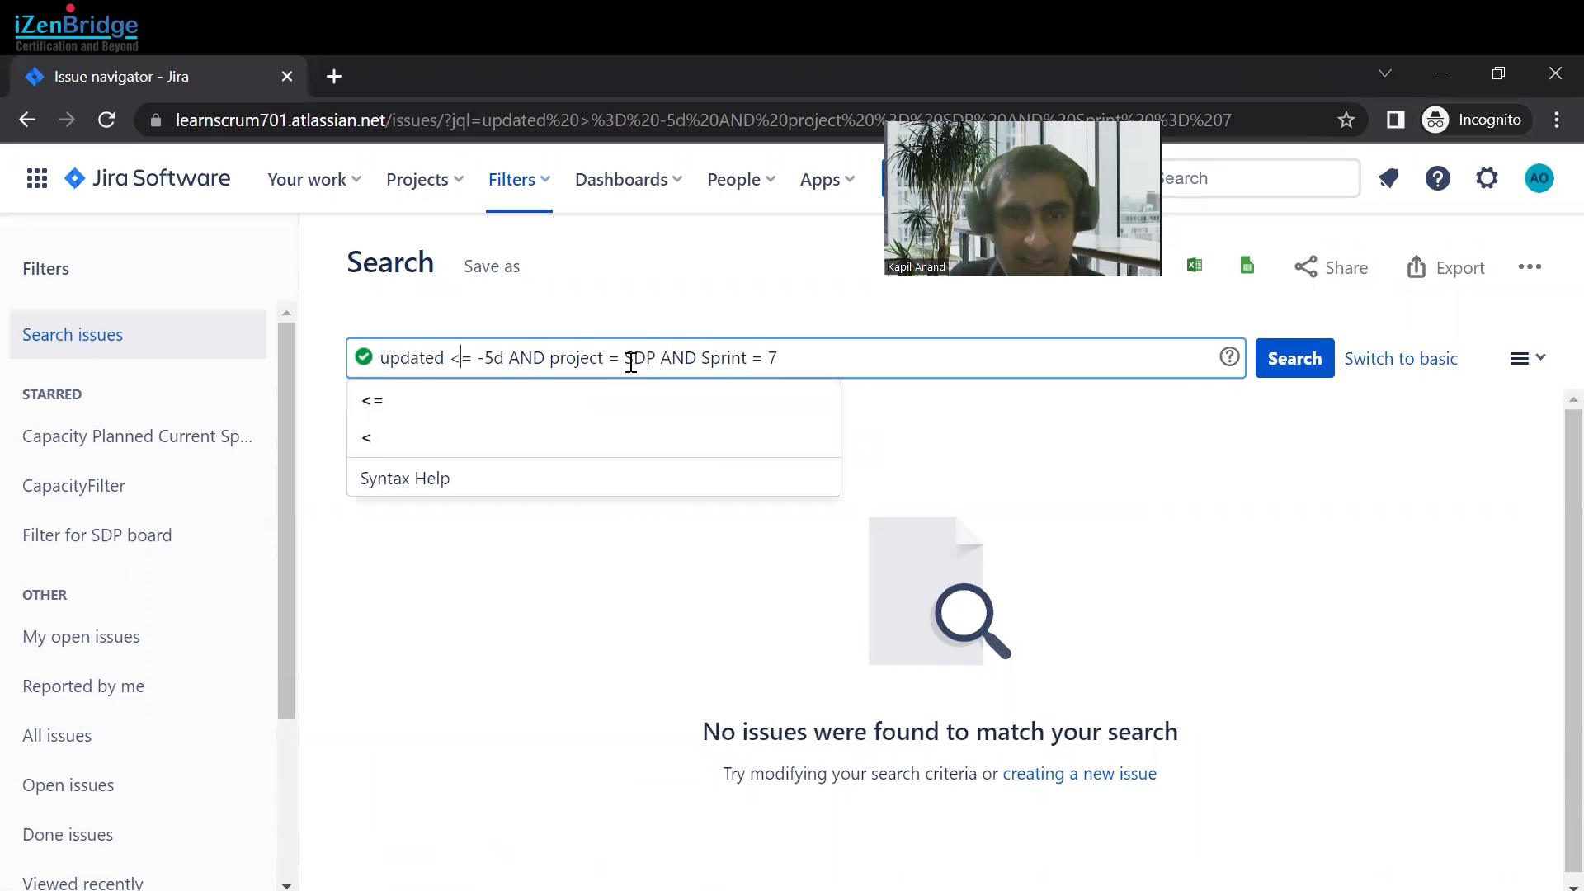
left_click_drag(752, 357, 813, 356)
type("in open")
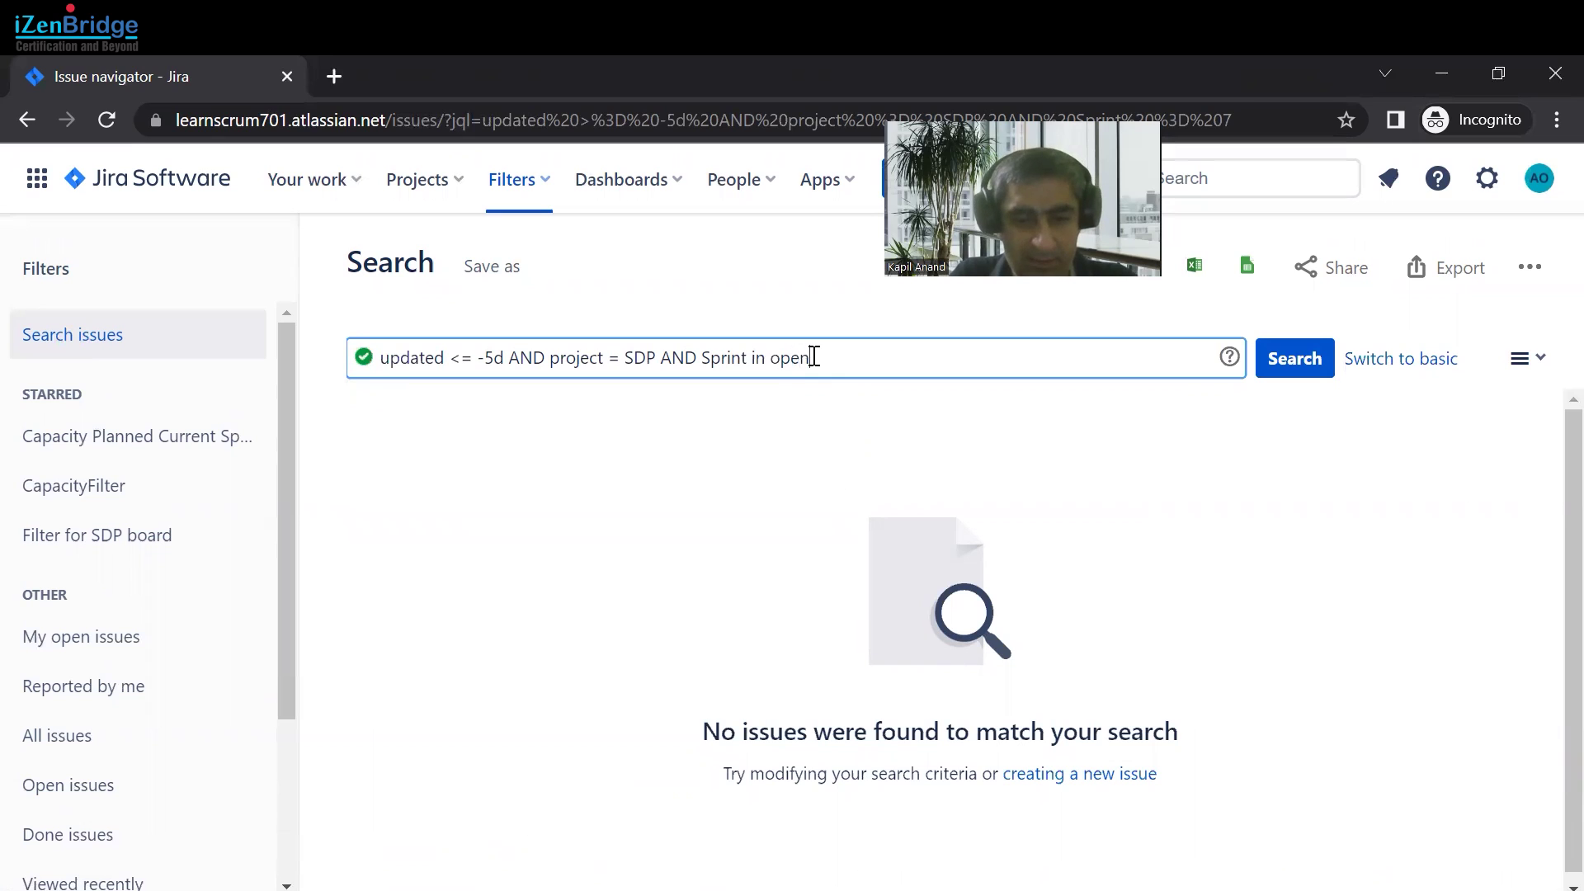
type("SPrints()")
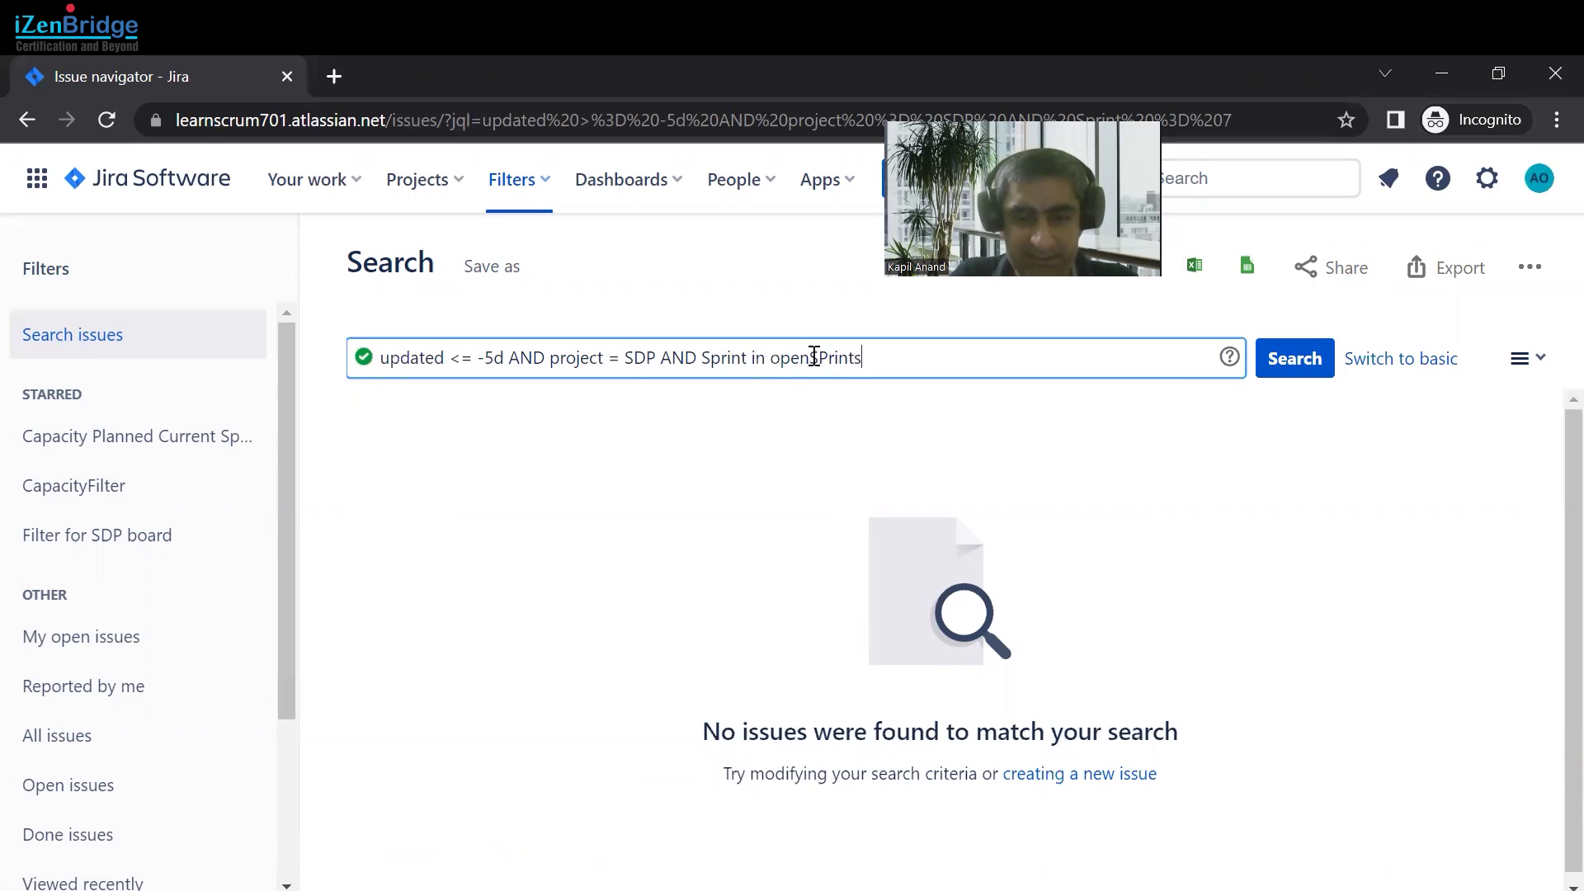
left_click(1305, 369)
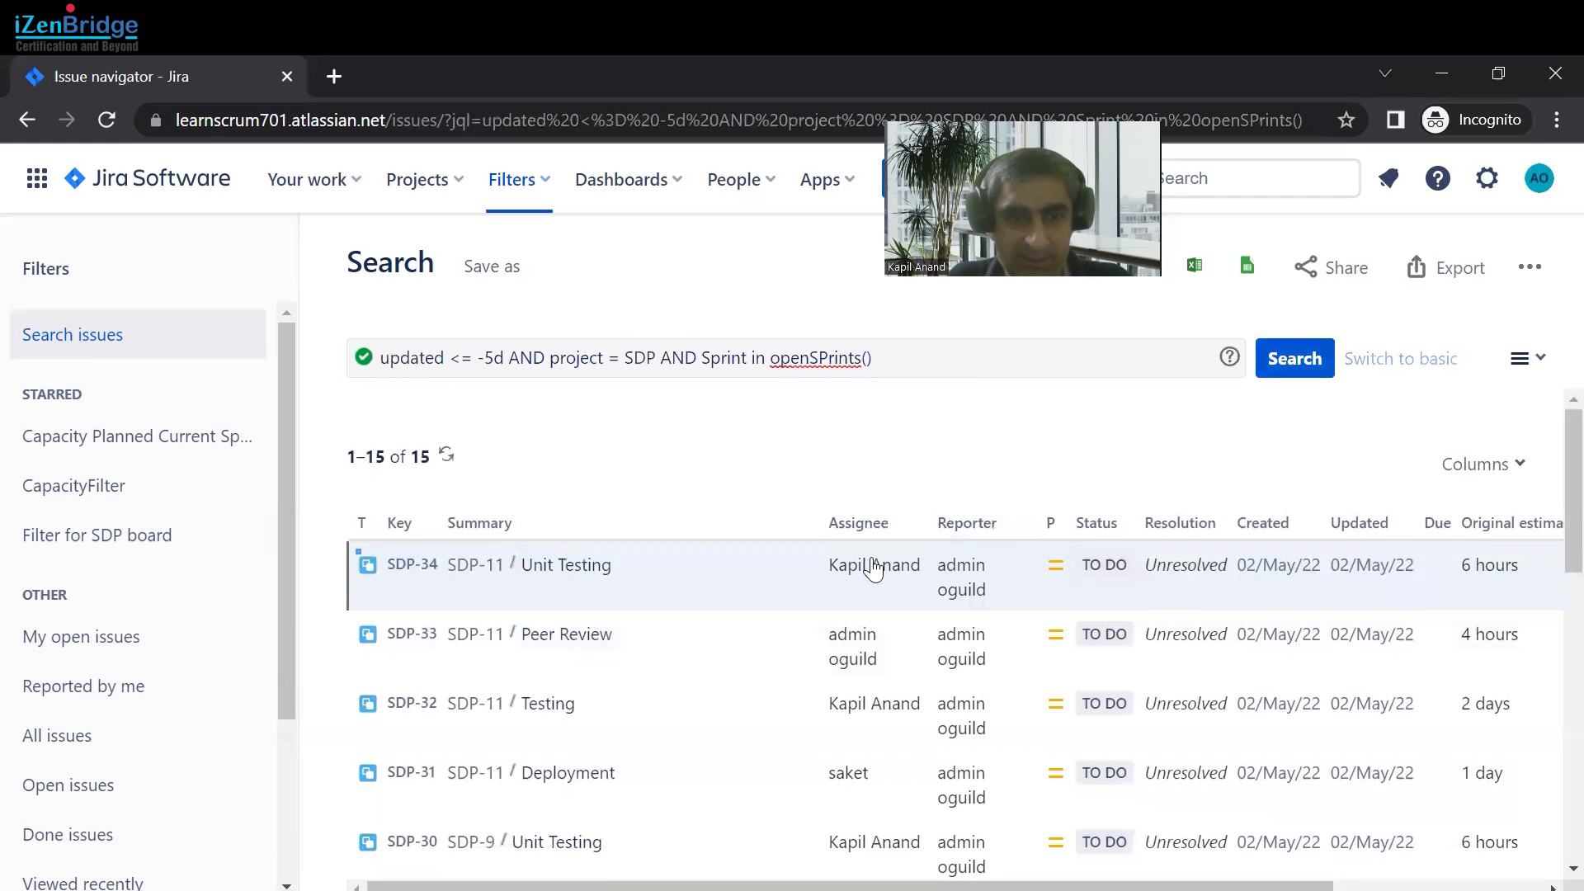
Step: Look through the returned issues and examine their Updated dates
scroll(719, 555, "down", 4)
scroll(719, 555, "up", 4)
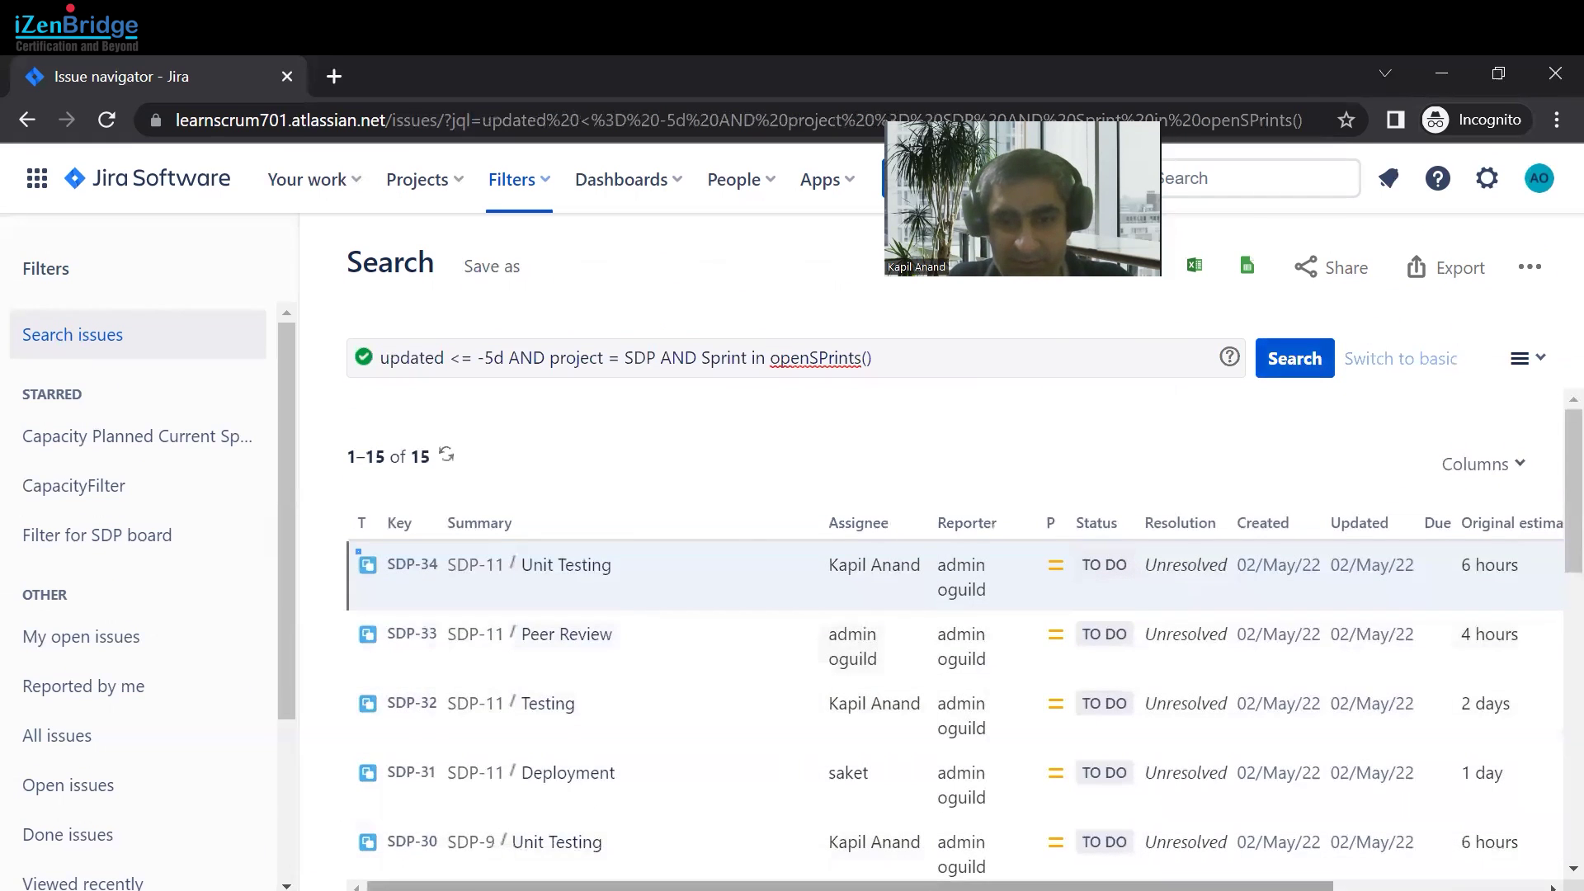
left_click_drag(907, 885, 1118, 886)
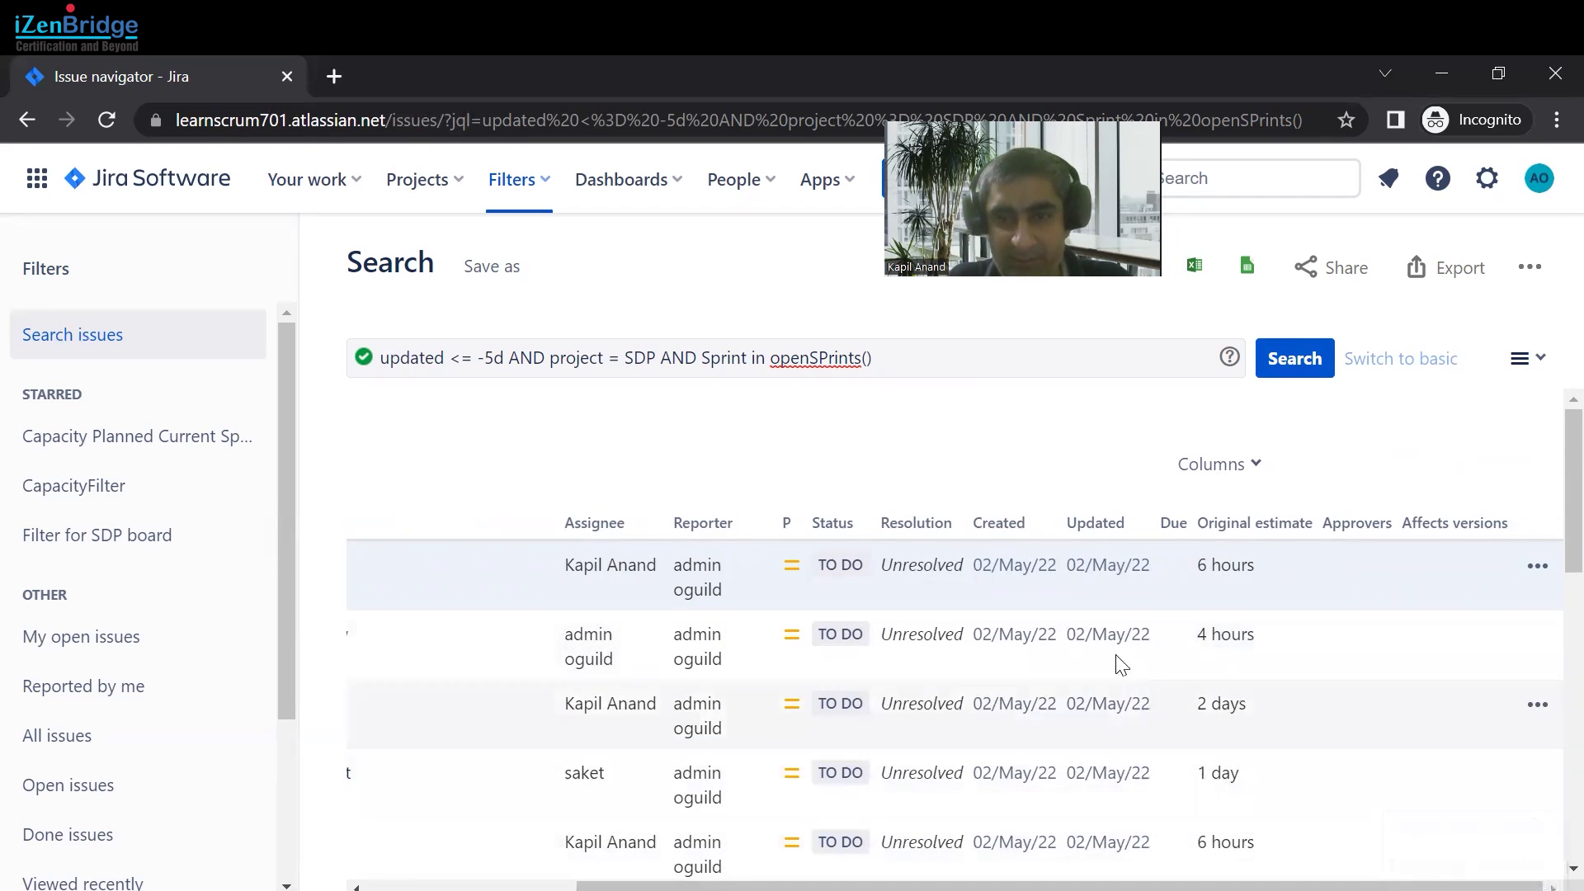
scroll(1099, 591, "down", 2)
scroll(1099, 591, "down", 5)
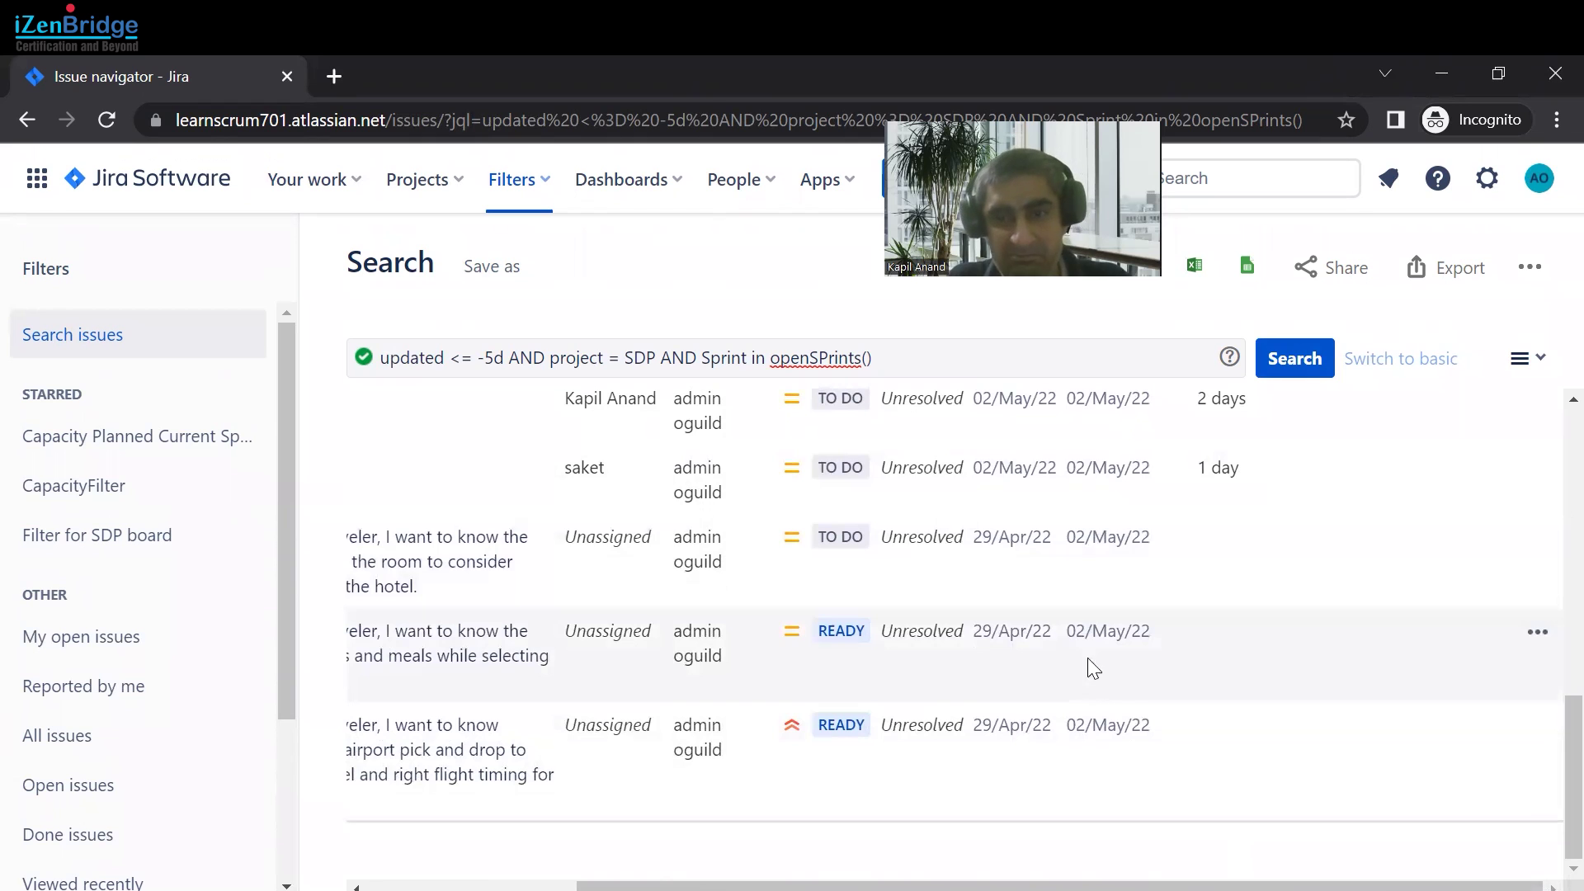
scroll(1088, 630, "up", 1)
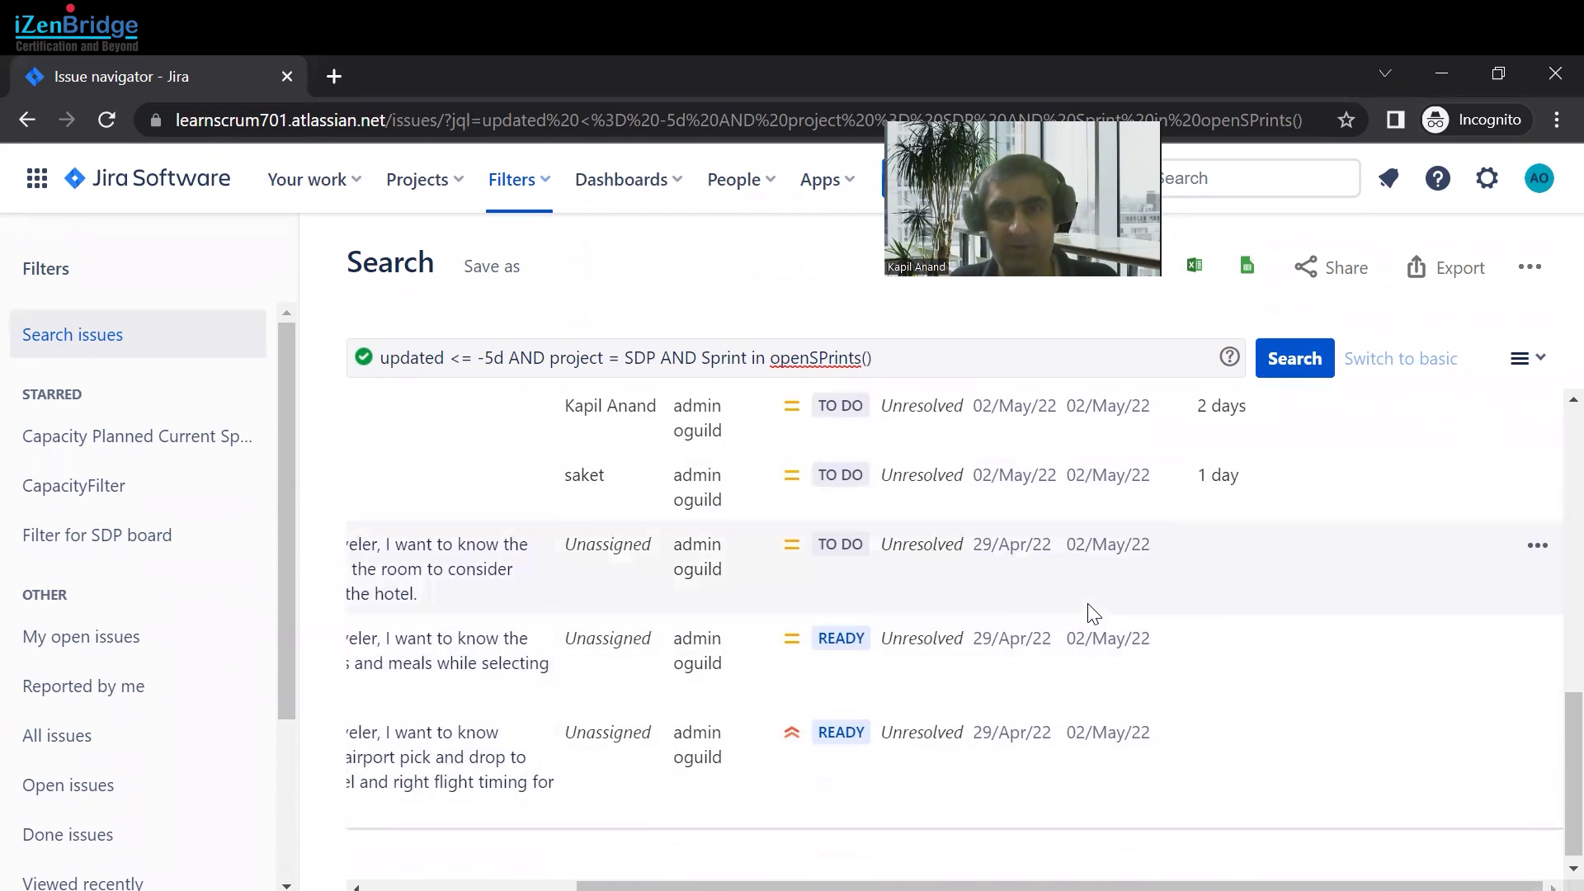
scroll(1094, 613, "up", 4)
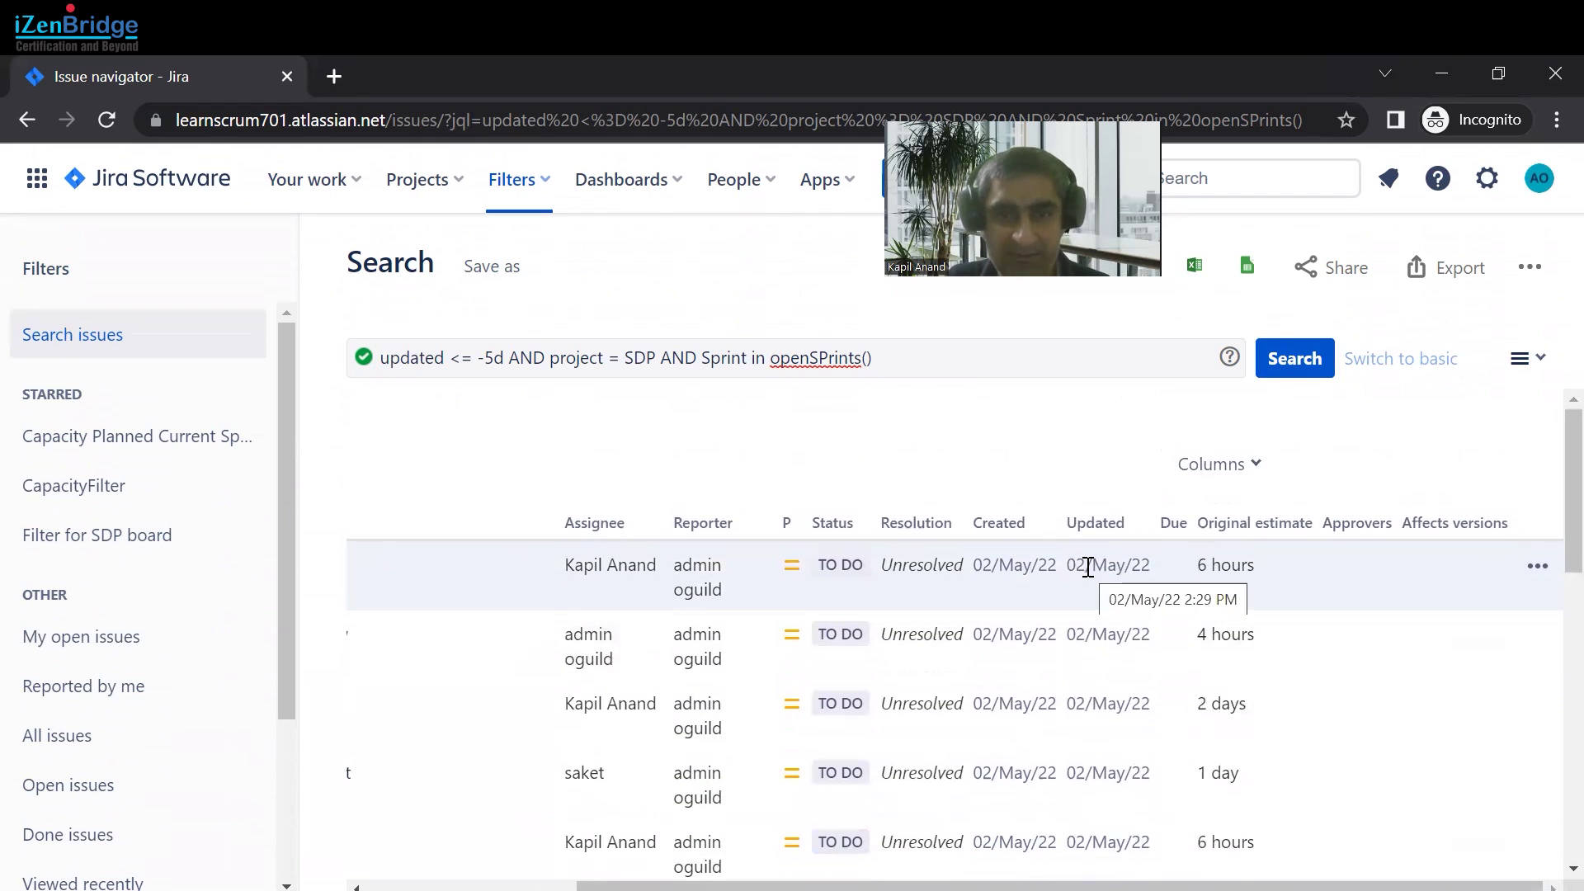
left_click_drag(1469, 885, 1238, 885)
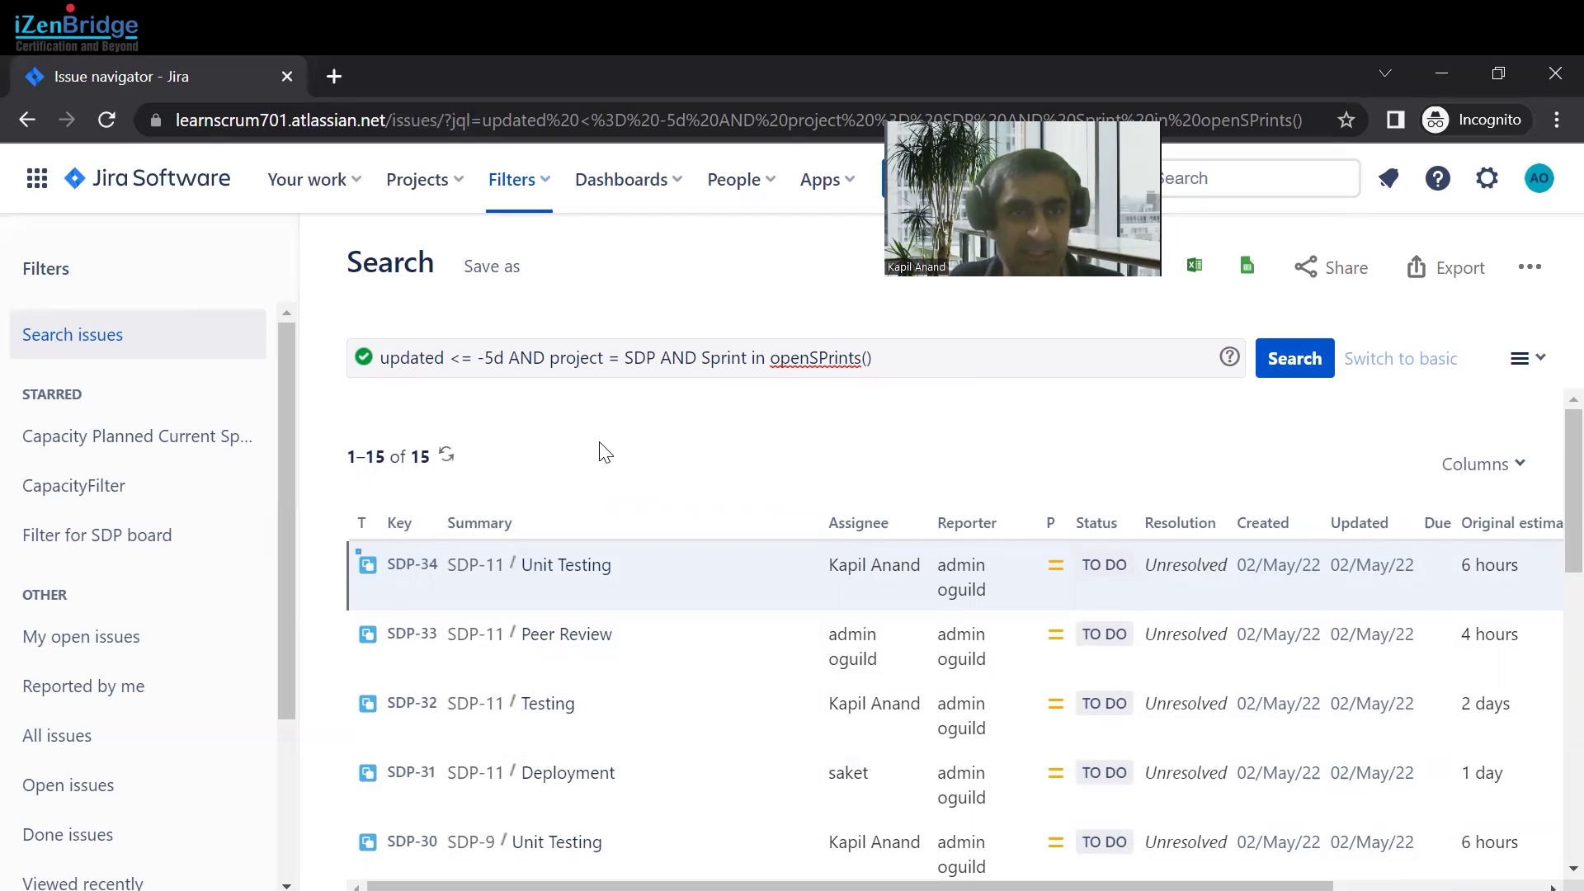
left_click(350, 93)
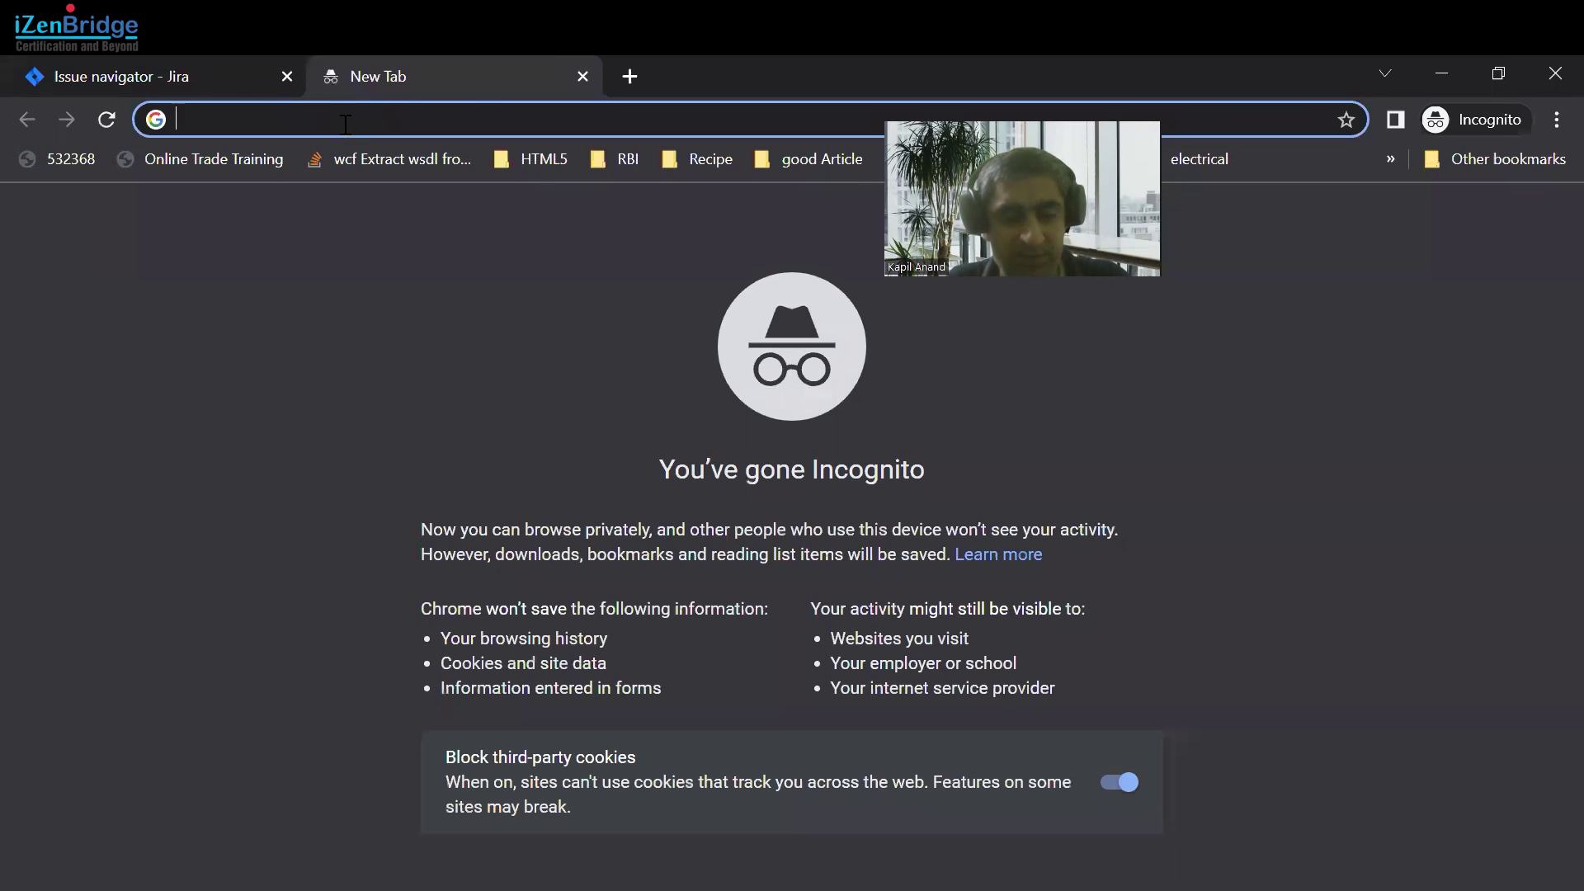
type("https://www.atlassian.com/software/jira/guides/expand-jira/jql#visualize-results")
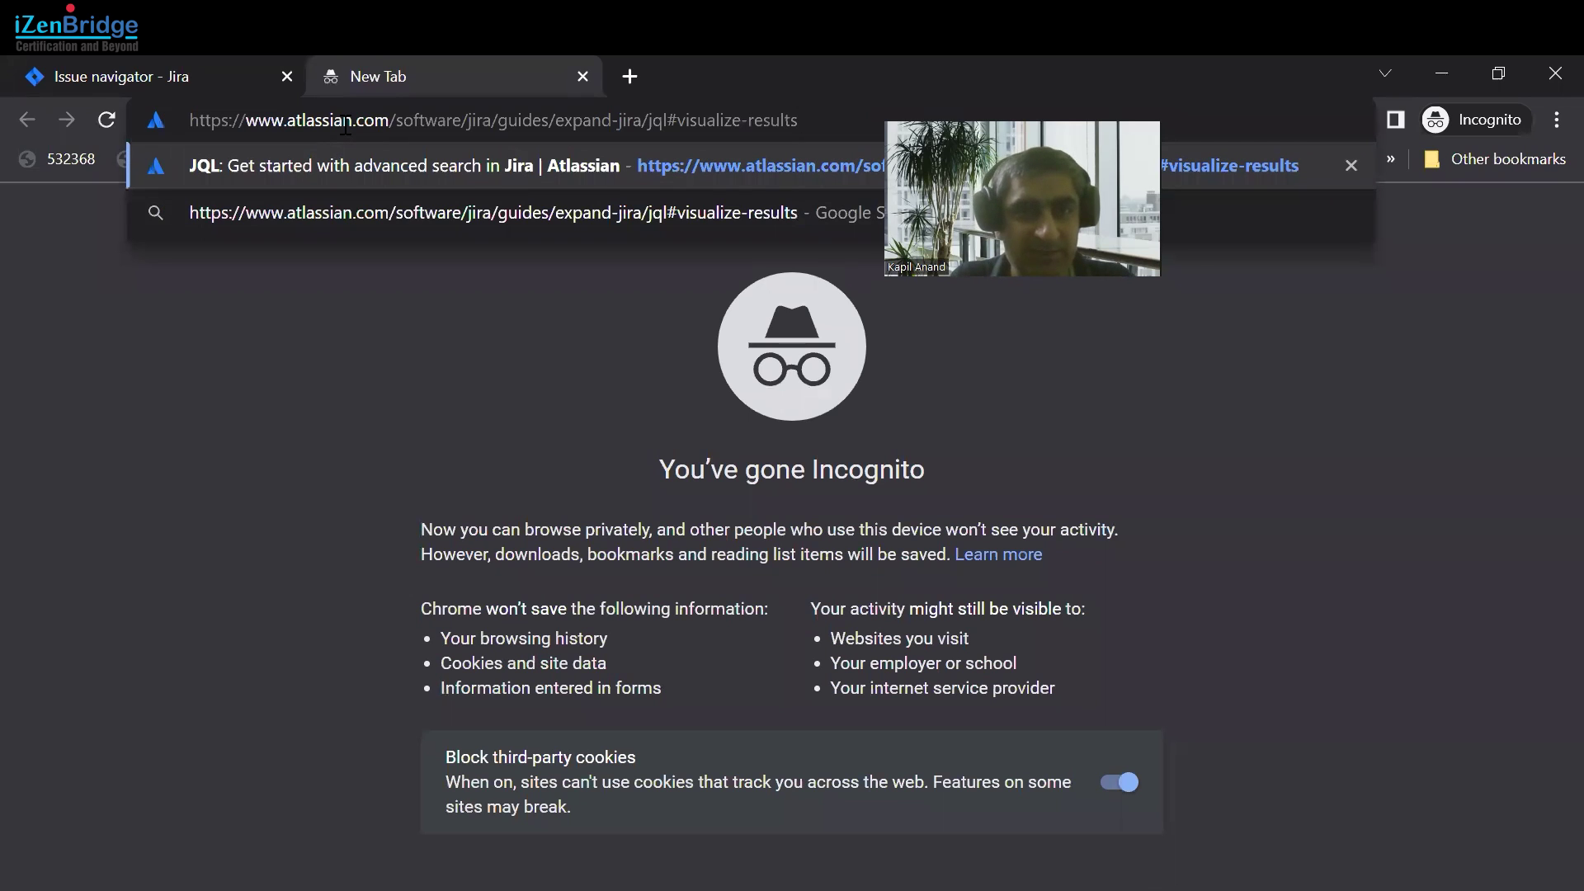
key("Return")
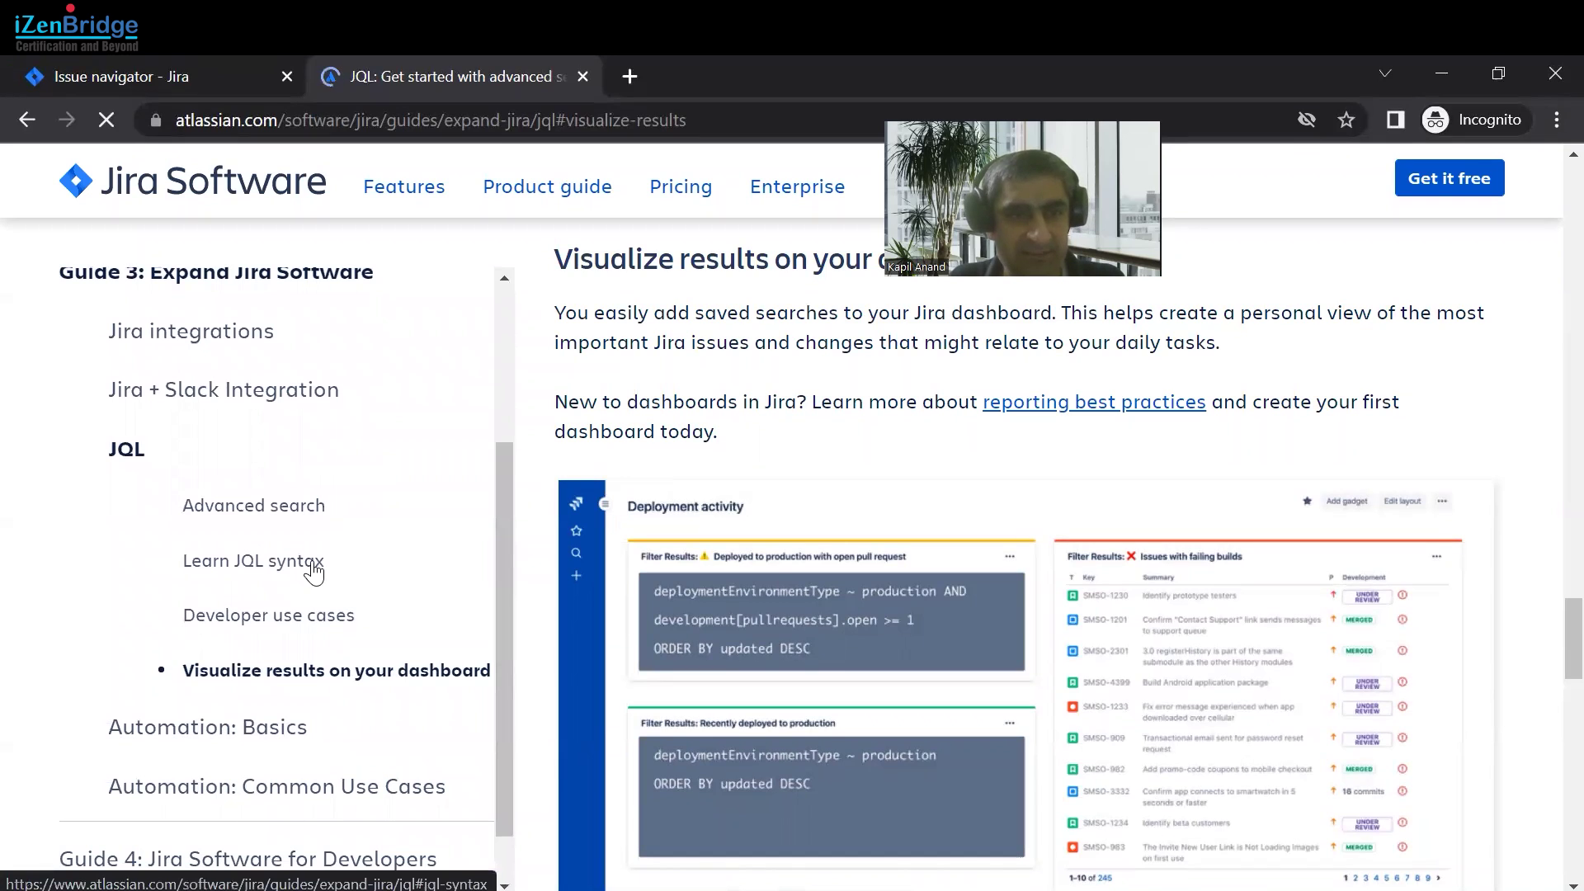
left_click(130, 82)
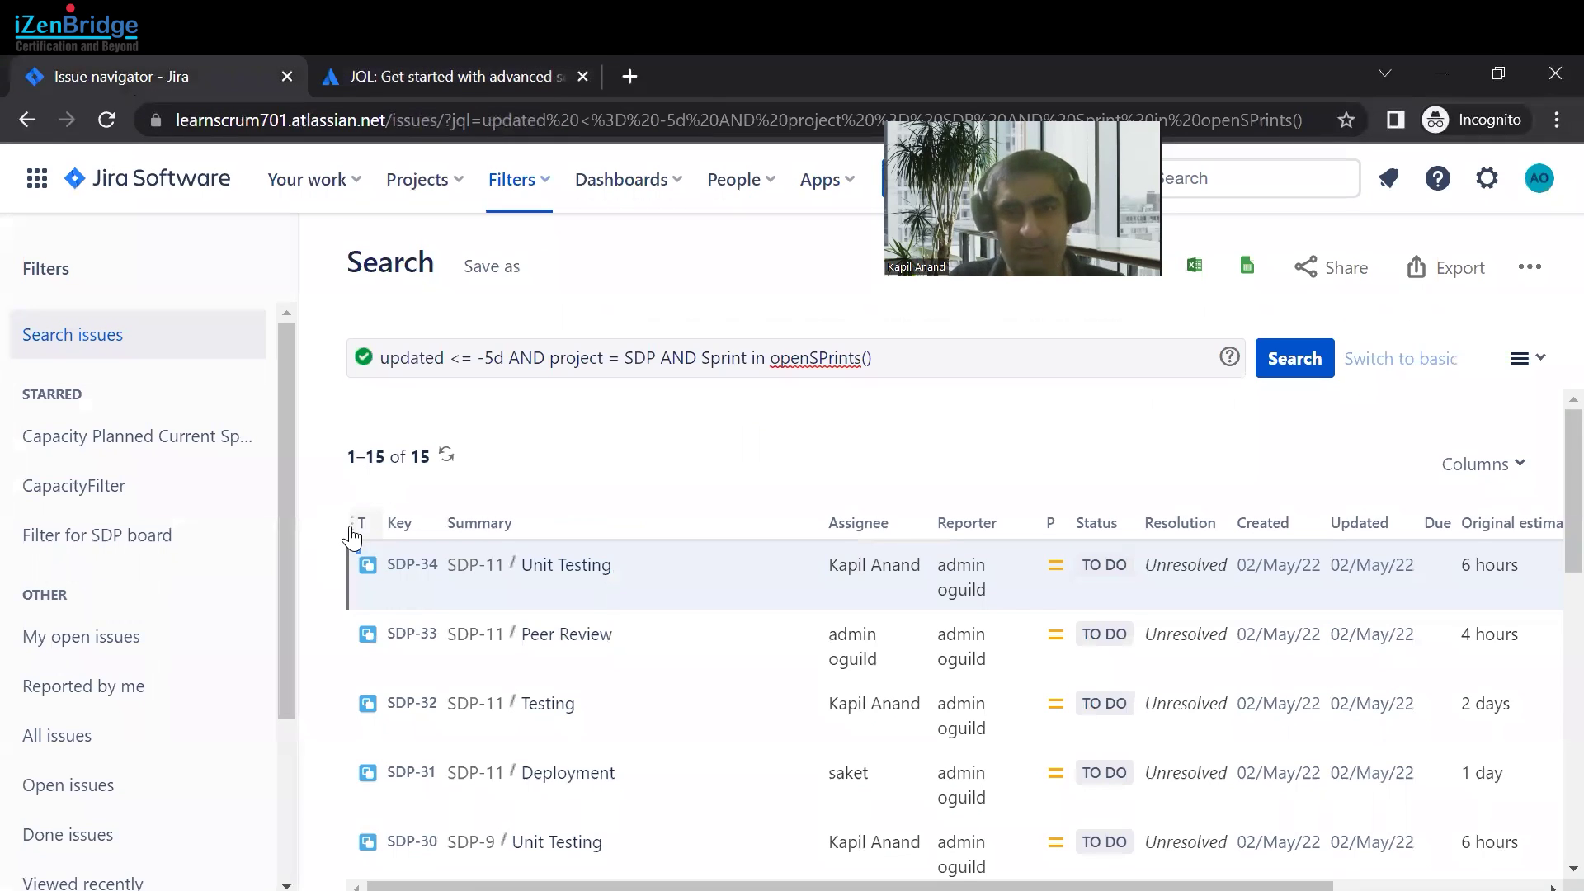